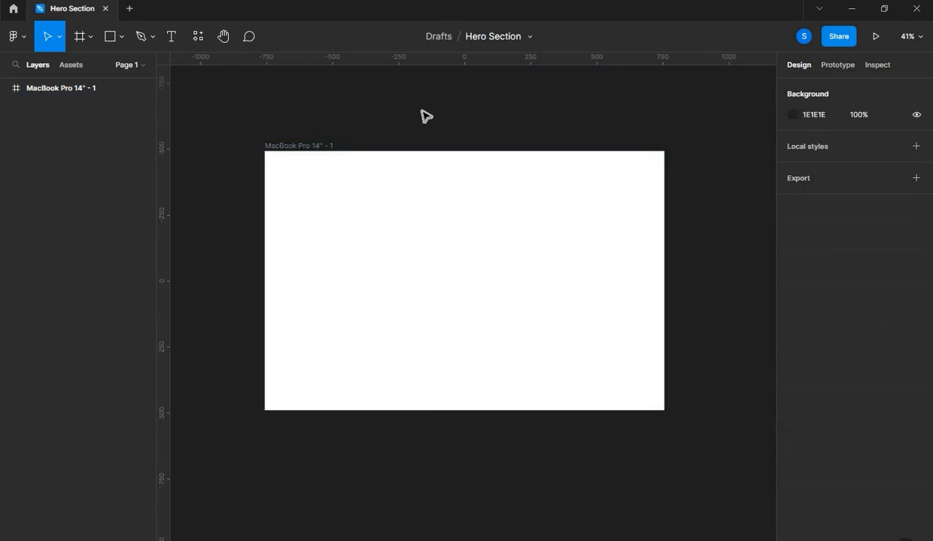
Rename the MacBook Pro 14" frame to "Hero Section".
{"action": "left_click_drag", "start_coordinate": [403, 122], "coordinate": [377, 128]}
{"action": "double_click", "coordinate": [273, 153]}
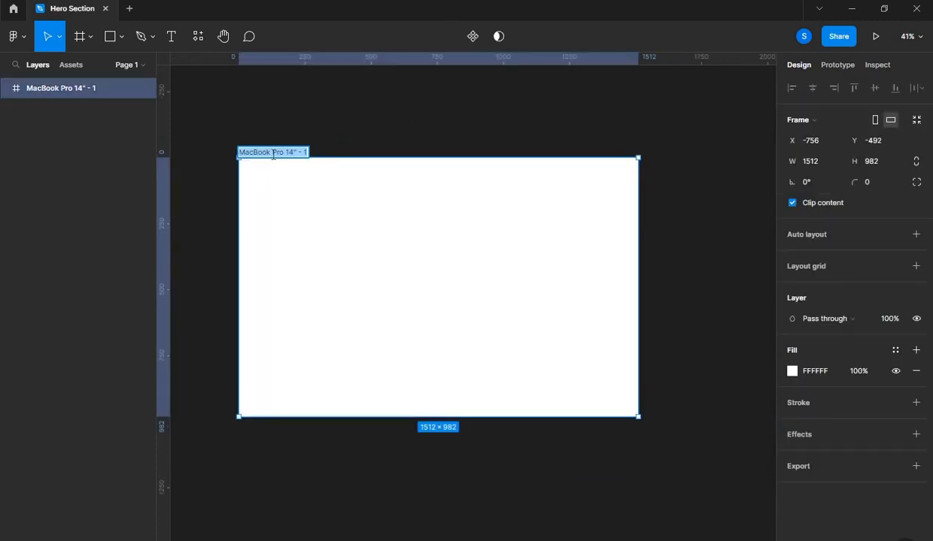
{"action": "type", "text": "Hero Sect"}
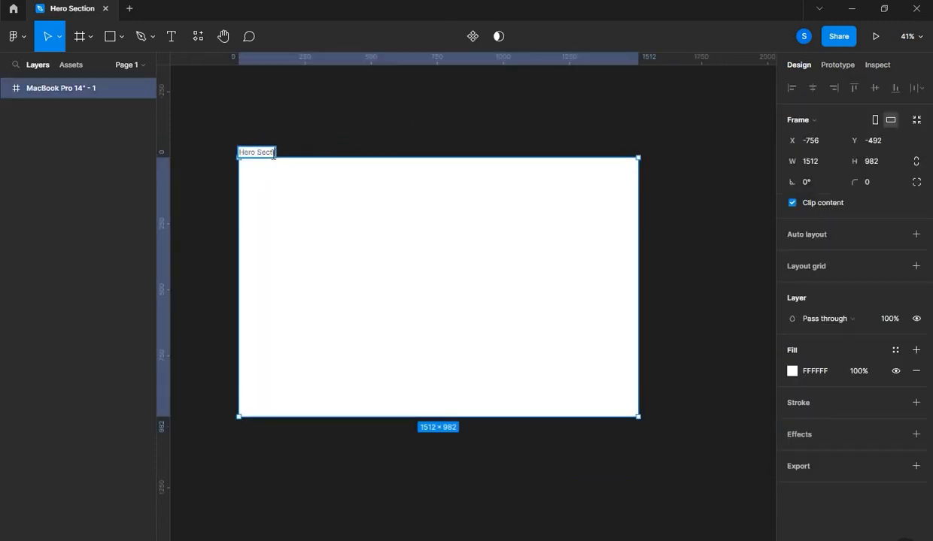
{"action": "type", "text": "ion"}
{"action": "left_click", "coordinate": [355, 112]}
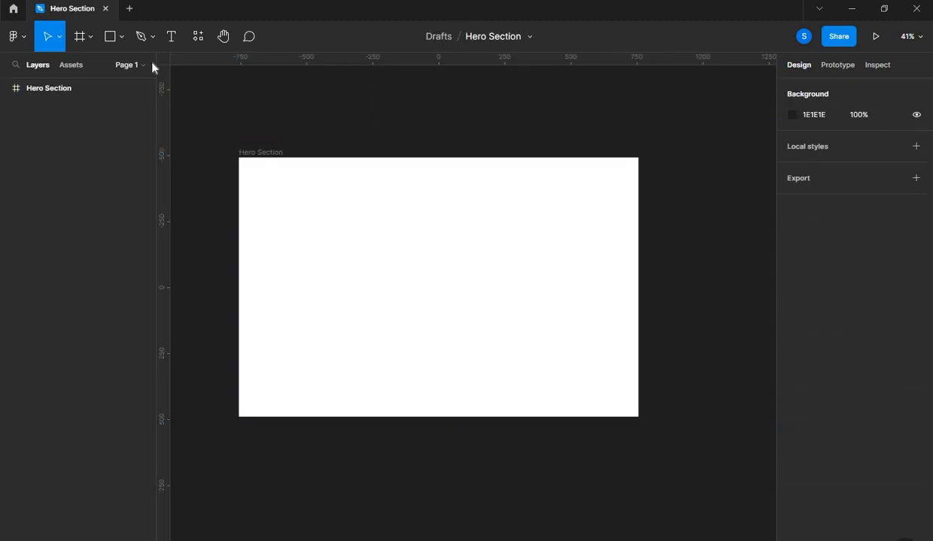
Draw a small rectangle above the Hero Section frame and set its width and height to 36.
{"action": "left_click", "coordinate": [114, 40]}
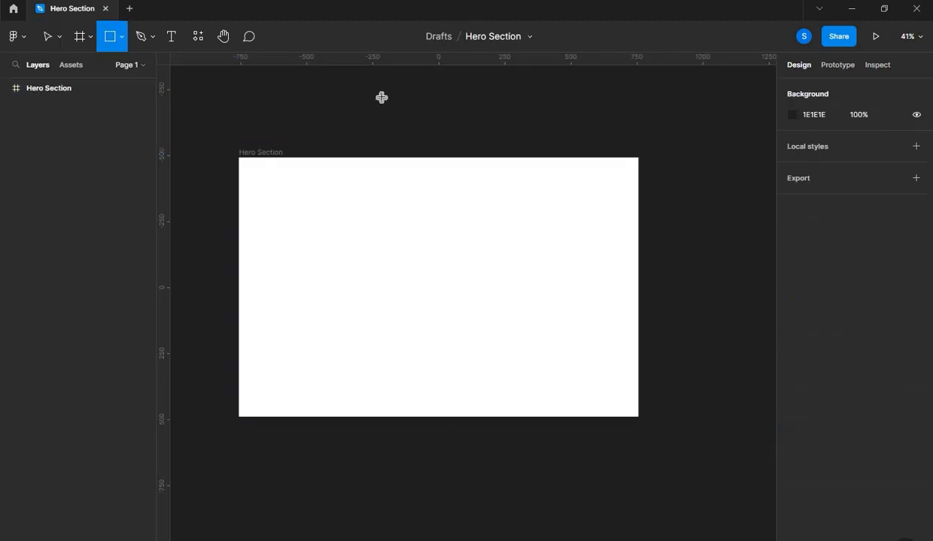
{"action": "left_click_drag", "start_coordinate": [381, 95], "coordinate": [401, 114]}
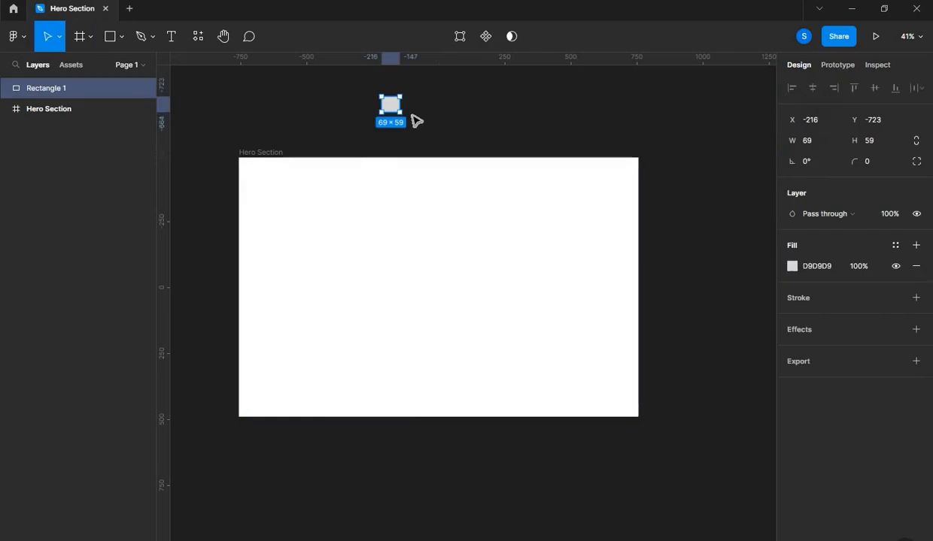
{"action": "left_click", "coordinate": [822, 142]}
{"action": "type", "text": "36"}
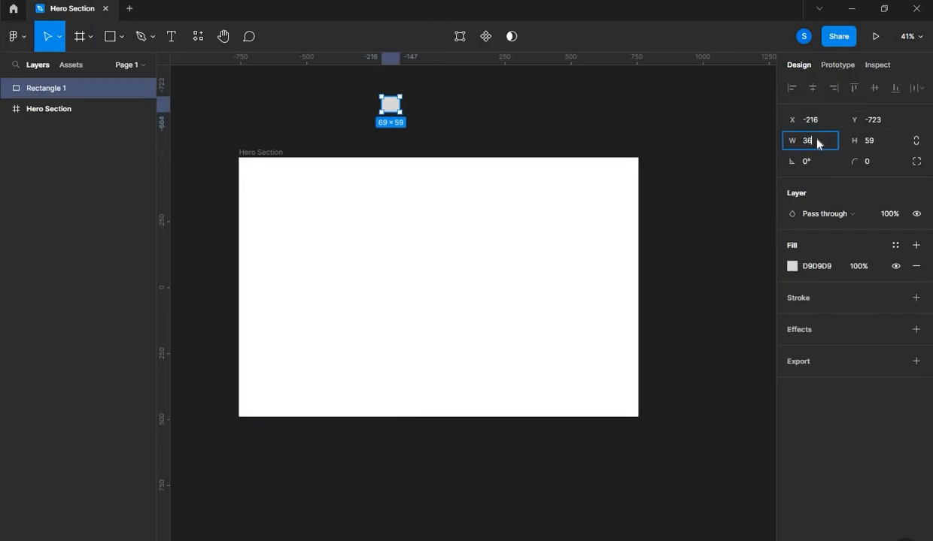
{"action": "key", "text": "Return"}
{"action": "left_click", "coordinate": [882, 142]}
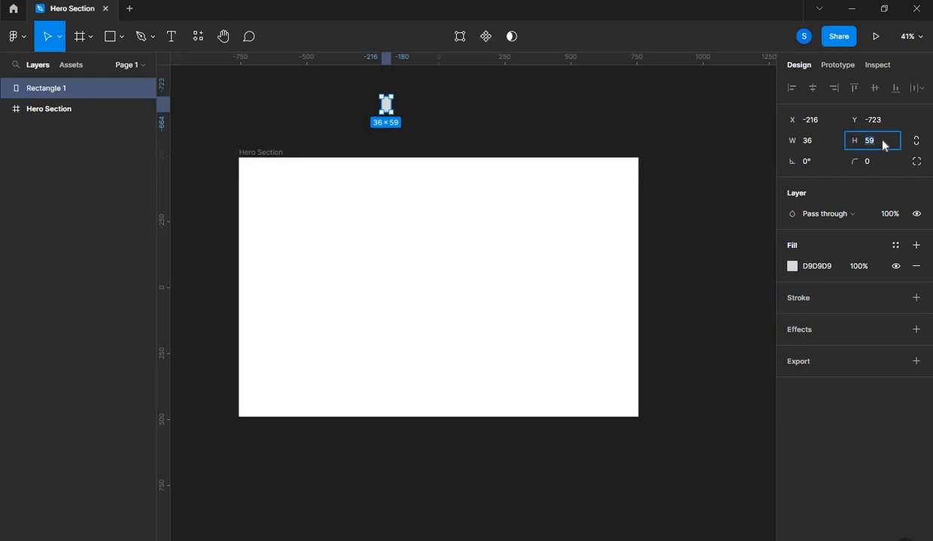
{"action": "type", "text": "36"}
{"action": "key", "text": "Return"}
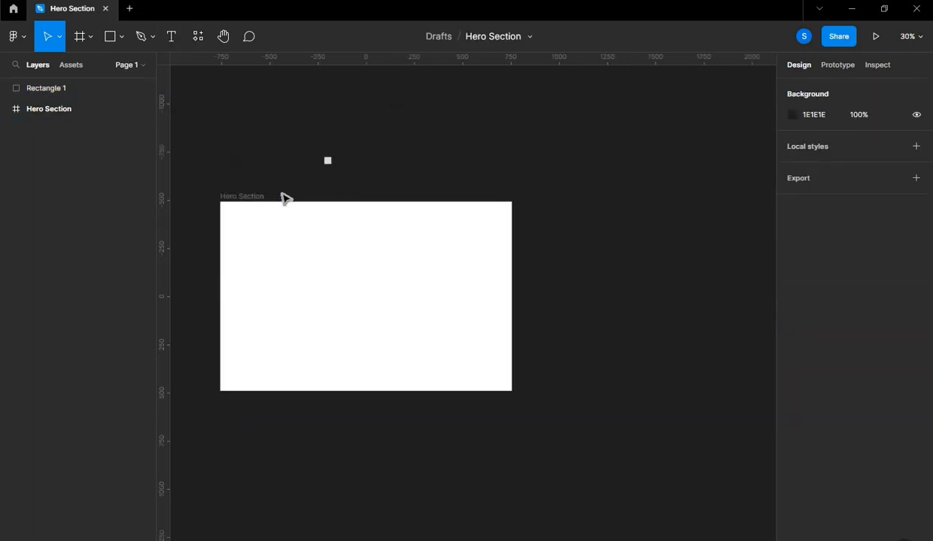
Shift the Hero Section frame to about X -474, Y -475 and add a layout grid of 12 columns to it.
{"action": "left_click_drag", "start_coordinate": [293, 200], "coordinate": [348, 203]}
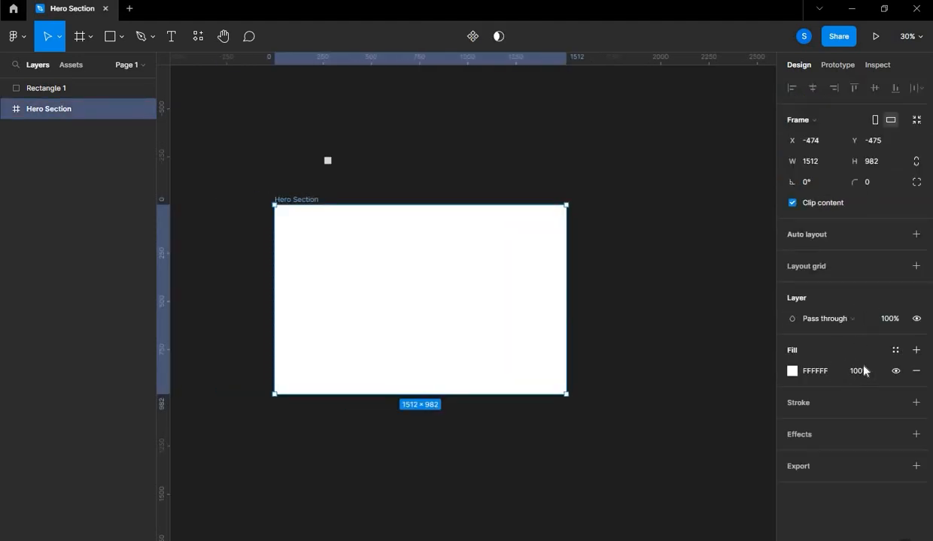
{"action": "left_click", "coordinate": [916, 266]}
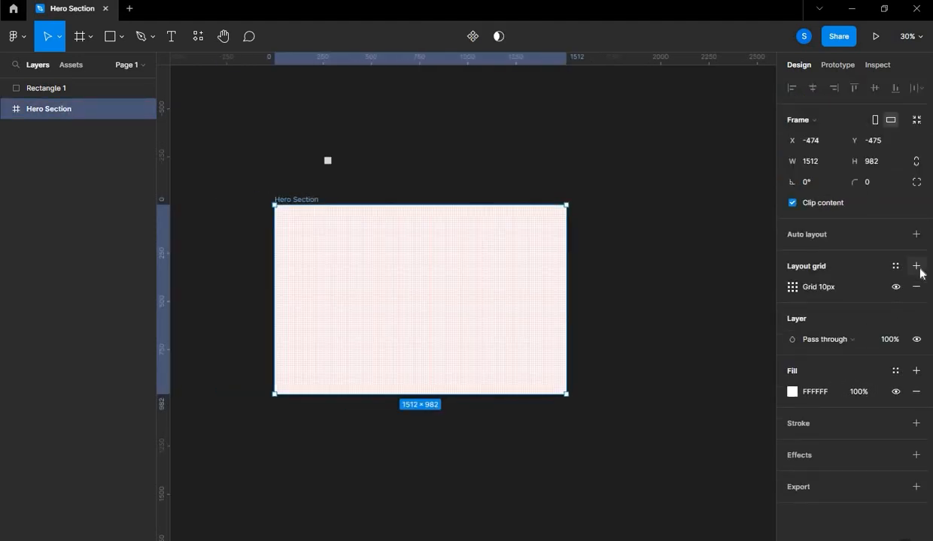
{"action": "left_click", "coordinate": [791, 289]}
{"action": "left_click", "coordinate": [661, 295]}
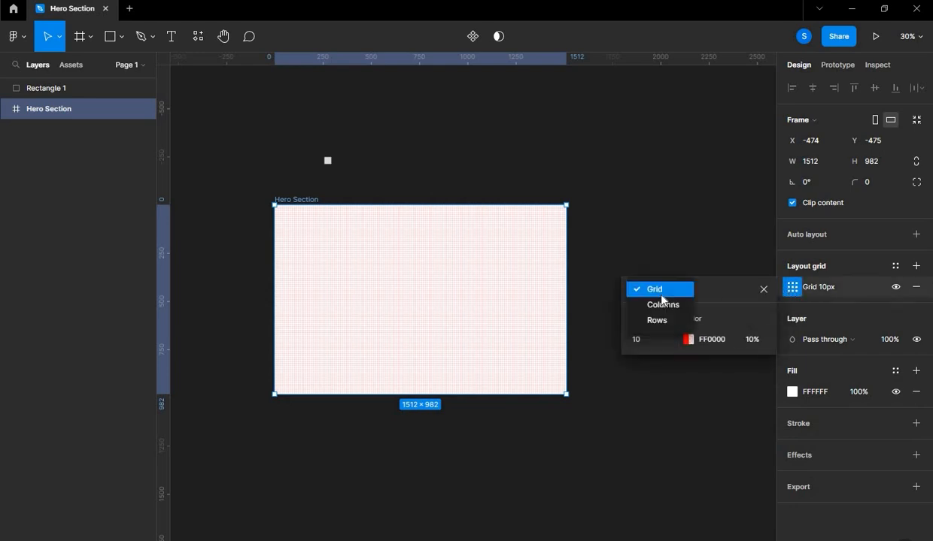
{"action": "left_click", "coordinate": [664, 306]}
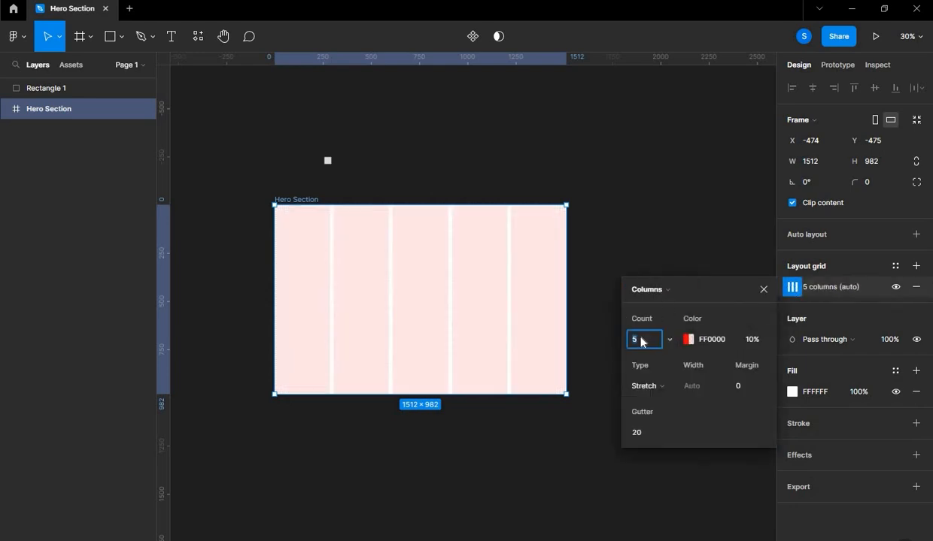
{"action": "key", "text": "Return"}
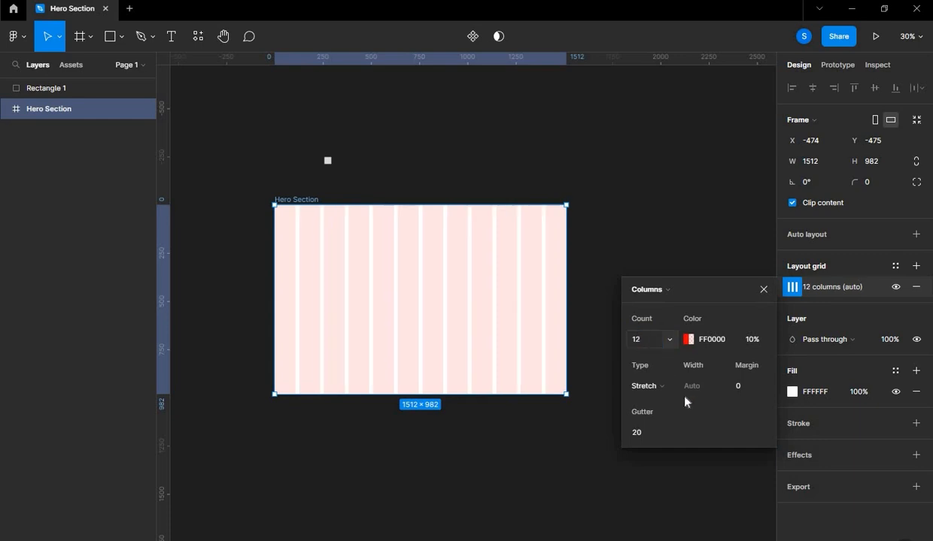
Set the margin of the Hero Section frame's column grid to 100.
{"action": "left_click", "coordinate": [749, 387]}
{"action": "type", "text": "100"}
{"action": "key", "text": "Return"}
{"action": "left_click", "coordinate": [708, 199]}
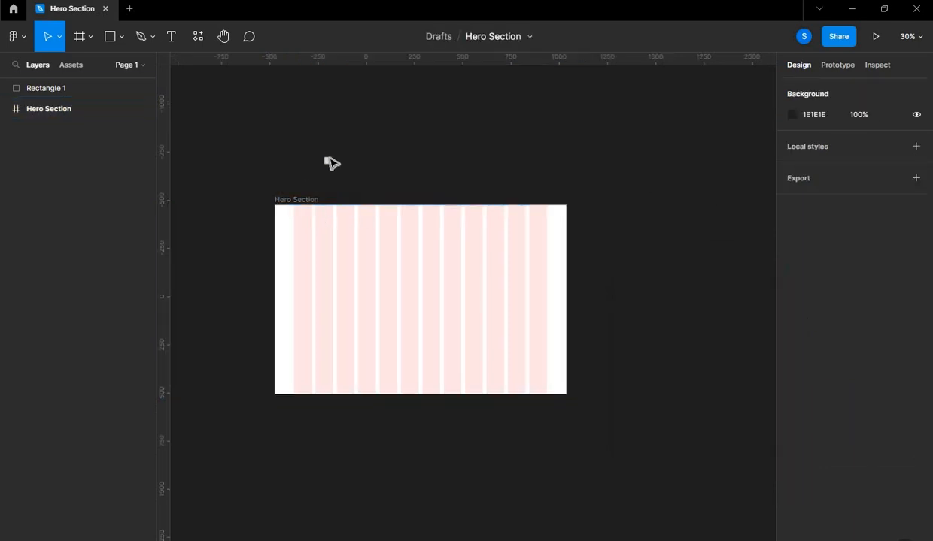
Delete the small square above the Hero Section frame.
{"action": "left_click", "coordinate": [327, 161]}
{"action": "key", "text": "Delete"}
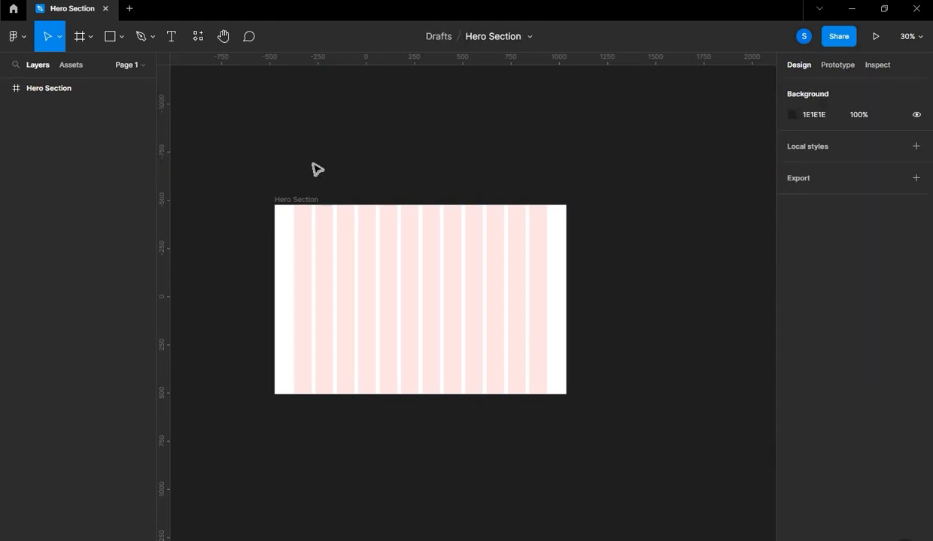
Draw a circle about 42 × 42 near the frame's upper-left corner, aligned with the first column's left edge.
{"action": "scroll", "coordinate": [267, 158], "scroll_direction": "up", "scroll_amount": 2}
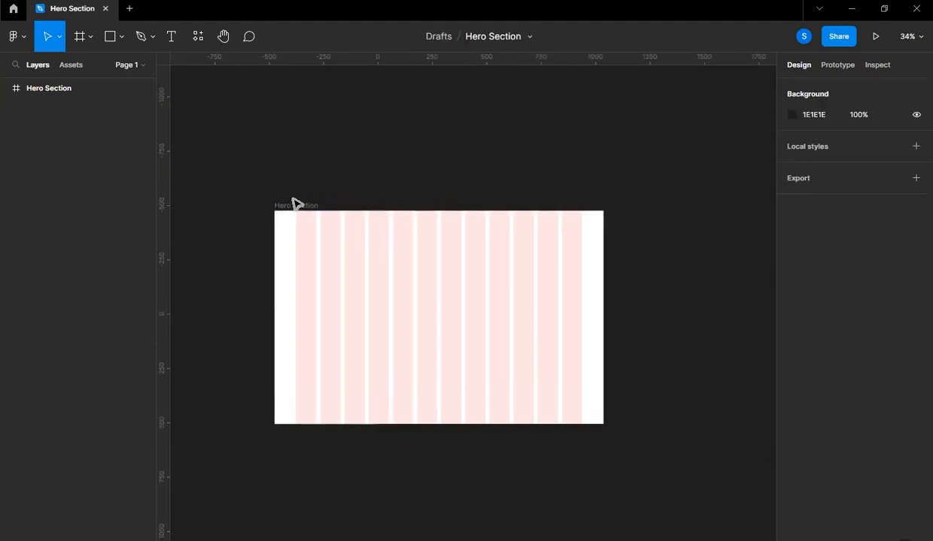
{"action": "scroll", "coordinate": [295, 203], "scroll_direction": "up", "scroll_amount": 3}
{"action": "scroll", "coordinate": [367, 207], "scroll_direction": "up", "scroll_amount": 1}
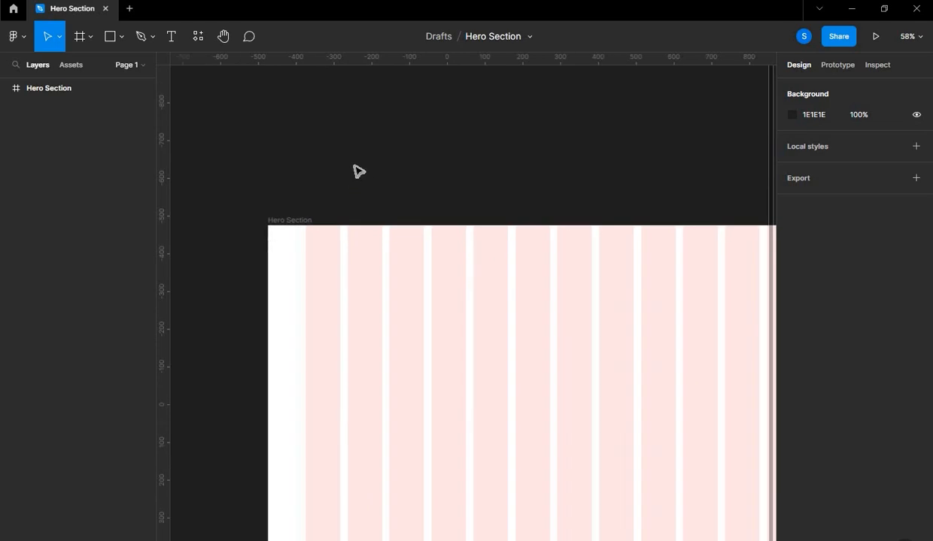
{"action": "scroll", "coordinate": [354, 165], "scroll_direction": "down", "scroll_amount": 3}
{"action": "scroll", "coordinate": [349, 160], "scroll_direction": "up", "scroll_amount": 1}
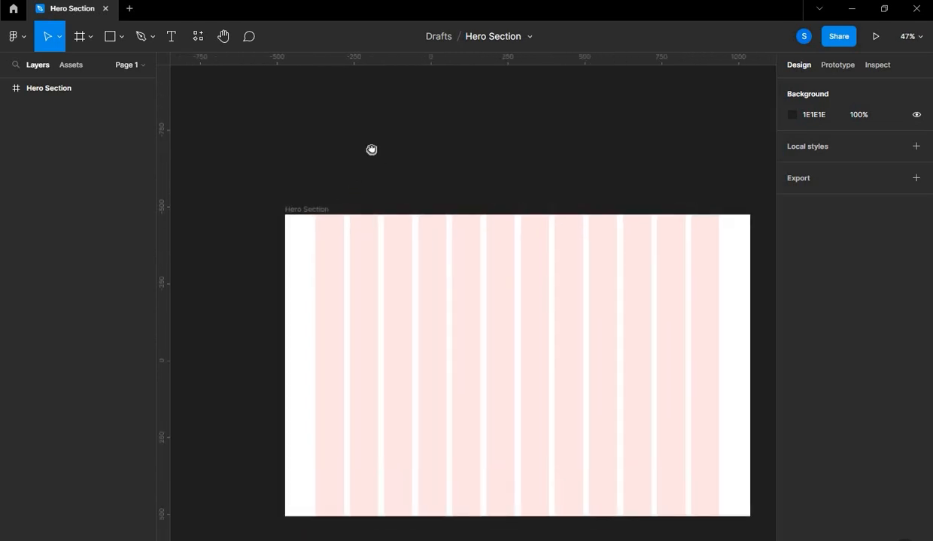
{"action": "left_click_drag", "start_coordinate": [372, 150], "coordinate": [360, 146]}
{"action": "left_click", "coordinate": [118, 38]}
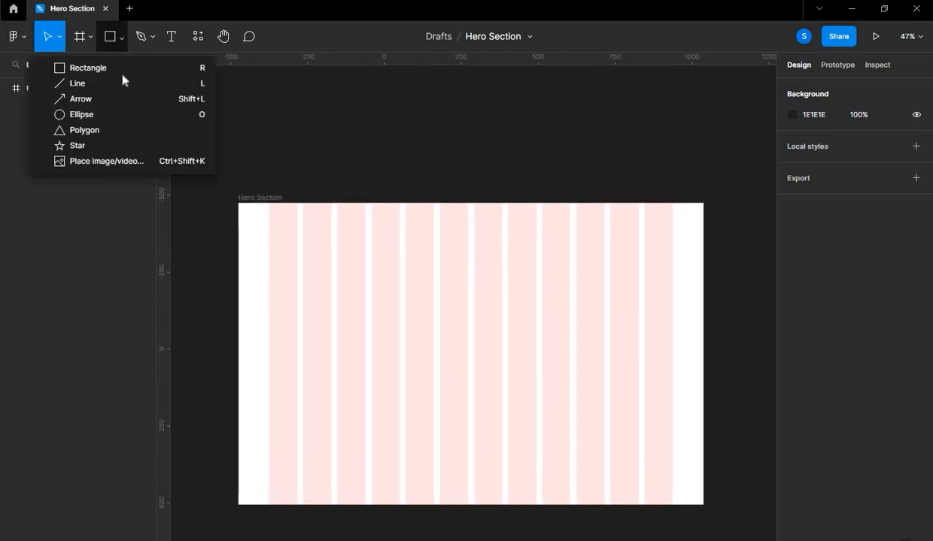
{"action": "left_click", "coordinate": [89, 115]}
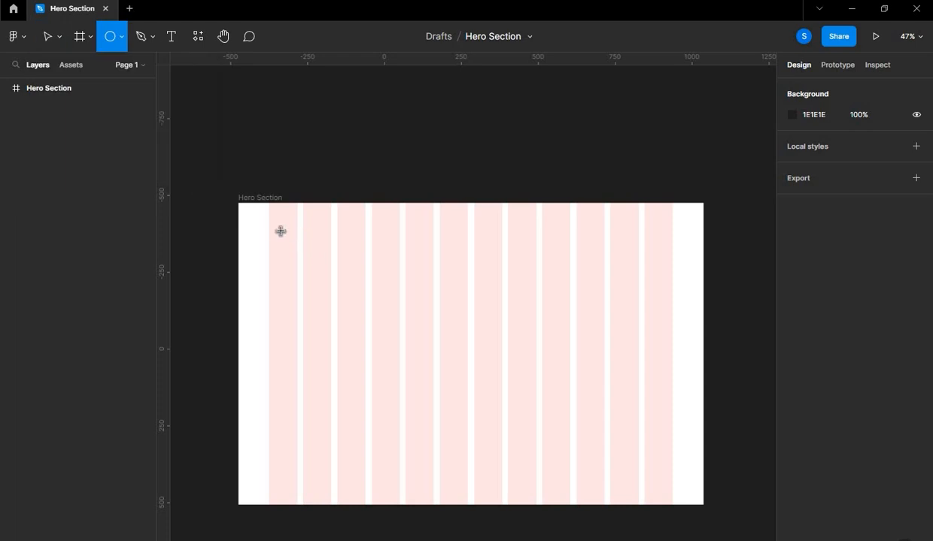
{"action": "left_click_drag", "start_coordinate": [268, 226], "coordinate": [283, 240]}
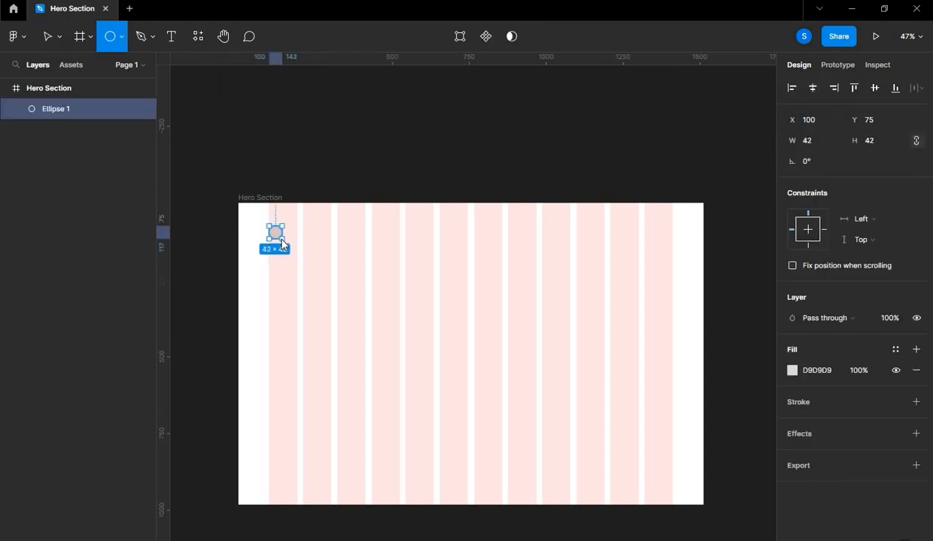
{"action": "left_click", "coordinate": [273, 219]}
Move the circle up to Y 64 and place a copy at X 121 so that it half overlaps the original.
{"action": "scroll", "coordinate": [273, 219], "scroll_direction": "up", "scroll_amount": 5}
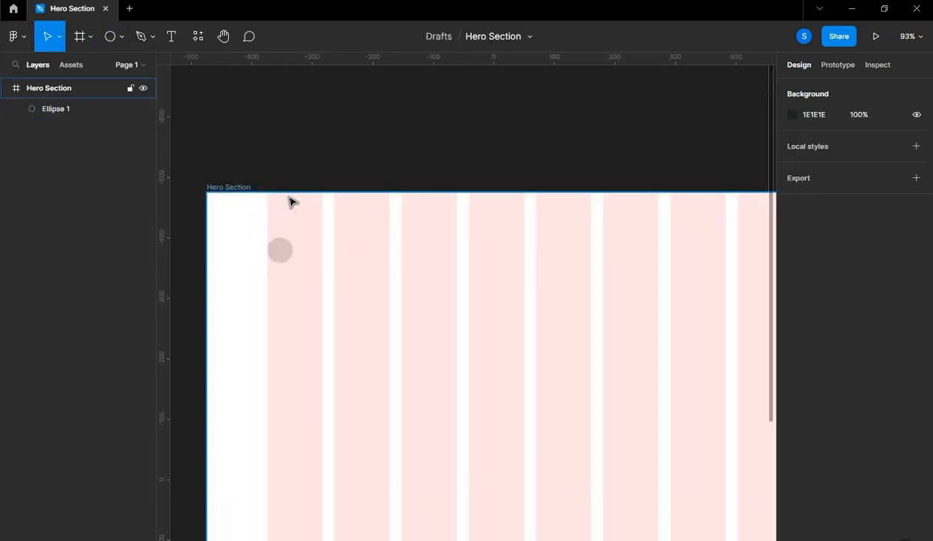
{"action": "left_click", "coordinate": [283, 246]}
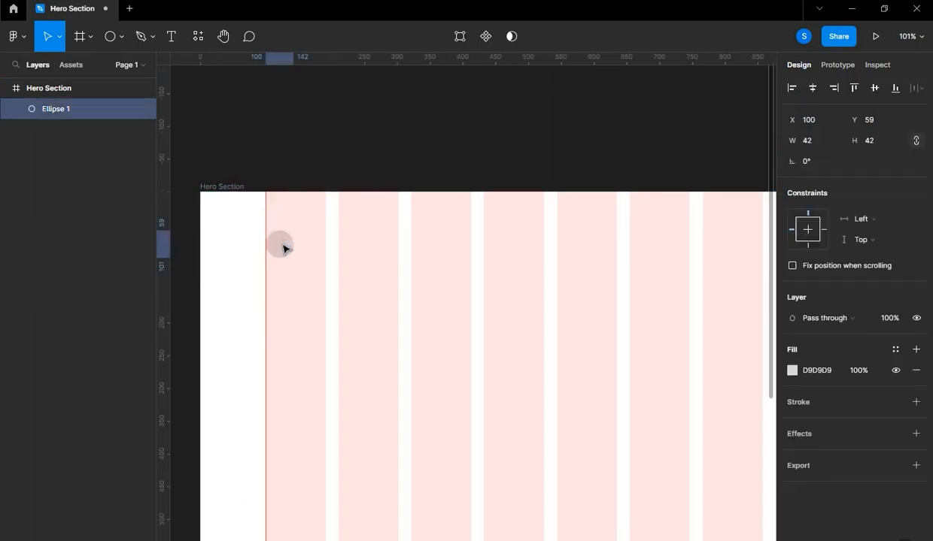
{"action": "left_click_drag", "start_coordinate": [285, 246], "coordinate": [297, 249]}
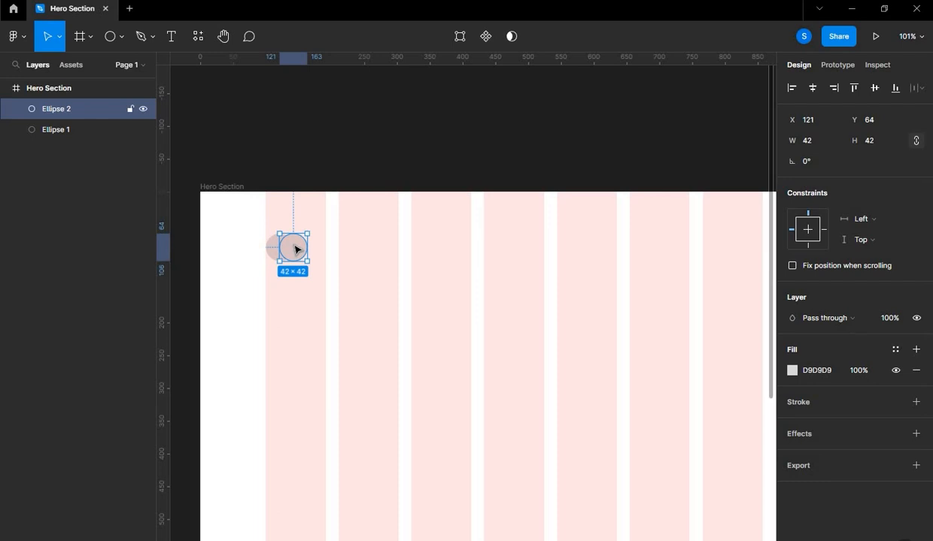
Change the fill of the original left circle to near-black 0B0B0B.
{"action": "left_click", "coordinate": [274, 246]}
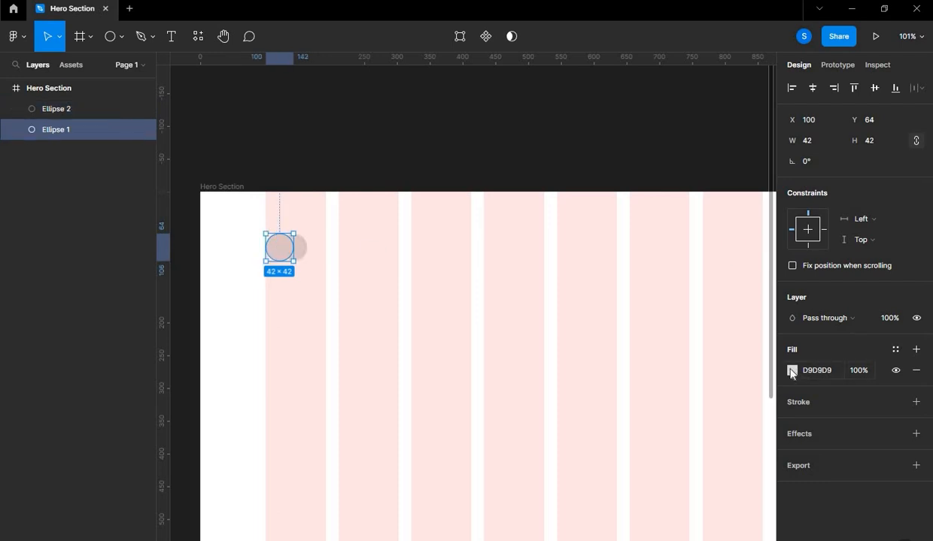
{"action": "left_click", "coordinate": [792, 371]}
{"action": "left_click_drag", "start_coordinate": [629, 395], "coordinate": [577, 402]}
{"action": "left_click", "coordinate": [352, 143]}
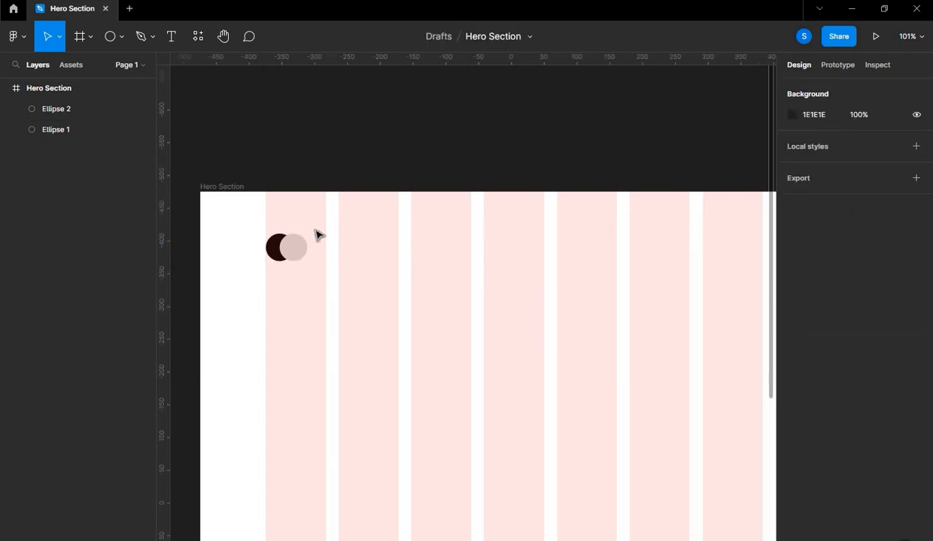
Darken the fill of the overlapping right circle to a medium grey.
{"action": "left_click", "coordinate": [294, 248]}
{"action": "left_click", "coordinate": [272, 248], "text": "shift"}
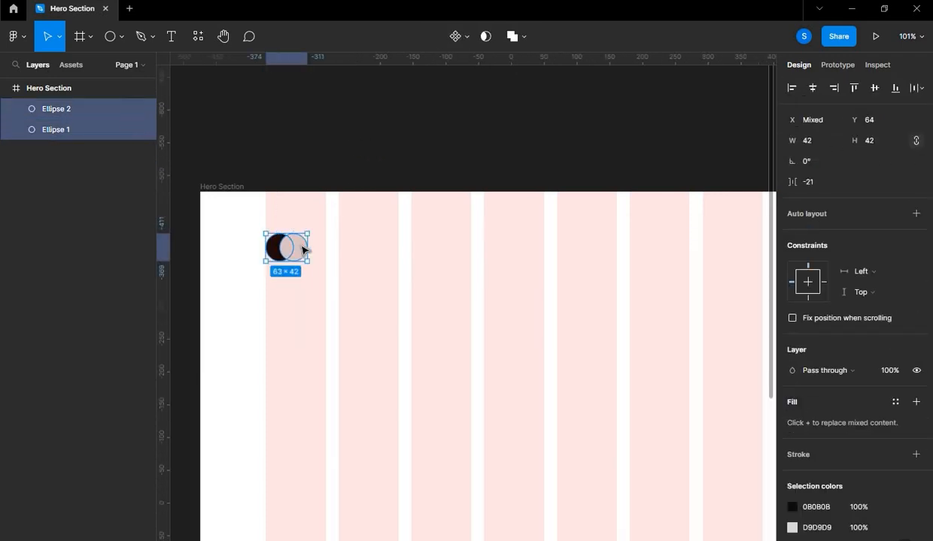
{"action": "left_click", "coordinate": [300, 246]}
{"action": "left_click", "coordinate": [792, 373]}
{"action": "left_click_drag", "start_coordinate": [686, 358], "coordinate": [606, 350]}
{"action": "left_click", "coordinate": [447, 147]}
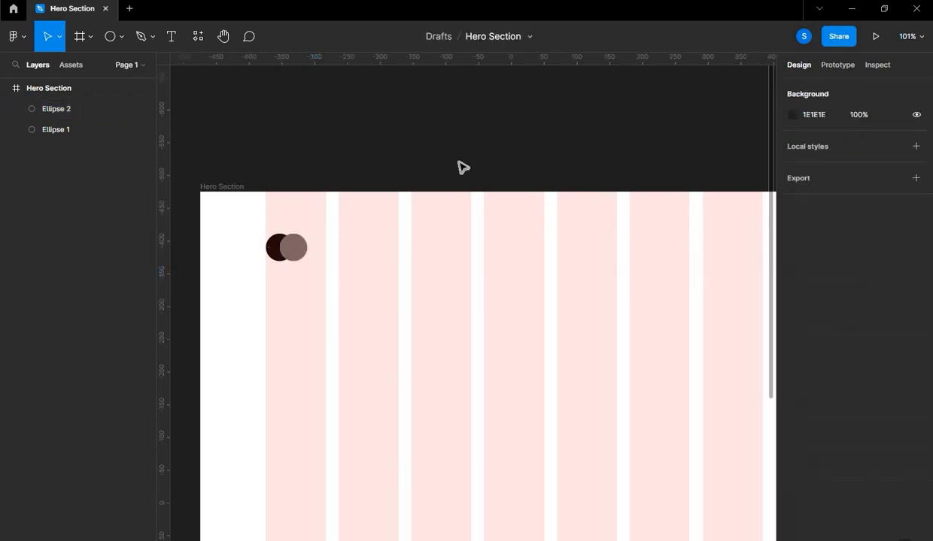
Add a "Companies" text label in the fifth column at X 558, Y 78, vertically centred with the circles.
{"action": "scroll", "coordinate": [456, 160], "scroll_direction": "down", "scroll_amount": 2}
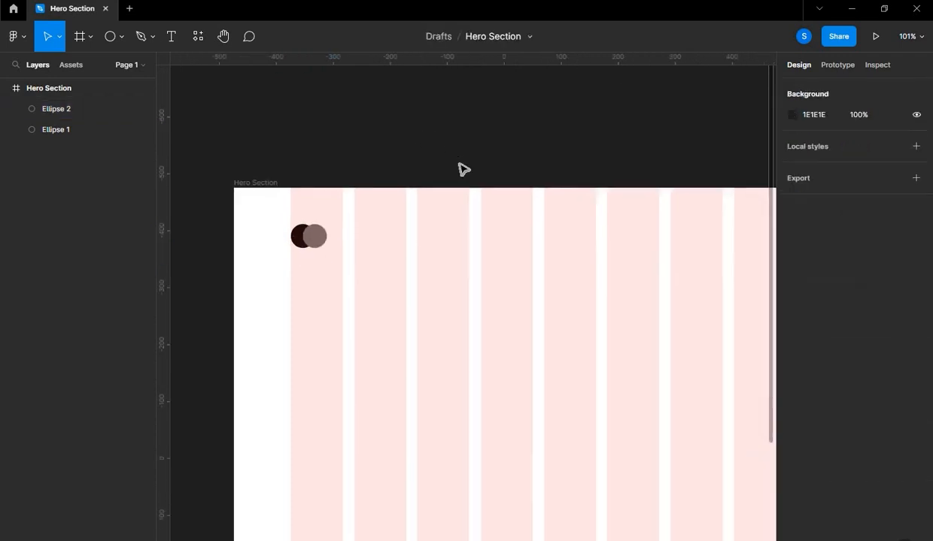
{"action": "left_click_drag", "start_coordinate": [504, 142], "coordinate": [435, 129]}
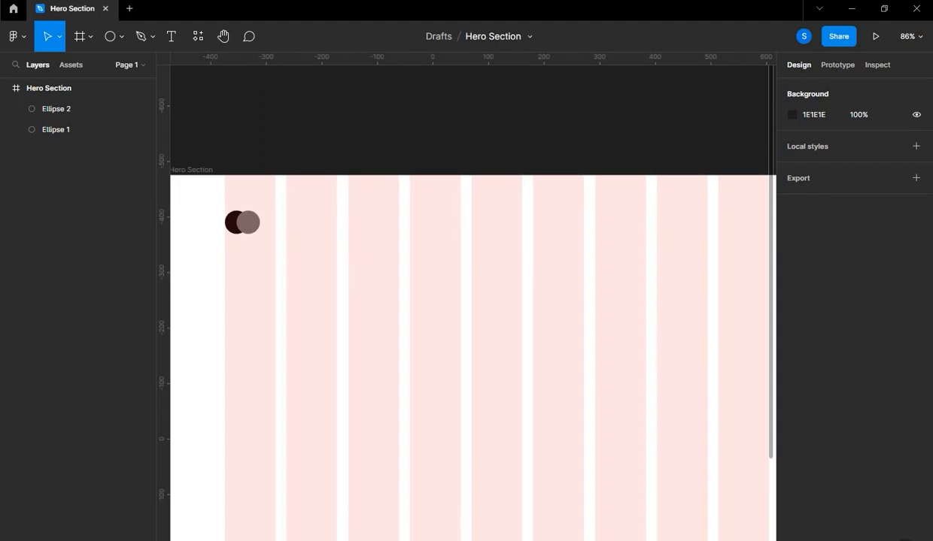
{"action": "left_click", "coordinate": [172, 37]}
{"action": "left_click", "coordinate": [479, 225]}
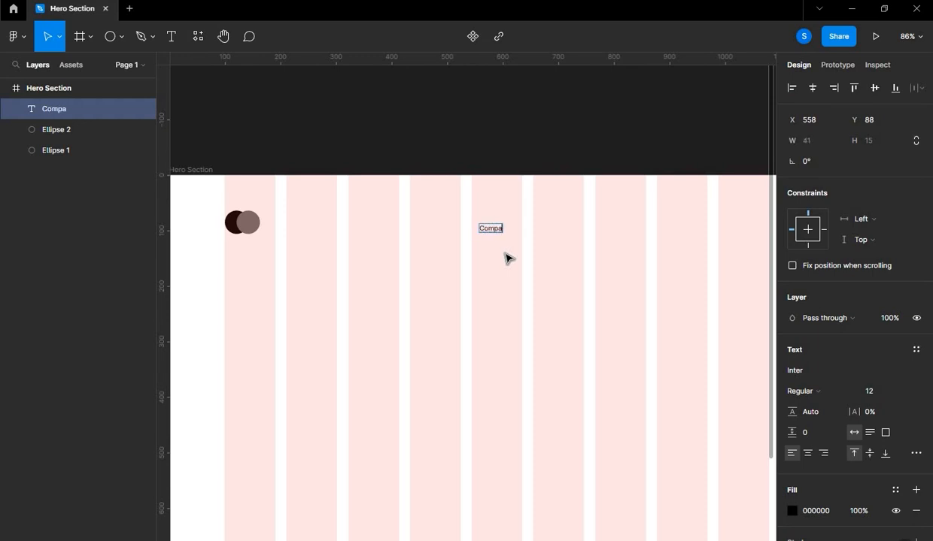
{"action": "left_click_drag", "start_coordinate": [501, 231], "coordinate": [501, 231]}
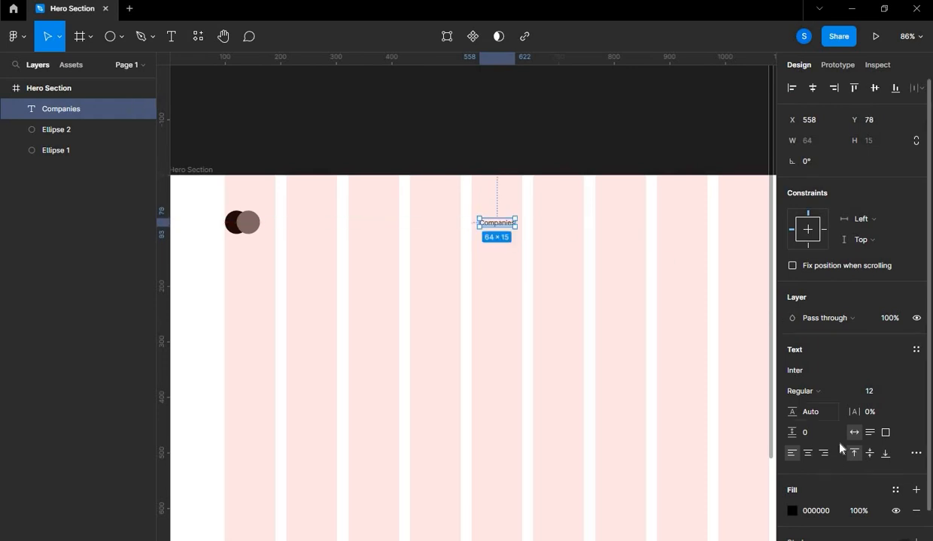
{"action": "left_click", "coordinate": [878, 392]}
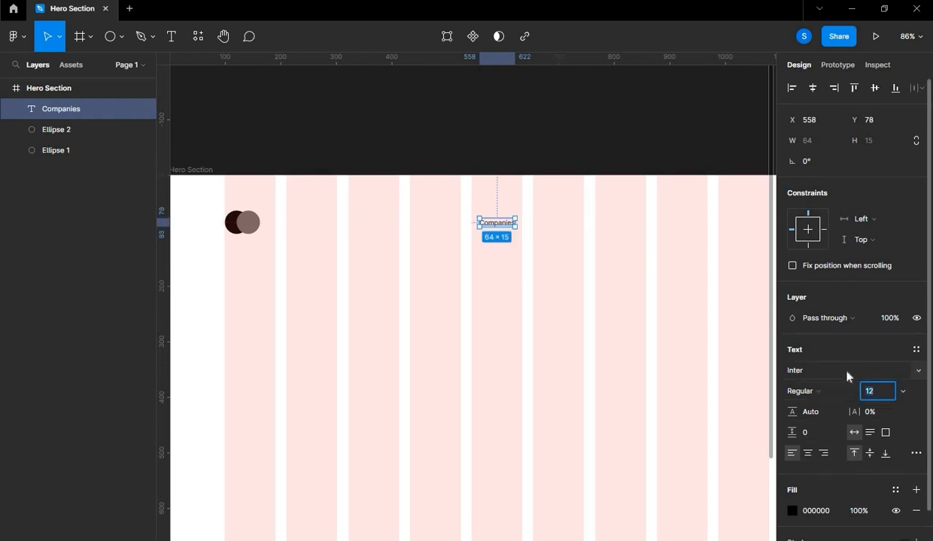
{"action": "left_click", "coordinate": [824, 370]}
{"action": "left_click", "coordinate": [919, 372]}
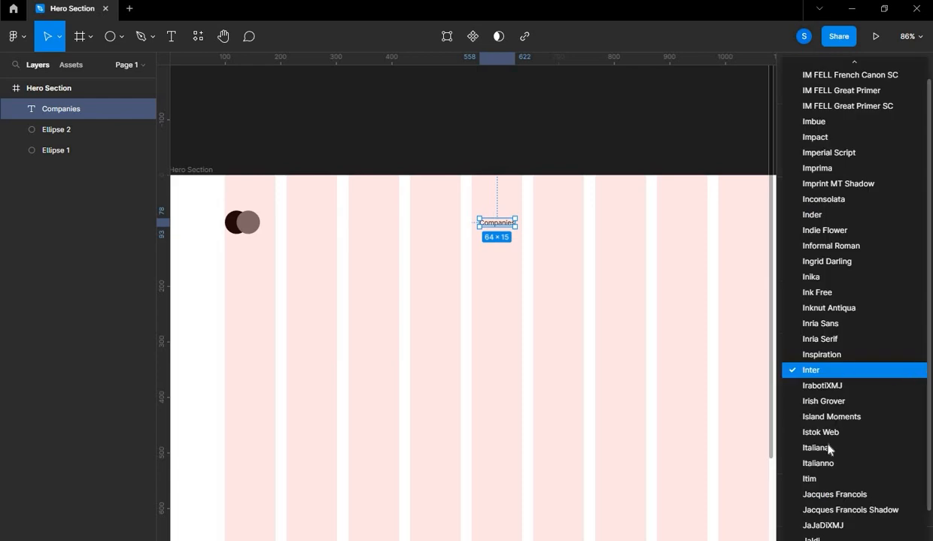
{"action": "scroll", "coordinate": [833, 374], "scroll_direction": "down", "scroll_amount": 10}
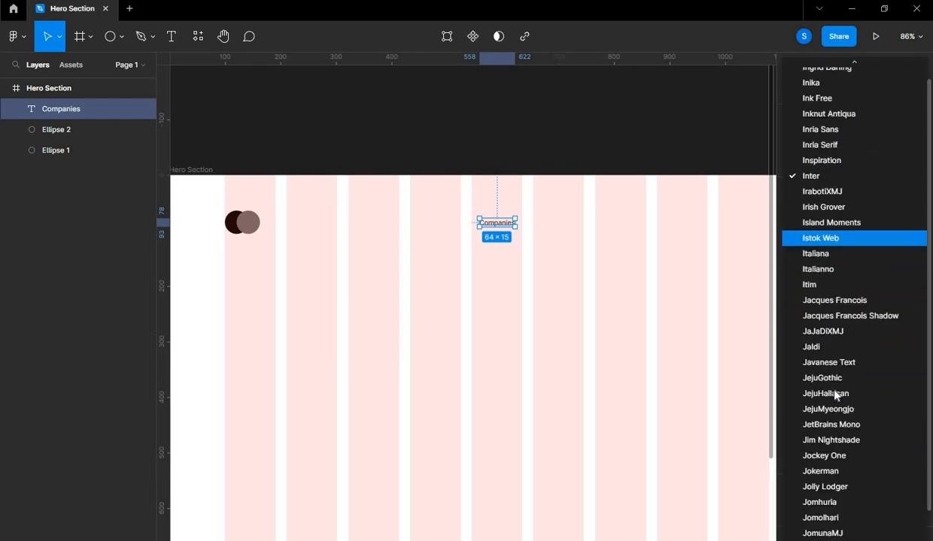
{"action": "scroll", "coordinate": [839, 396], "scroll_direction": "down", "scroll_amount": 15}
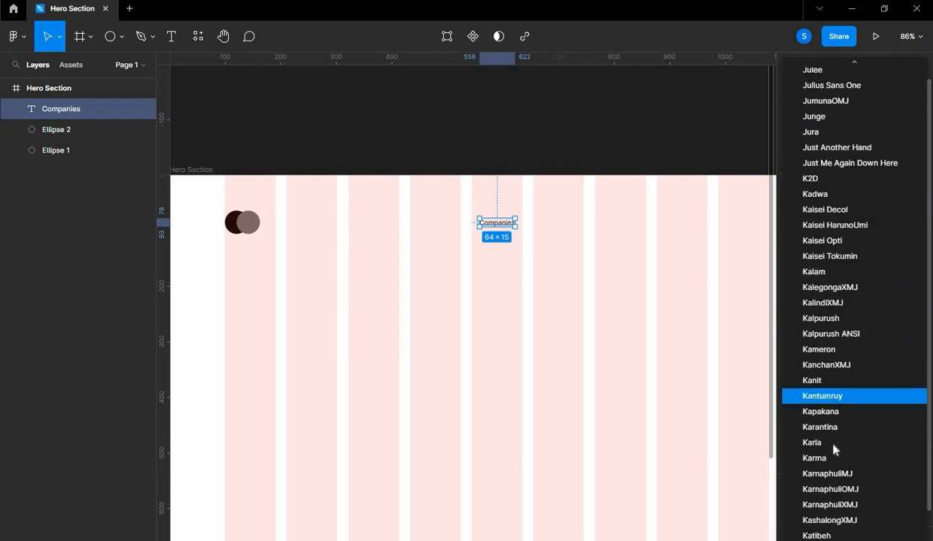
{"action": "scroll", "coordinate": [837, 408], "scroll_direction": "up", "scroll_amount": 20}
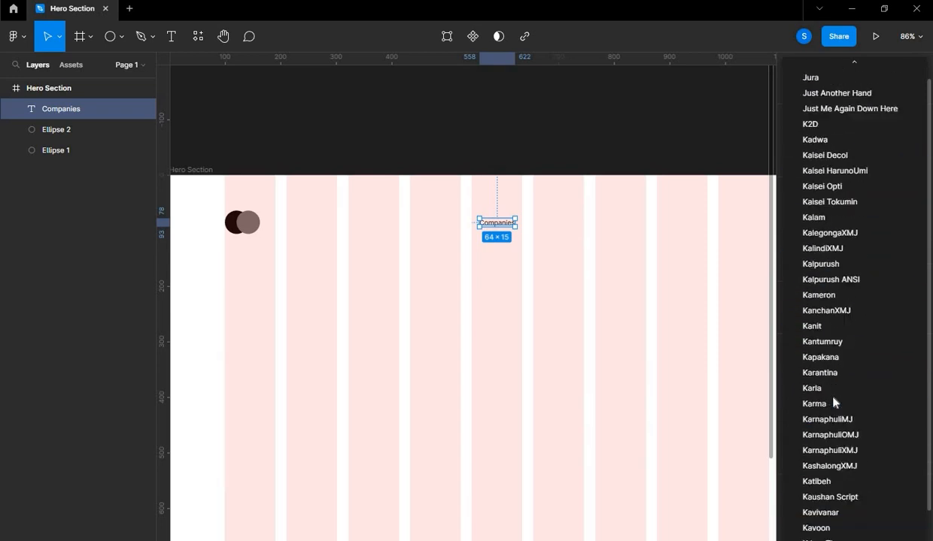
{"action": "scroll", "coordinate": [832, 386], "scroll_direction": "up", "scroll_amount": 12}
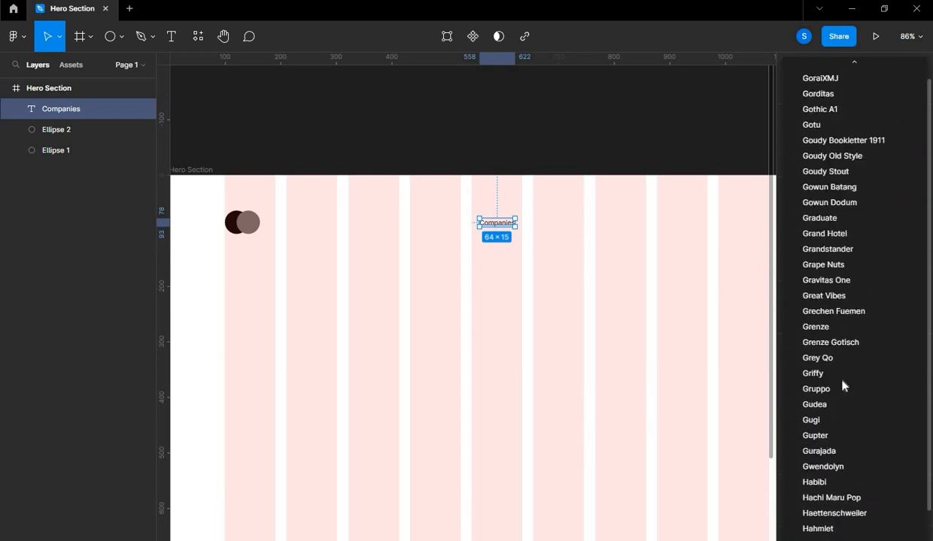
{"action": "left_click", "coordinate": [726, 258]}
Set the "Companies" label's font to Roboto at size 18.
{"action": "left_click", "coordinate": [836, 374]}
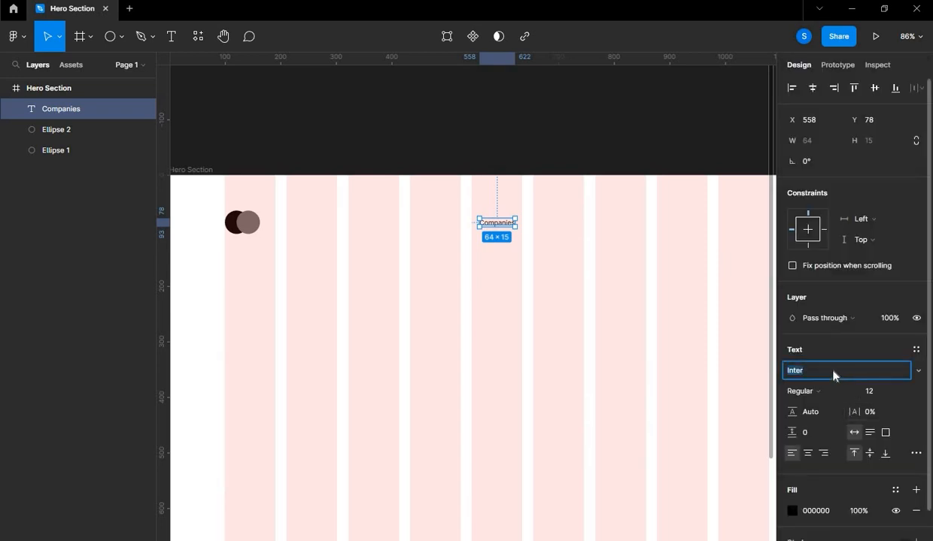
{"action": "type", "text": "Roboto"}
{"action": "key", "text": "Return"}
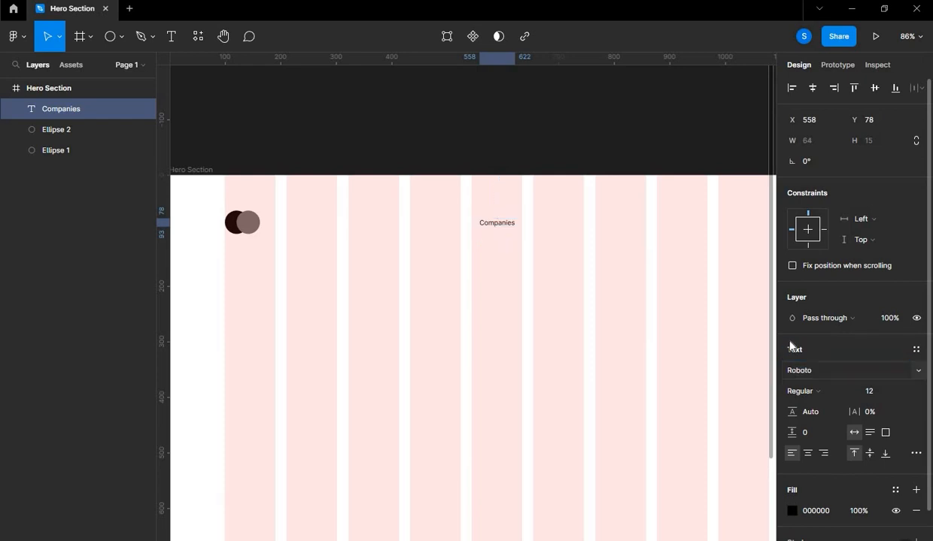
{"action": "left_click", "coordinate": [883, 392]}
{"action": "key", "text": "Up"}
{"action": "key", "text": "Up"}
{"action": "key", "text": "Up"}
{"action": "key", "text": "Up"}
{"action": "key", "text": "Up"}
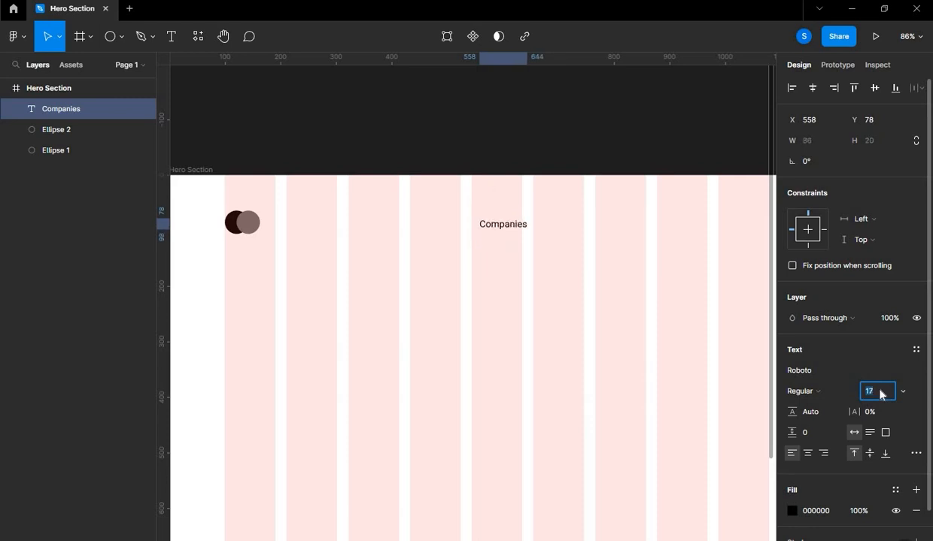
{"action": "key", "text": "Up"}
Centre the "Companies" label vertically with the circles, place a copy at X 718, Y 75, and change the copy's text to "Members".
{"action": "left_click", "coordinate": [519, 230]}
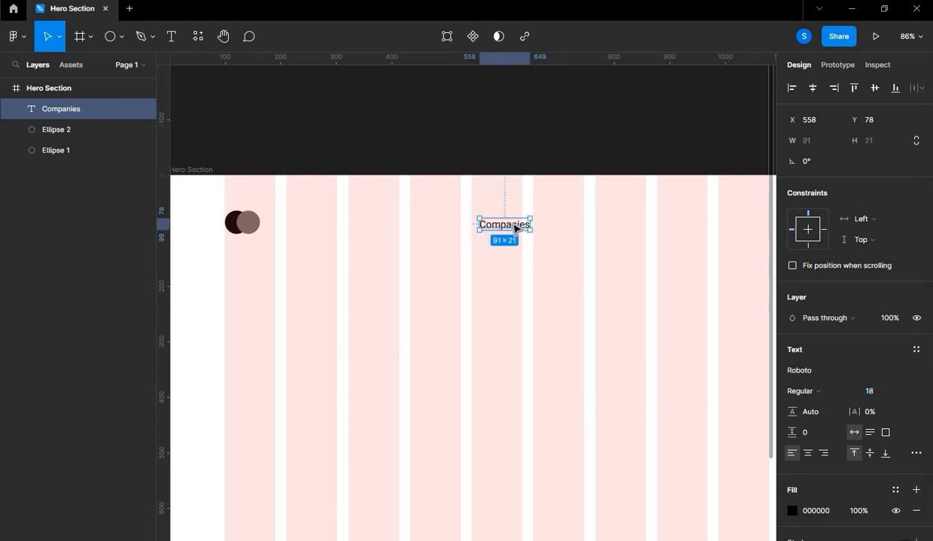
{"action": "left_click_drag", "start_coordinate": [516, 229], "coordinate": [605, 225]}
{"action": "double_click", "coordinate": [606, 222]}
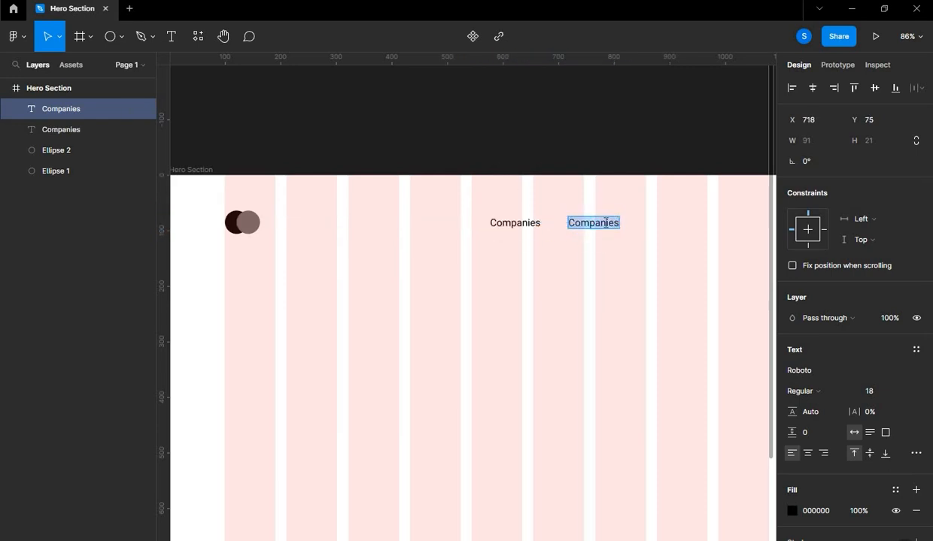
{"action": "type", "text": "Members"}
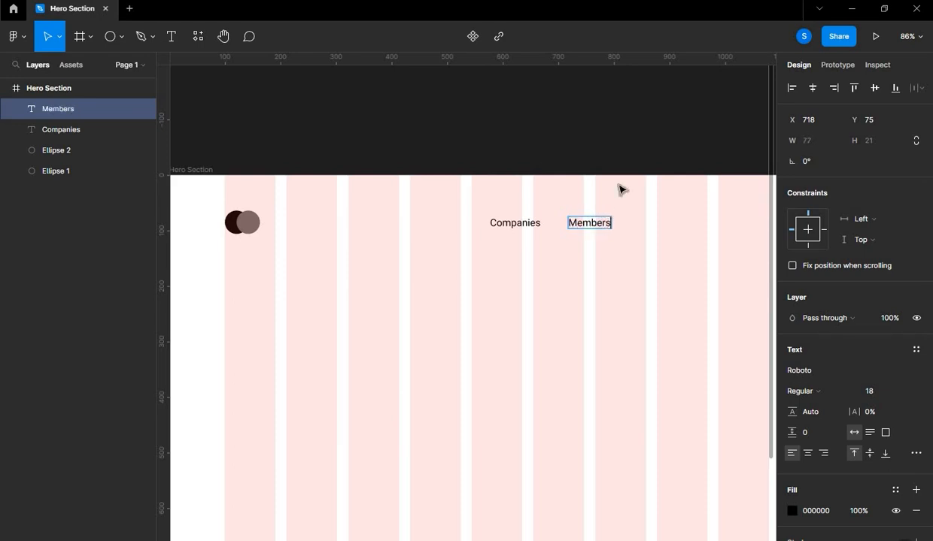
{"action": "key", "text": "Escape"}
Duplicate the "Members" label to X 845, Y 75 and change the copy's text to "Society".
{"action": "scroll", "coordinate": [560, 179], "scroll_direction": "right", "scroll_amount": 3}
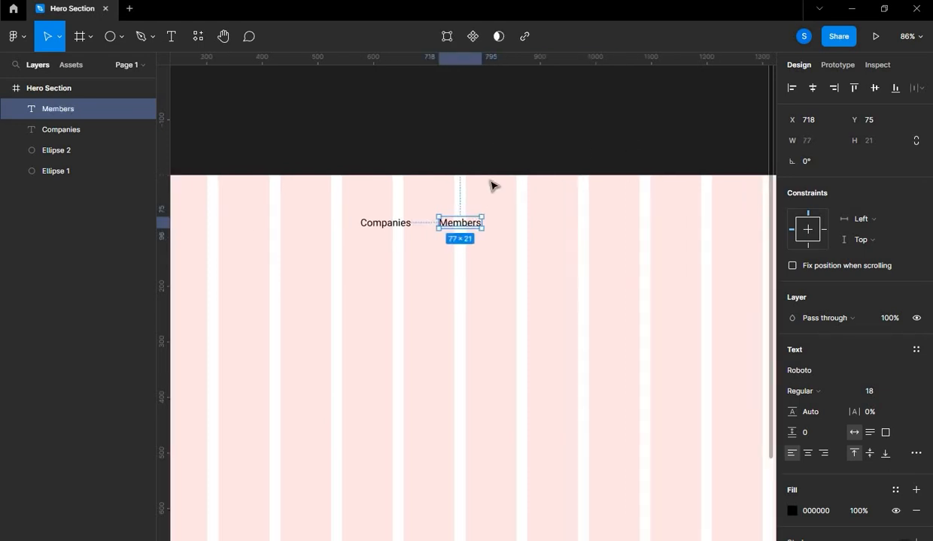
{"action": "left_click_drag", "start_coordinate": [460, 226], "coordinate": [529, 226]}
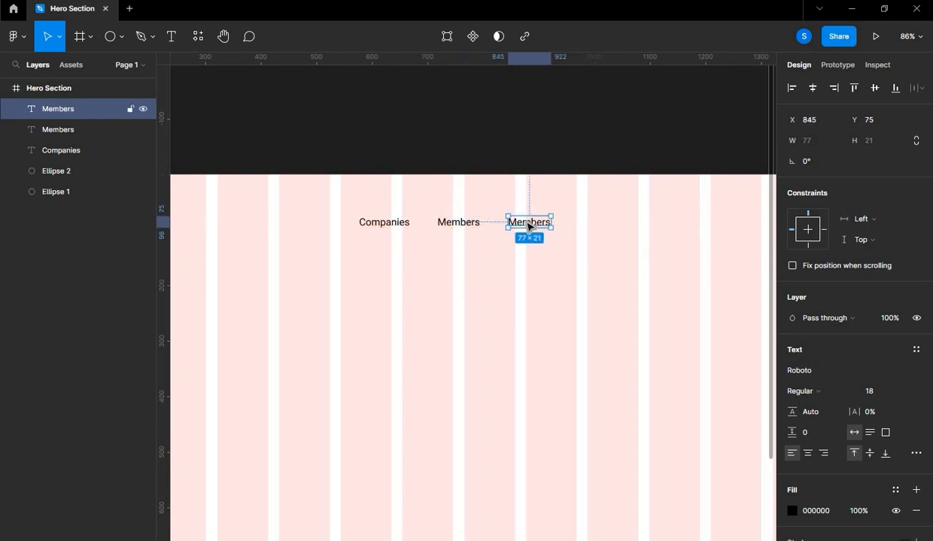
{"action": "double_click", "coordinate": [528, 226]}
{"action": "type", "text": "Soc"}
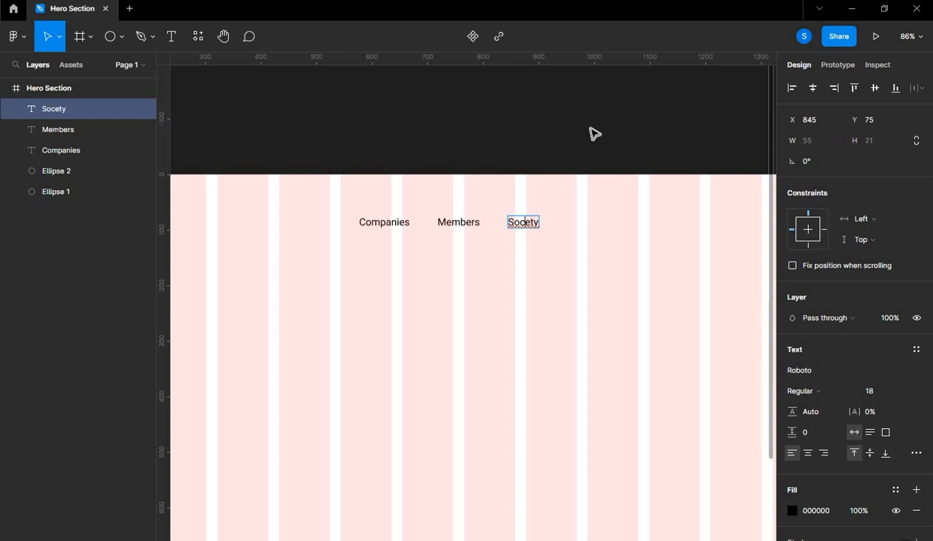
{"action": "type", "text": "i"}
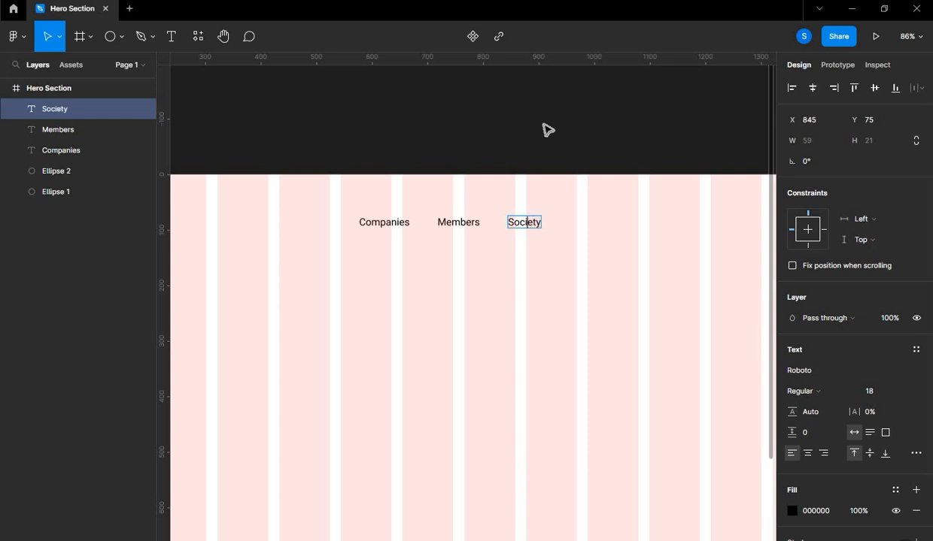
{"action": "key", "text": "Escape"}
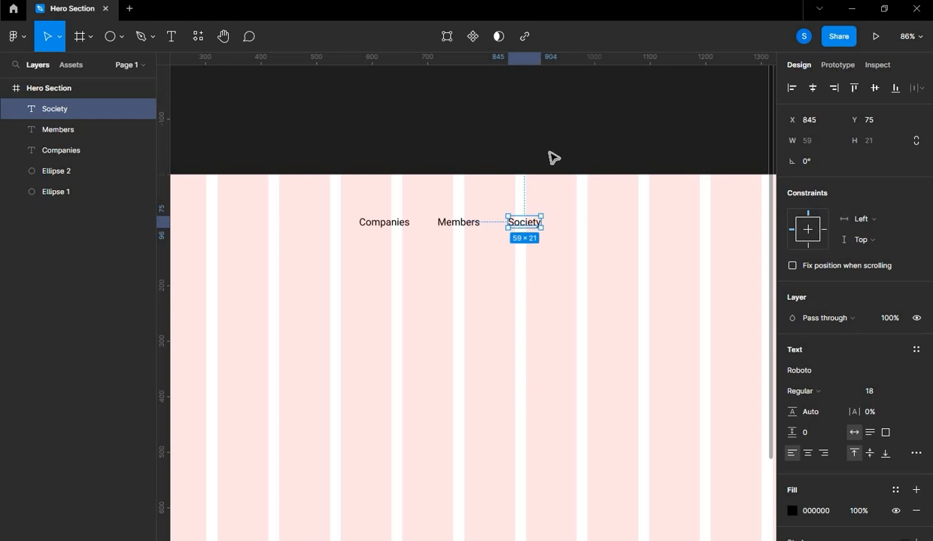
Duplicate the "Society" label to X 954, Y 75 and change the copy's text to "Login".
{"action": "left_click_drag", "start_coordinate": [535, 224], "coordinate": [587, 226]}
{"action": "double_click", "coordinate": [585, 223]}
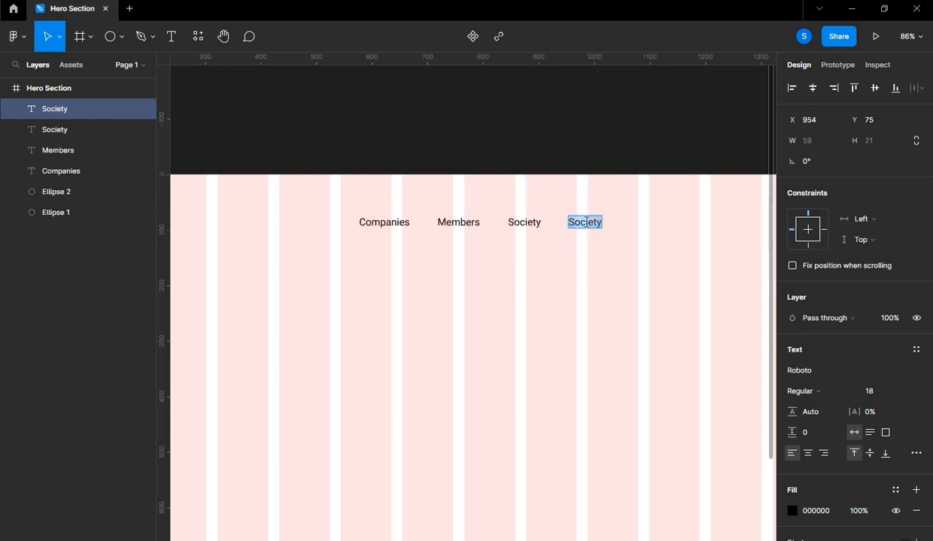
{"action": "type", "text": "Login"}
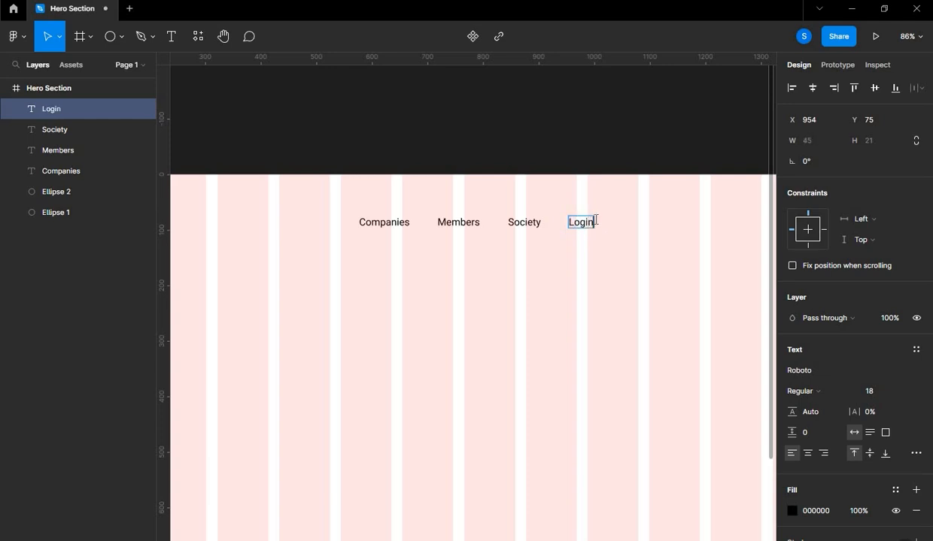
{"action": "left_click", "coordinate": [568, 134]}
Move the four navigation labels together so that "Companies" starts at the left edge of the sixth column.
{"action": "left_click_drag", "start_coordinate": [597, 142], "coordinate": [479, 121]}
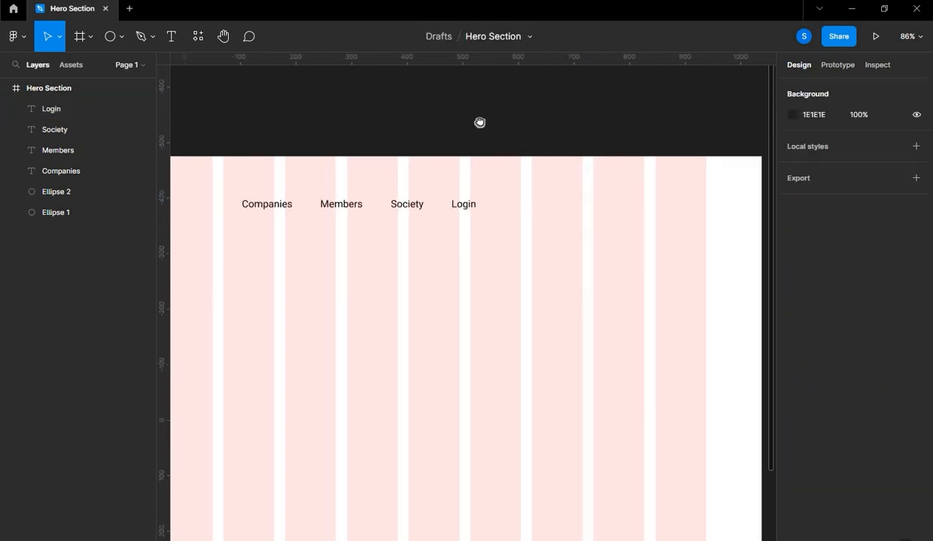
{"action": "scroll", "coordinate": [502, 203], "scroll_direction": "down", "scroll_amount": 5}
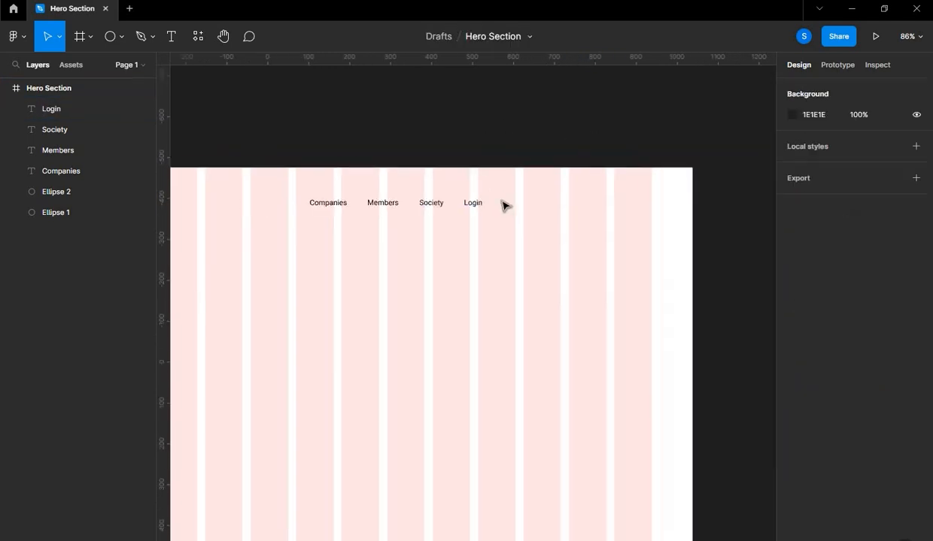
{"action": "left_click", "coordinate": [338, 204]}
{"action": "left_click", "coordinate": [394, 202], "text": "shift"}
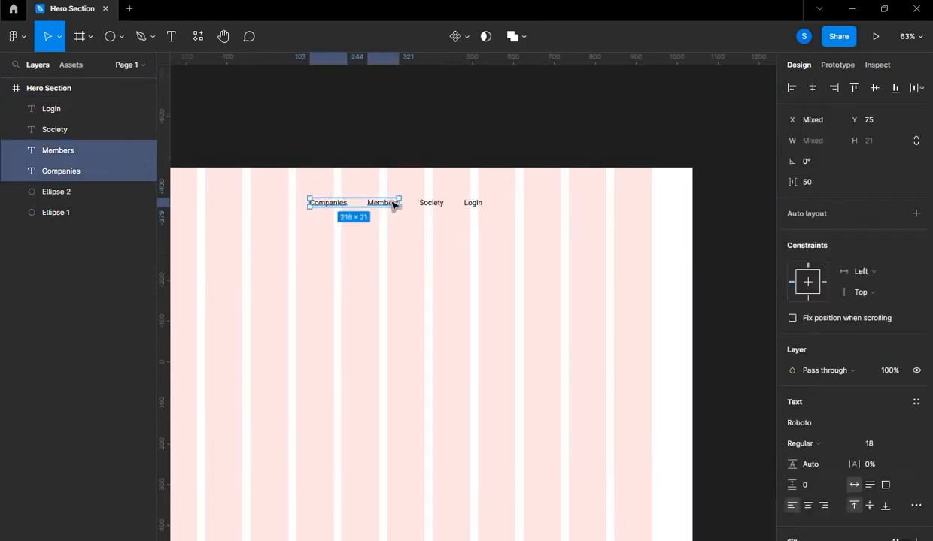
{"action": "left_click", "coordinate": [442, 203], "text": "shift"}
{"action": "left_click", "coordinate": [472, 203], "text": "shift"}
{"action": "scroll", "coordinate": [489, 240], "scroll_direction": "down", "scroll_amount": 2}
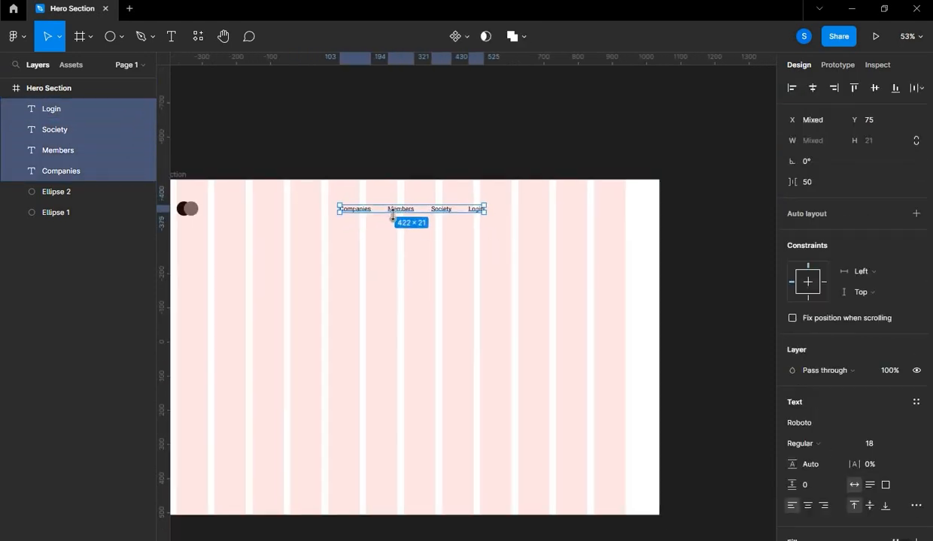
{"action": "left_click_drag", "start_coordinate": [401, 212], "coordinate": [426, 212]}
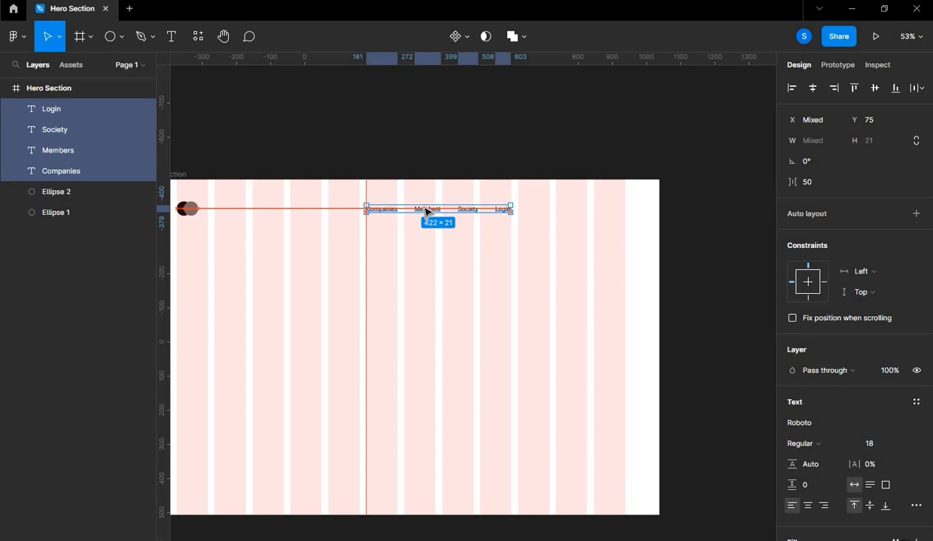
{"action": "left_click", "coordinate": [425, 135]}
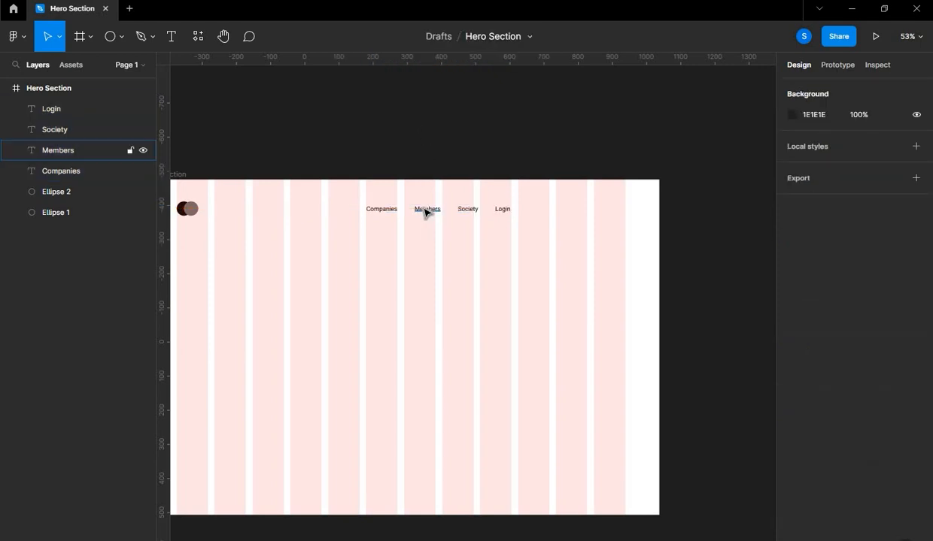
Shift all four navigation labels together so that "Companies" starts at the left edge of the seventh column.
{"action": "left_click", "coordinate": [394, 210]}
{"action": "left_click", "coordinate": [426, 210], "text": "shift"}
{"action": "left_click", "coordinate": [468, 209], "text": "shift"}
{"action": "left_click", "coordinate": [501, 210], "text": "shift"}
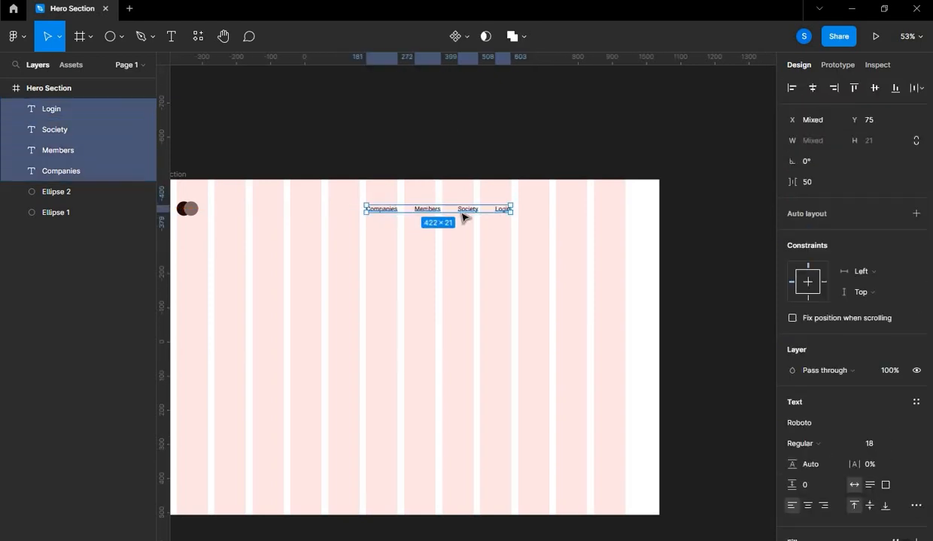
{"action": "left_click_drag", "start_coordinate": [466, 211], "coordinate": [500, 210]}
{"action": "left_click", "coordinate": [495, 137]}
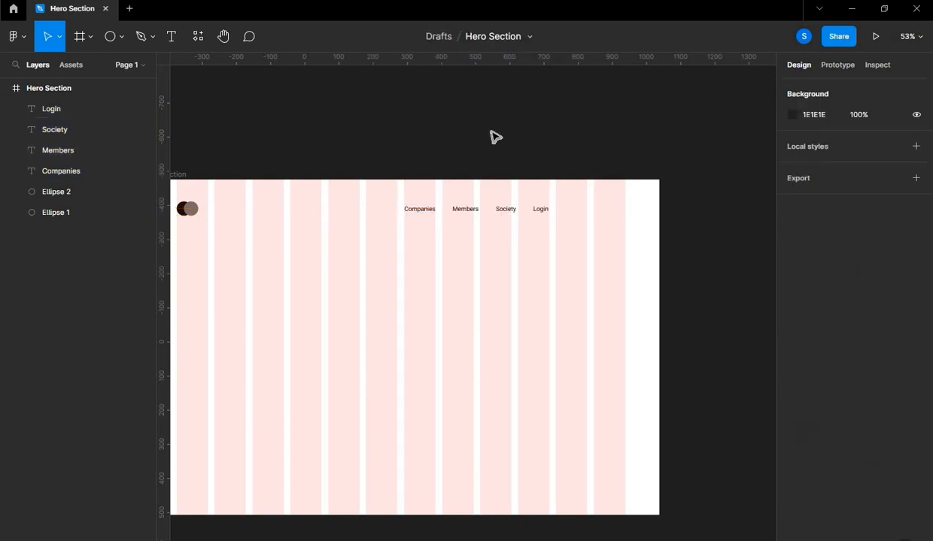
Draw a rectangle about 174 × 57 beside "Login", ending at the last column's edge, and place it at X 1238, Y 57.
{"action": "left_click", "coordinate": [120, 36]}
{"action": "left_click", "coordinate": [88, 69]}
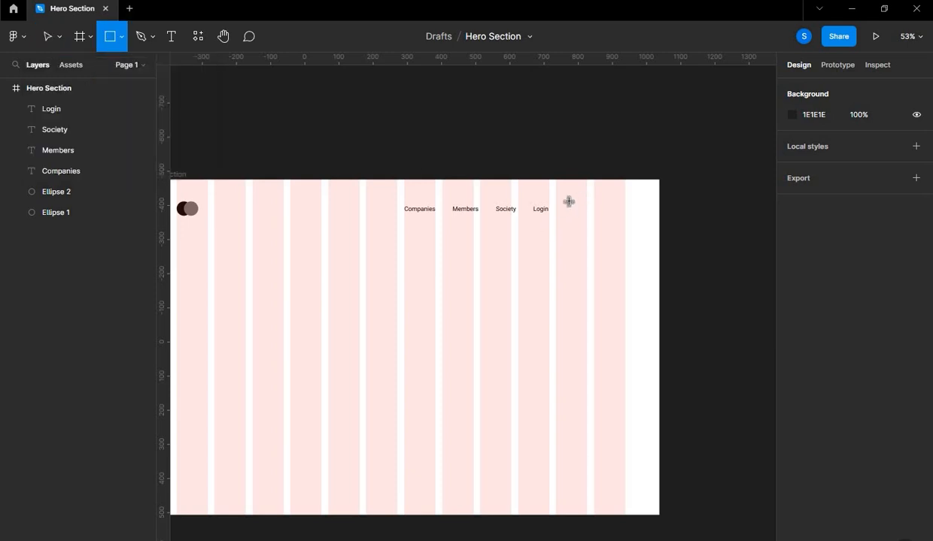
{"action": "left_click_drag", "start_coordinate": [565, 202], "coordinate": [625, 220]}
{"action": "left_click", "coordinate": [581, 108]}
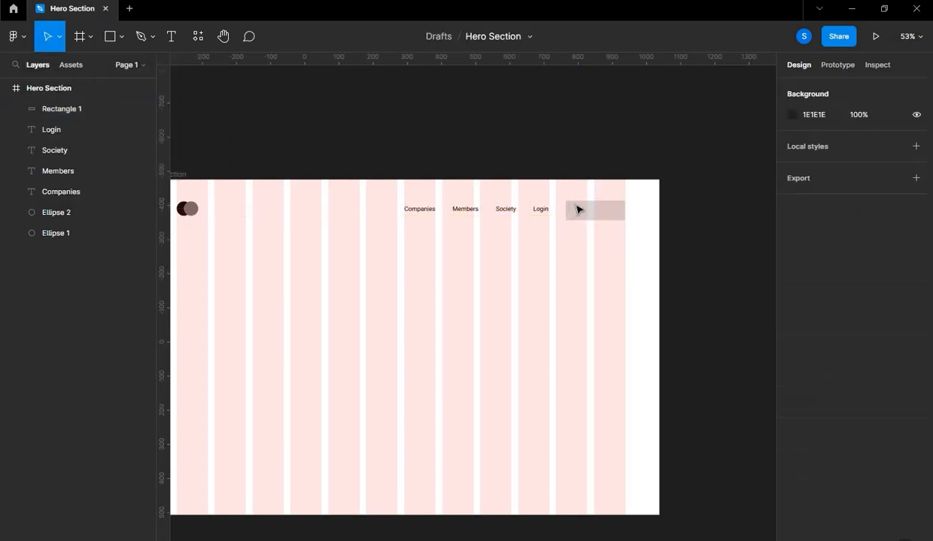
{"action": "left_click", "coordinate": [579, 209]}
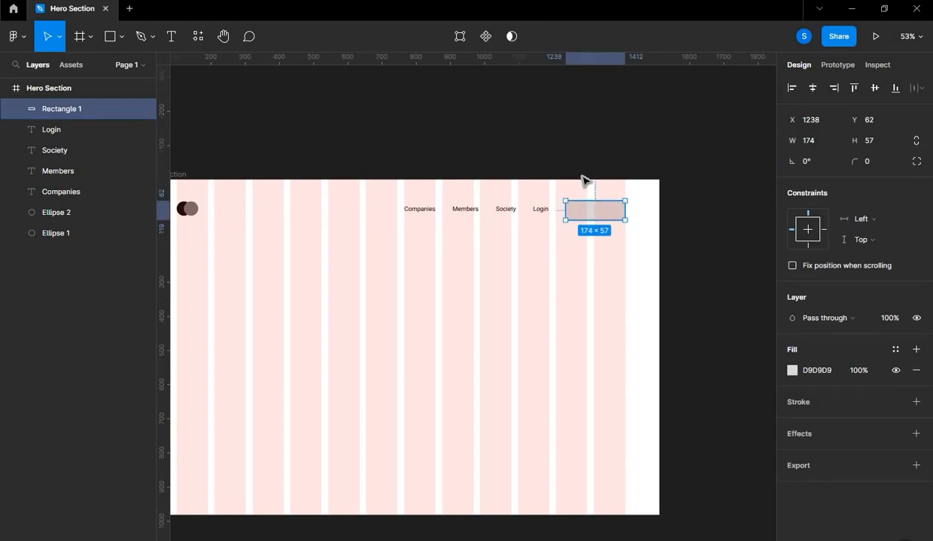
{"action": "left_click", "coordinate": [602, 182]}
{"action": "scroll", "coordinate": [605, 184], "scroll_direction": "up", "scroll_amount": 3}
{"action": "scroll", "coordinate": [606, 184], "scroll_direction": "up", "scroll_amount": 3}
{"action": "left_click", "coordinate": [604, 242]}
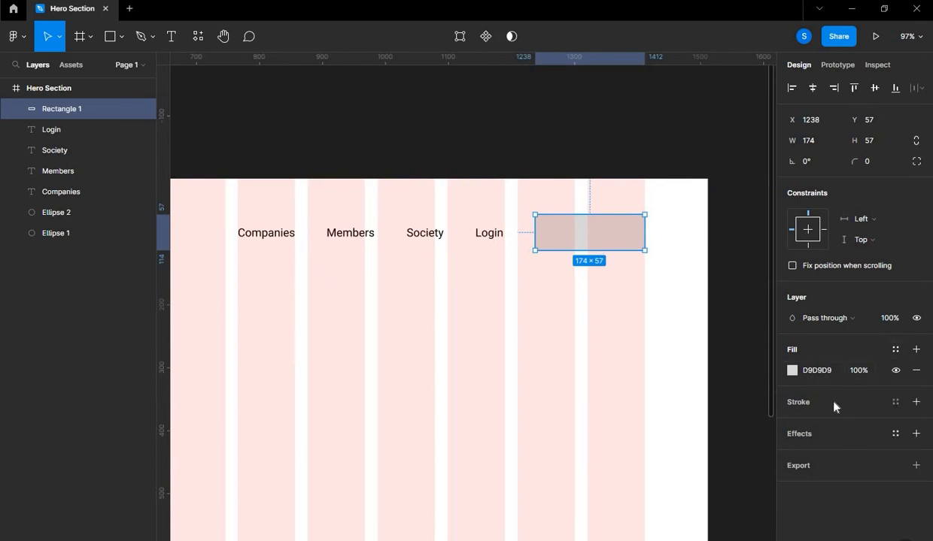
Change the fill of the rectangle beside the navigation labels to near-black.
{"action": "left_click", "coordinate": [791, 370]}
{"action": "left_click_drag", "start_coordinate": [677, 369], "coordinate": [580, 412]}
{"action": "left_click", "coordinate": [574, 148]}
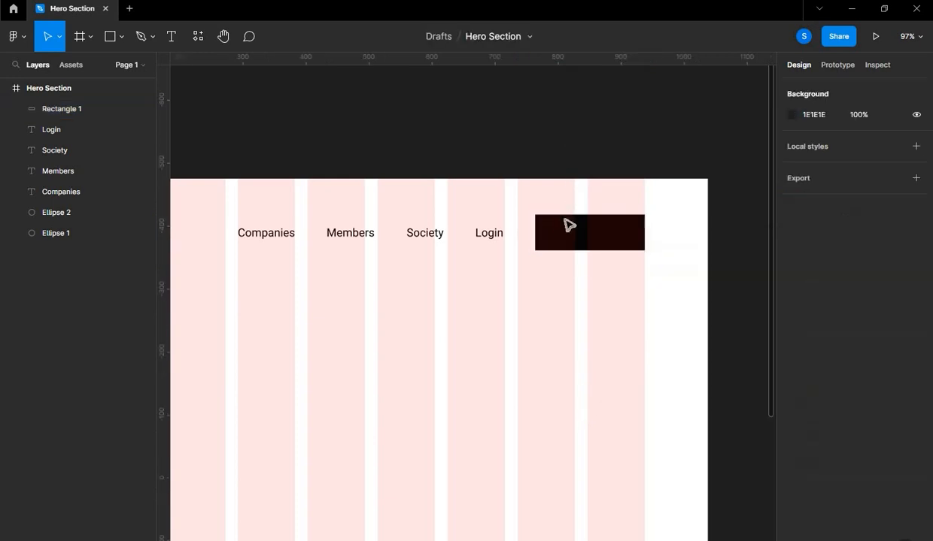
Copy the "Login" label onto the dark rectangle at X 1232, Y 71 and bring the copy in front of it.
{"action": "left_click", "coordinate": [493, 238]}
{"action": "left_click_drag", "start_coordinate": [531, 237], "coordinate": [545, 233]}
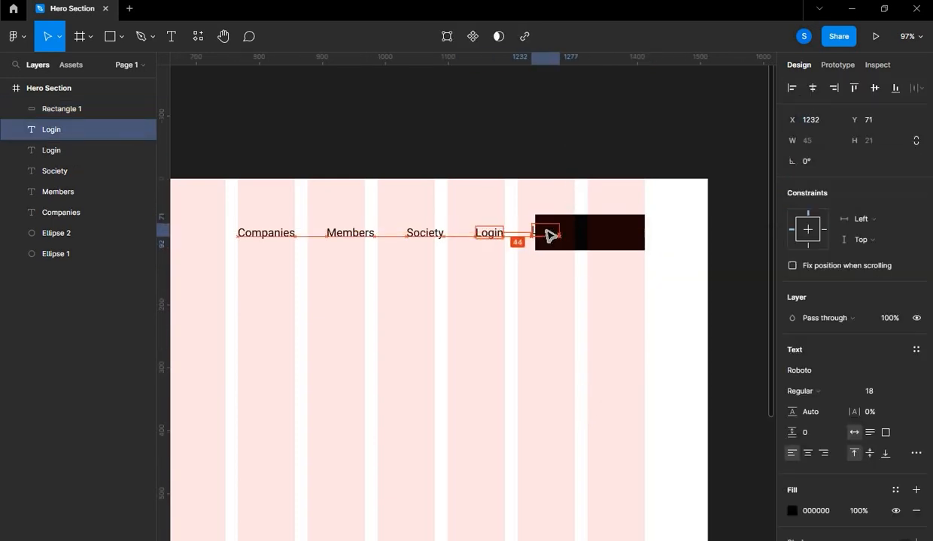
{"action": "right_click", "coordinate": [543, 230]}
{"action": "left_click", "coordinate": [575, 299]}
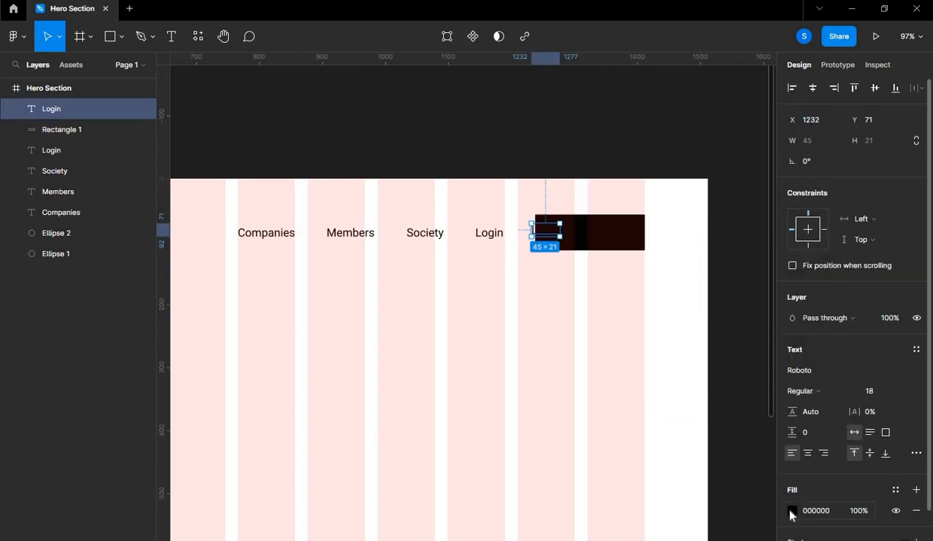
Change the fill of the copied "Login" label on the dark rectangle to white.
{"action": "left_click", "coordinate": [792, 510]}
{"action": "left_click_drag", "start_coordinate": [683, 365], "coordinate": [587, 236]}
{"action": "key", "text": "Escape"}
Move the white label to X 1277 on the dark rectangle and change its text to "Hire a team".
{"action": "left_click", "coordinate": [556, 235]}
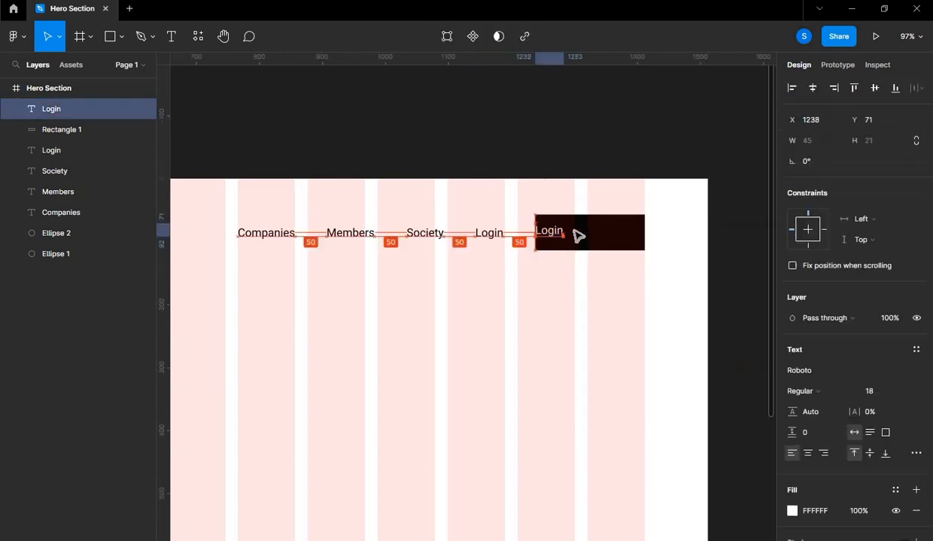
{"action": "double_click", "coordinate": [578, 235]}
{"action": "type", "text": "Hire"}
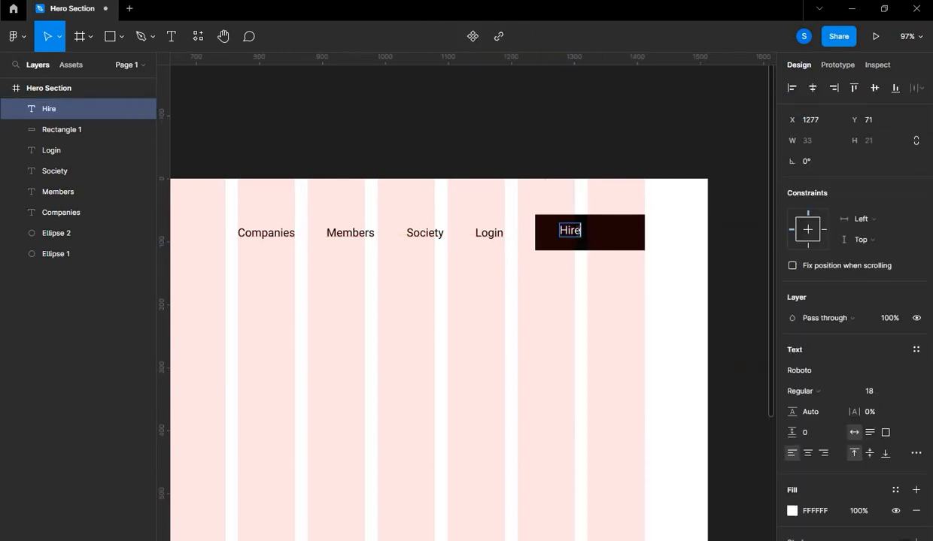
{"action": "type", "text": " a team"}
{"action": "key", "text": "Escape"}
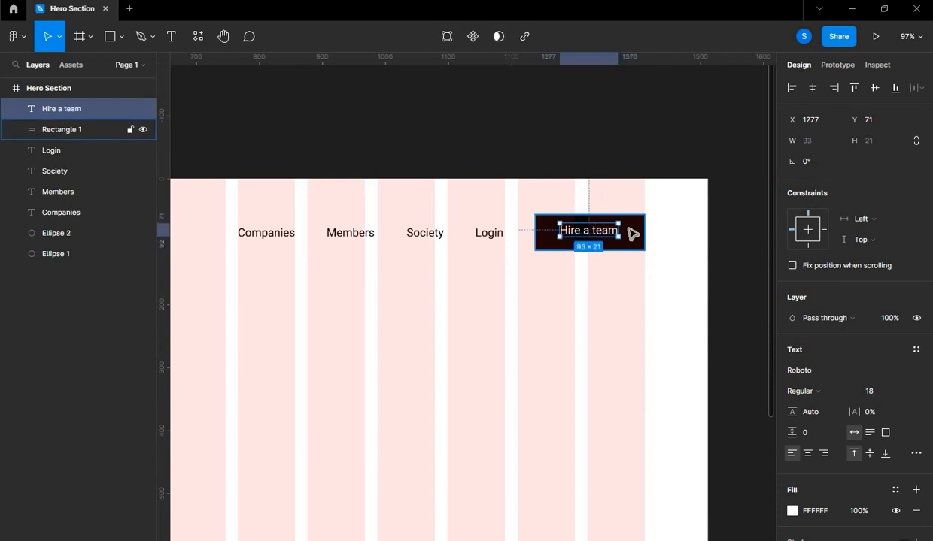
Center the "Hire a team" label horizontally and vertically on the dark rectangle.
{"action": "left_click", "coordinate": [631, 233]}
{"action": "left_click", "coordinate": [611, 236], "text": "shift"}
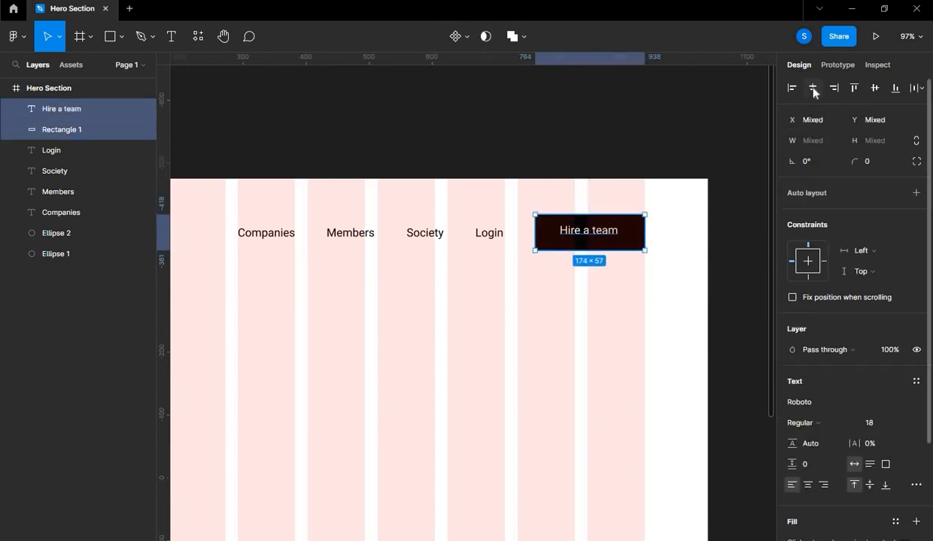
{"action": "left_click", "coordinate": [812, 88]}
{"action": "left_click", "coordinate": [875, 88]}
{"action": "left_click", "coordinate": [692, 123]}
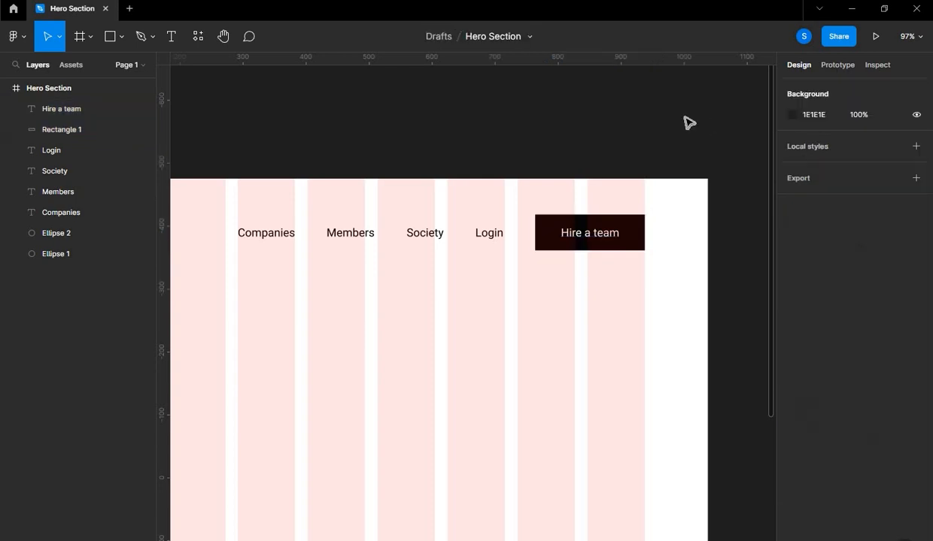
Change the background fill of the Hero Section frame to light gray EFEFEF.
{"action": "scroll", "coordinate": [665, 150], "scroll_direction": "down", "scroll_amount": 5}
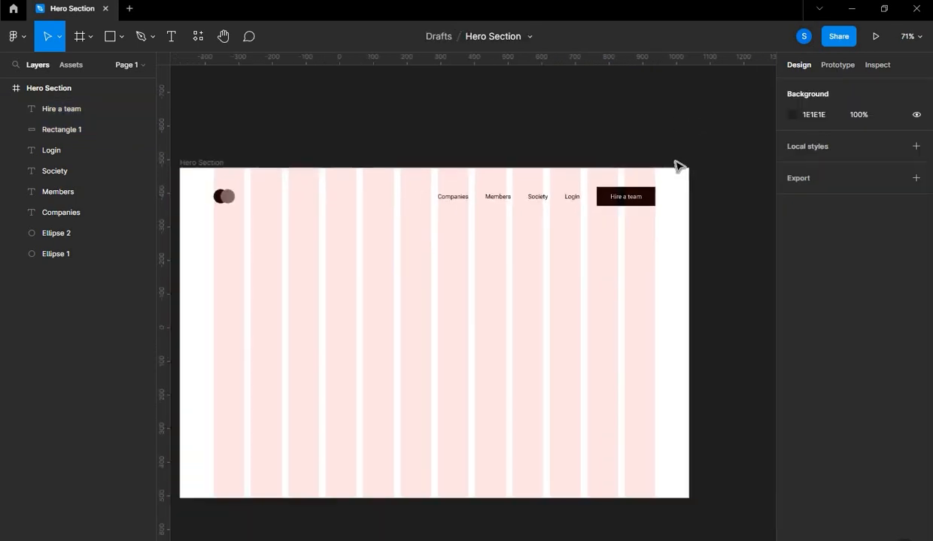
{"action": "left_click", "coordinate": [333, 223]}
{"action": "scroll", "coordinate": [334, 224], "scroll_direction": "up", "scroll_amount": 2}
{"action": "scroll", "coordinate": [334, 224], "scroll_direction": "up", "scroll_amount": 1}
{"action": "scroll", "coordinate": [334, 224], "scroll_direction": "down", "scroll_amount": 1}
{"action": "left_click_drag", "start_coordinate": [447, 104], "coordinate": [404, 104]}
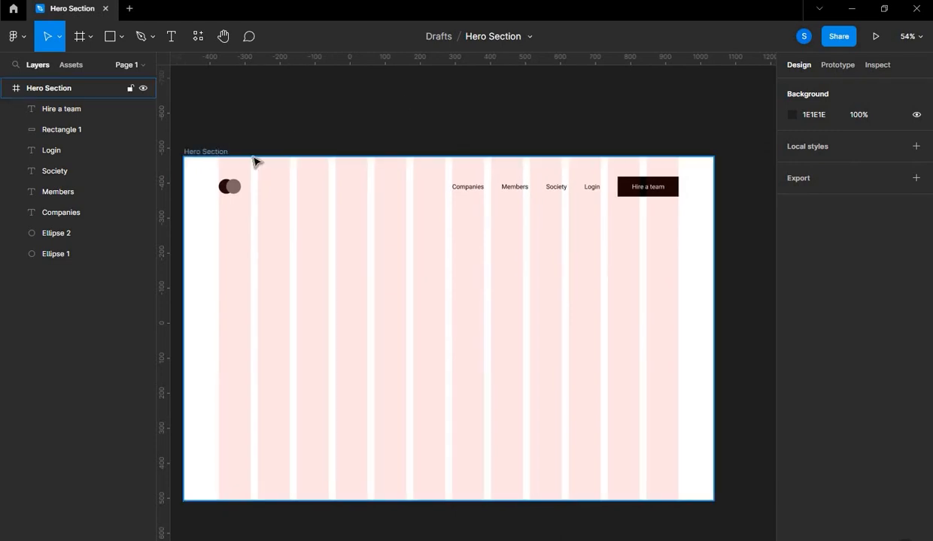
{"action": "left_click", "coordinate": [256, 159]}
{"action": "left_click", "coordinate": [791, 392]}
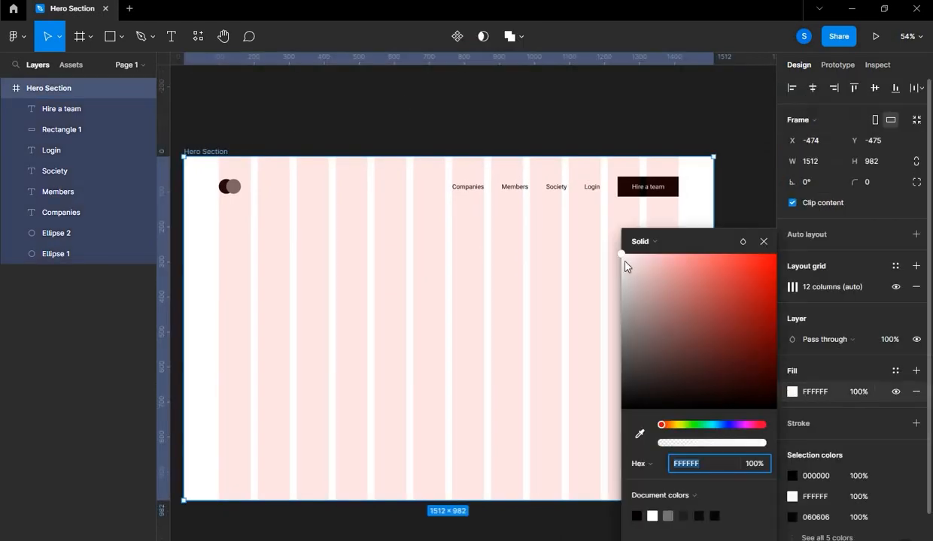
{"action": "left_click_drag", "start_coordinate": [624, 266], "coordinate": [599, 265]}
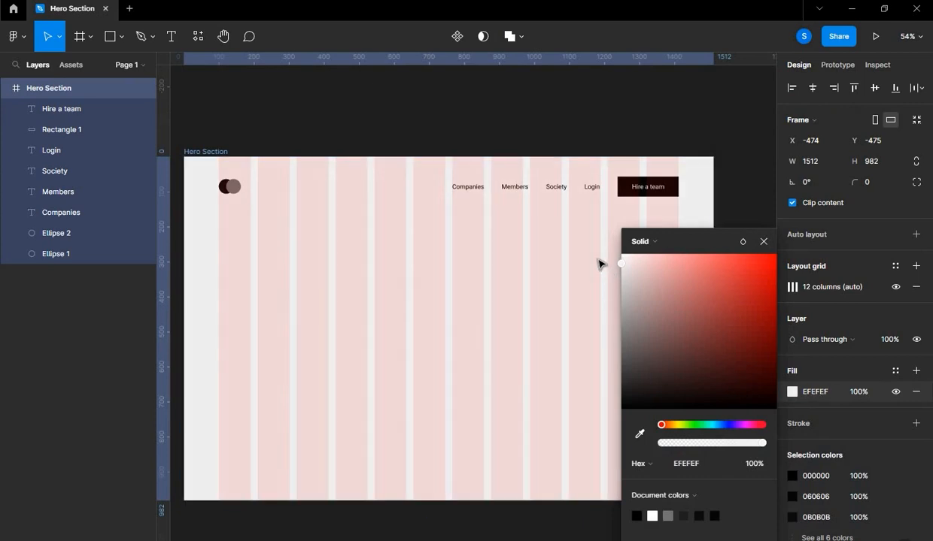
{"action": "left_click", "coordinate": [470, 90]}
Copy the "Companies" label below the logo at X 97, Y 239 and replace its text with "Hire your dream team today." on three lines.
{"action": "scroll", "coordinate": [398, 109], "scroll_direction": "left", "scroll_amount": 2}
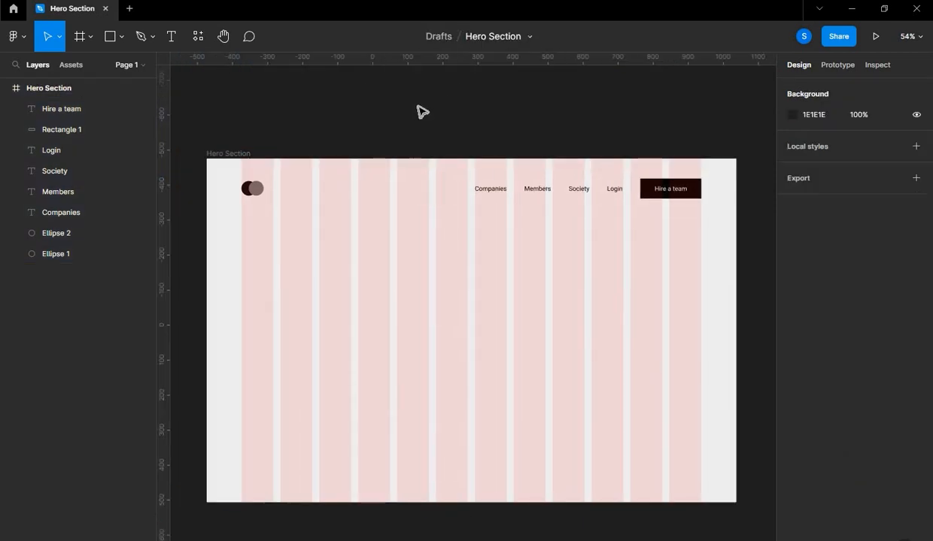
{"action": "left_click_drag", "start_coordinate": [489, 189], "coordinate": [260, 252]}
{"action": "double_click", "coordinate": [264, 246]}
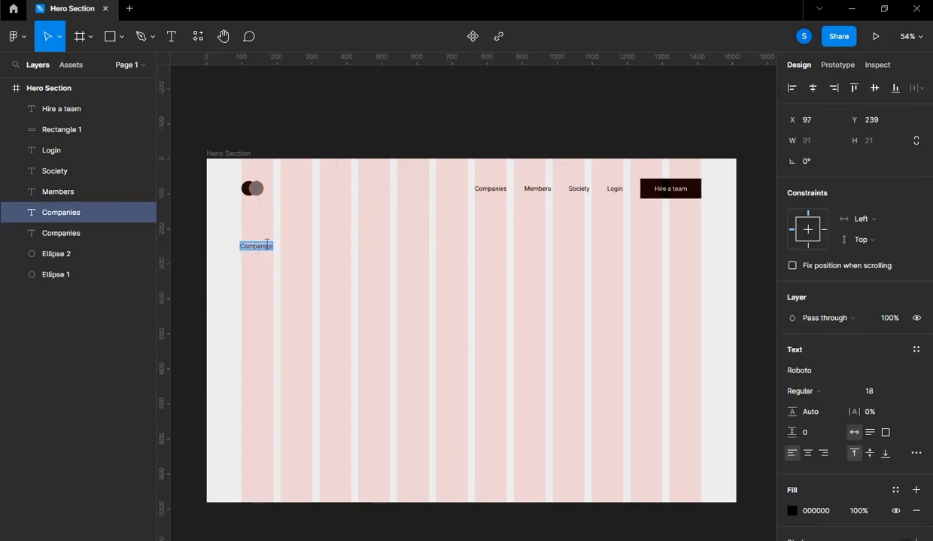
{"action": "type", "text": "Hire"}
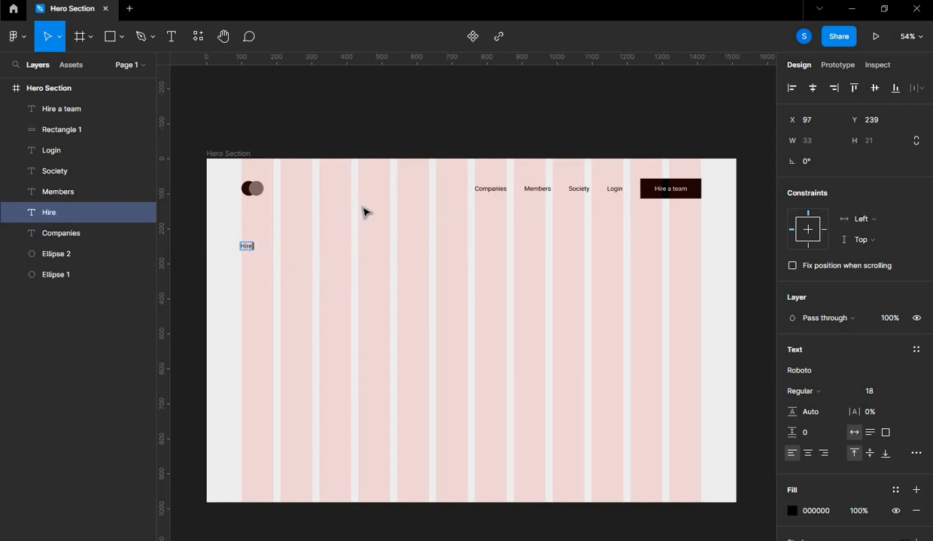
{"action": "type", "text": " your dream tea"}
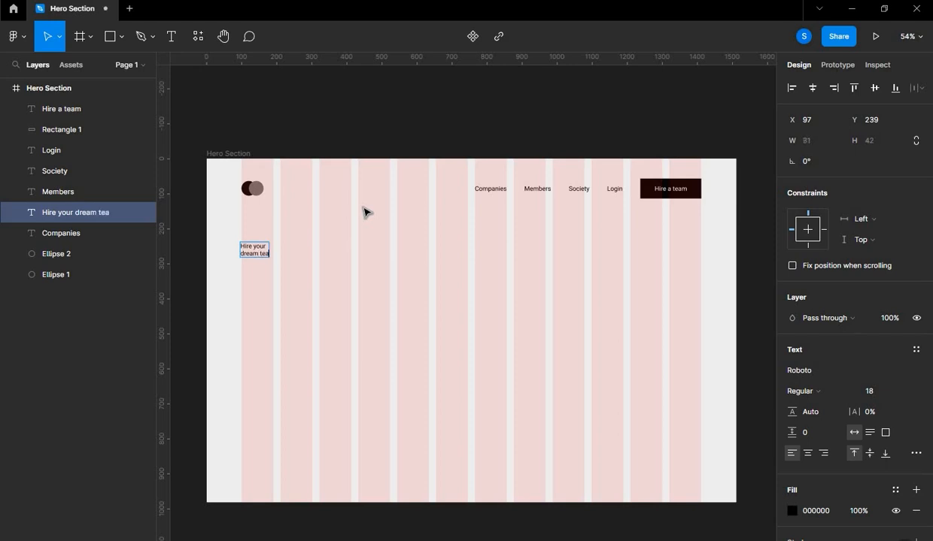
{"action": "type", "text": "m"}
{"action": "key", "text": "Return"}
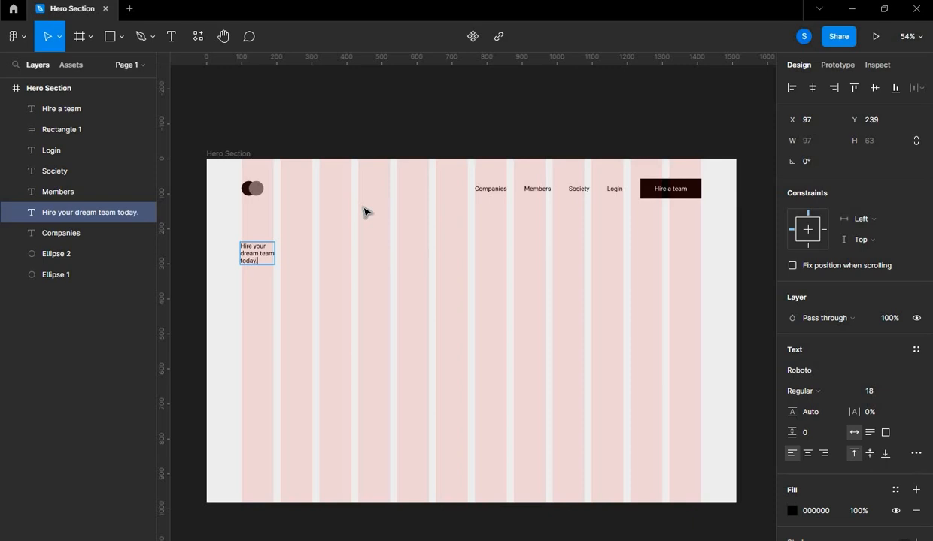
{"action": "type", "text": "today."}
{"action": "key", "text": "Escape"}
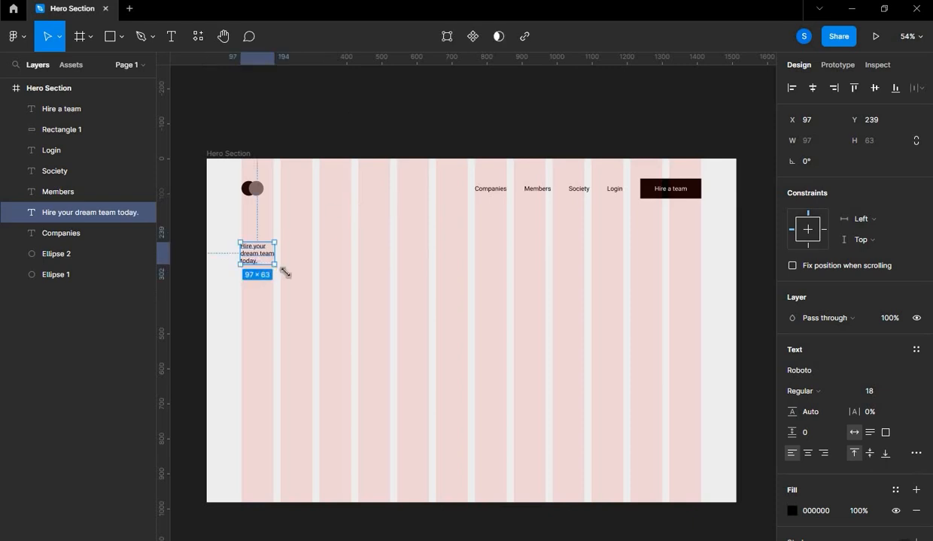
Enlarge the "Hire your dream team today." headline to font size 75.
{"action": "left_click", "coordinate": [885, 399]}
{"action": "type", "text": "48"}
{"action": "key", "text": "Return"}
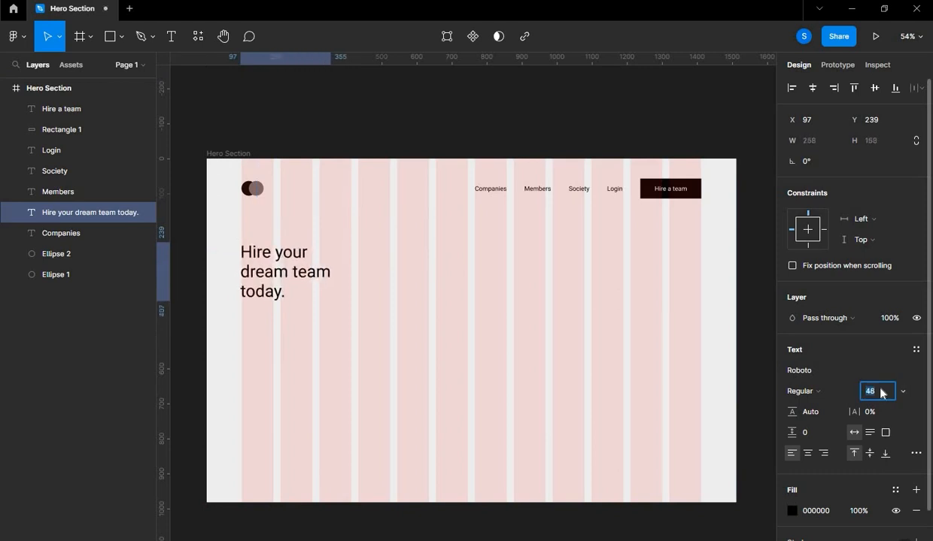
{"action": "key", "text": "Up"}
{"action": "key", "text": "Up"}
{"action": "key", "text": "Up"}
{"action": "key", "text": "Up"}
{"action": "key", "text": "Up"}
{"action": "key", "text": "Up"}
{"action": "key", "text": "Up"}
{"action": "key", "text": "Up"}
{"action": "key", "text": "Up"}
{"action": "key", "text": "Up"}
{"action": "key", "text": "Up"}
{"action": "key", "text": "Up"}
{"action": "key", "text": "Up"}
{"action": "key", "text": "Up"}
{"action": "key", "text": "Up"}
{"action": "key", "text": "Up"}
{"action": "key", "text": "Up"}
{"action": "key", "text": "Up"}
{"action": "key", "text": "Up"}
{"action": "key", "text": "Up"}
{"action": "key", "text": "Up"}
{"action": "key", "text": "Up"}
{"action": "key", "text": "Up"}
{"action": "key", "text": "Up"}
{"action": "key", "text": "Up"}
{"action": "key", "text": "Up"}
{"action": "key", "text": "Up"}
{"action": "key", "text": "Up"}
{"action": "key", "text": "Up"}
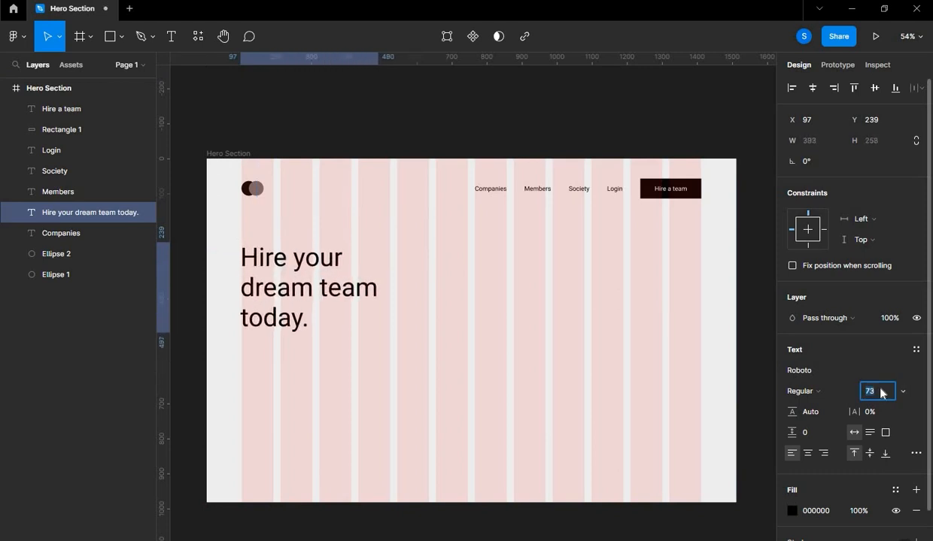
{"action": "key", "text": "Down"}
{"action": "key", "text": "Down"}
{"action": "key", "text": "Down"}
{"action": "key", "text": "Down"}
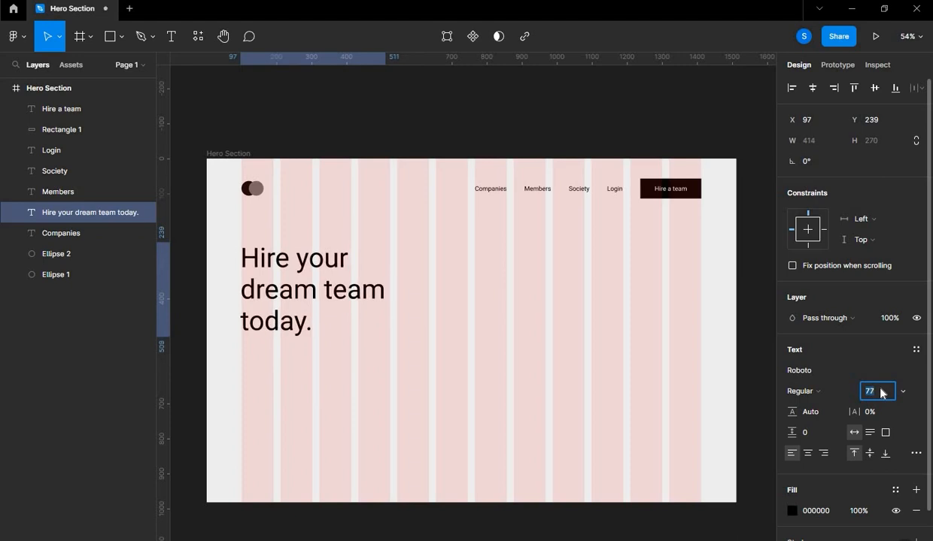
Reposition the headline at X 97, Y 227, so that its text box starts just outside the first column.
{"action": "left_click_drag", "start_coordinate": [303, 261], "coordinate": [302, 257]}
{"action": "left_click", "coordinate": [233, 344]}
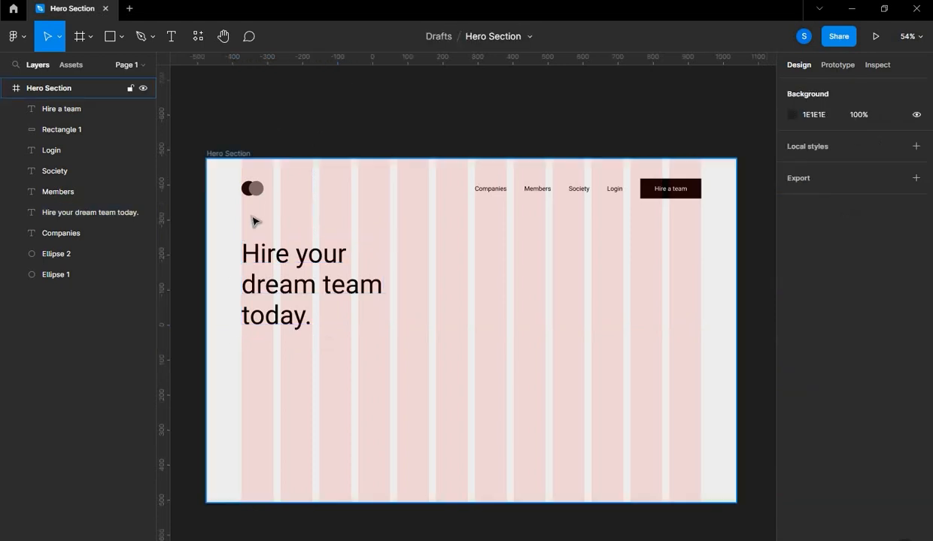
{"action": "scroll", "coordinate": [255, 218], "scroll_direction": "up", "scroll_amount": 5}
{"action": "left_click", "coordinate": [228, 292]}
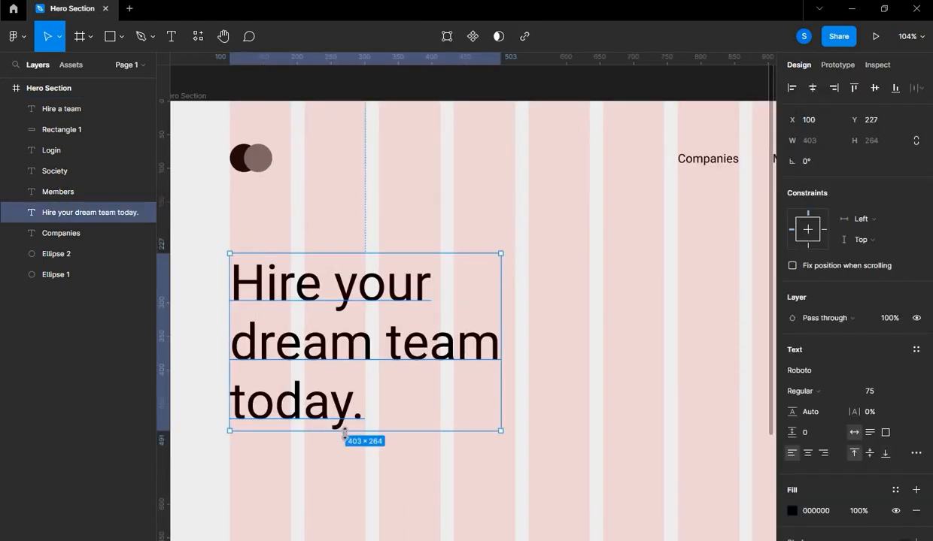
{"action": "key", "text": "Left"}
{"action": "key", "text": "Left"}
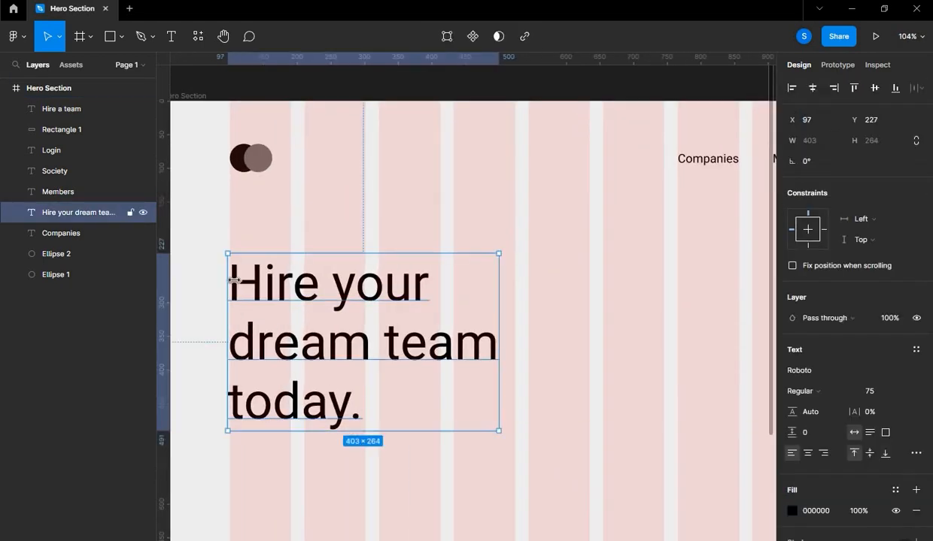
Examine up close how the headline's letters line up with the first column's edge and the logo above.
{"action": "scroll", "coordinate": [251, 284], "scroll_direction": "up", "scroll_amount": 5}
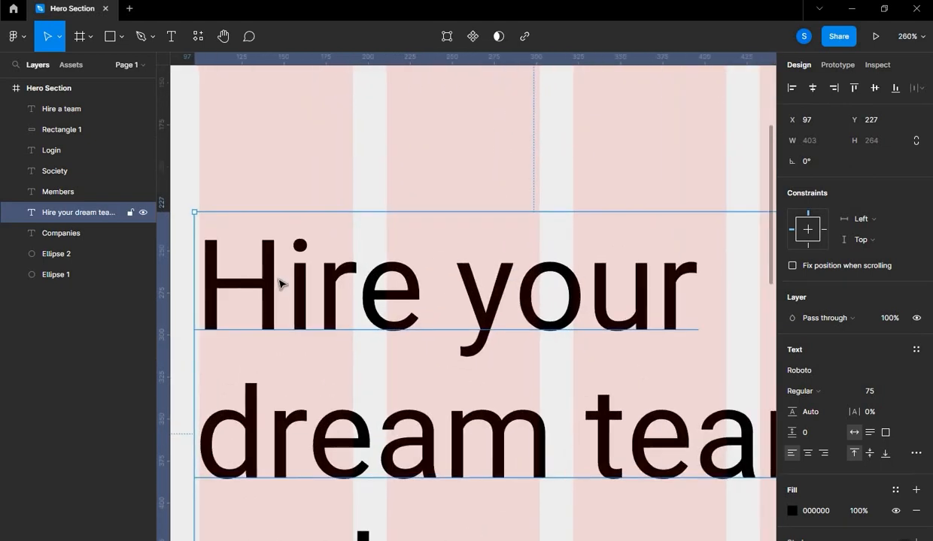
{"action": "left_click_drag", "start_coordinate": [297, 401], "coordinate": [318, 258]}
{"action": "scroll", "coordinate": [317, 260], "scroll_direction": "up", "scroll_amount": 2}
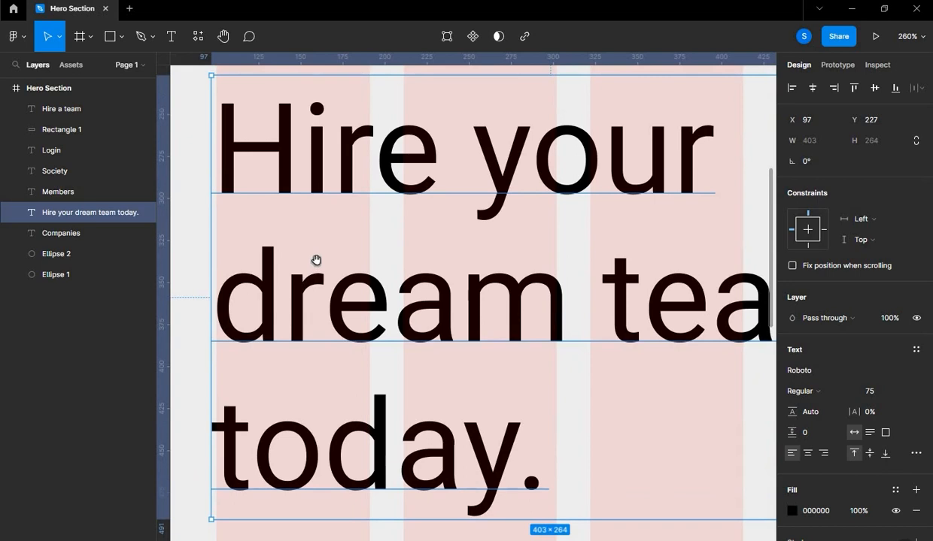
{"action": "left_click", "coordinate": [202, 212]}
{"action": "scroll", "coordinate": [287, 308], "scroll_direction": "down", "scroll_amount": 5}
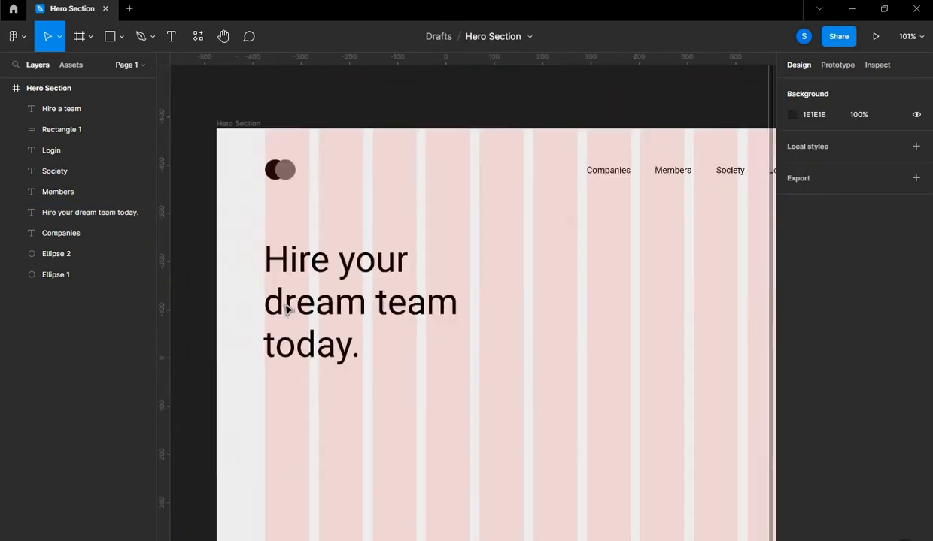
{"action": "scroll", "coordinate": [286, 308], "scroll_direction": "down", "scroll_amount": 3}
{"action": "left_click_drag", "start_coordinate": [333, 109], "coordinate": [317, 113]}
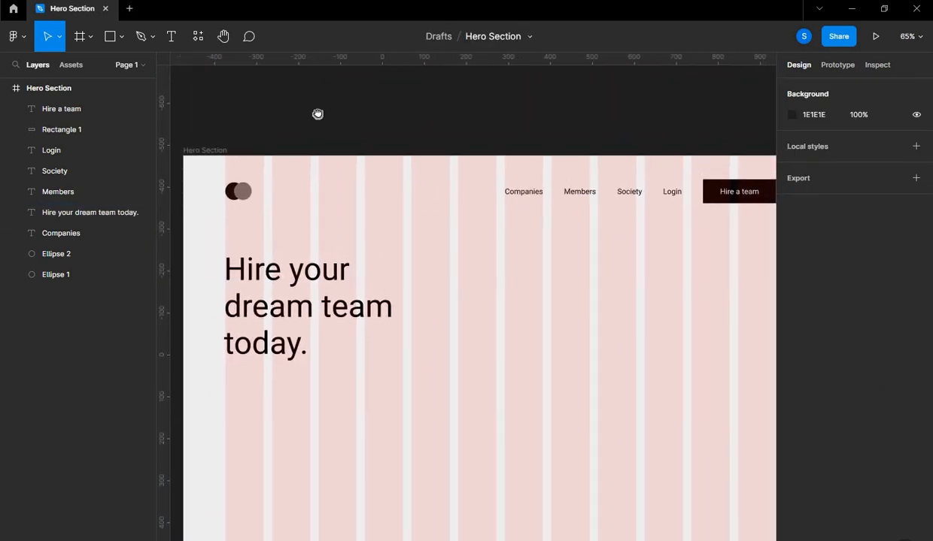
{"action": "scroll", "coordinate": [273, 244], "scroll_direction": "down", "scroll_amount": 3}
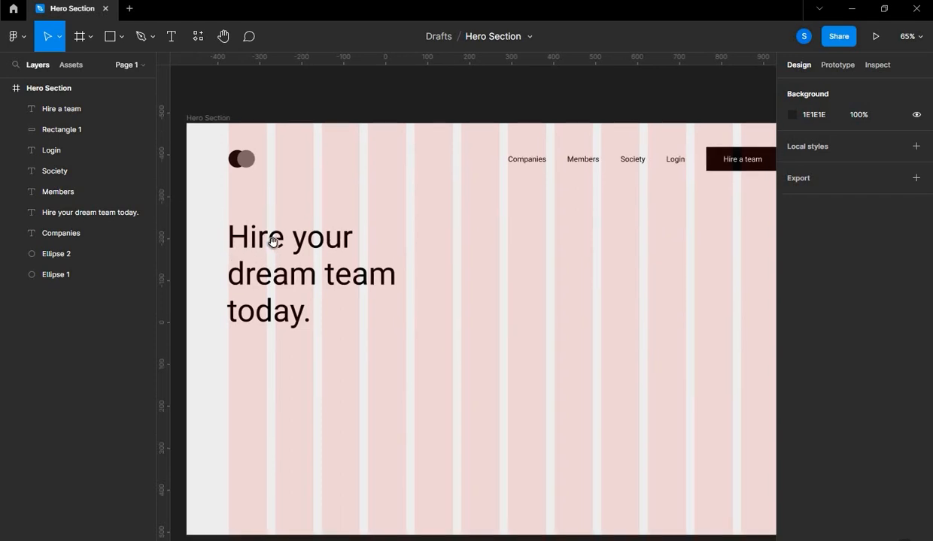
Set the headline's font weight to Medium and its size to 78.
{"action": "left_click", "coordinate": [289, 227]}
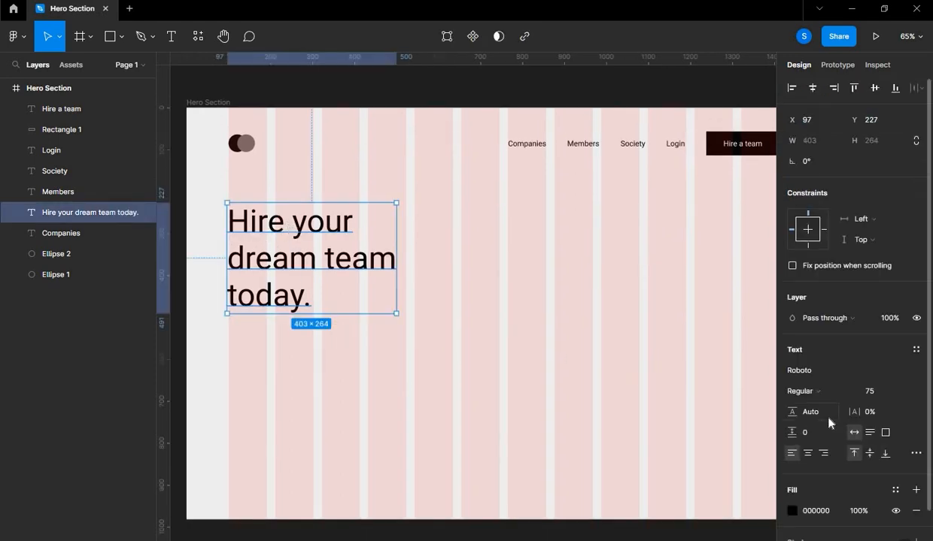
{"action": "left_click", "coordinate": [814, 391]}
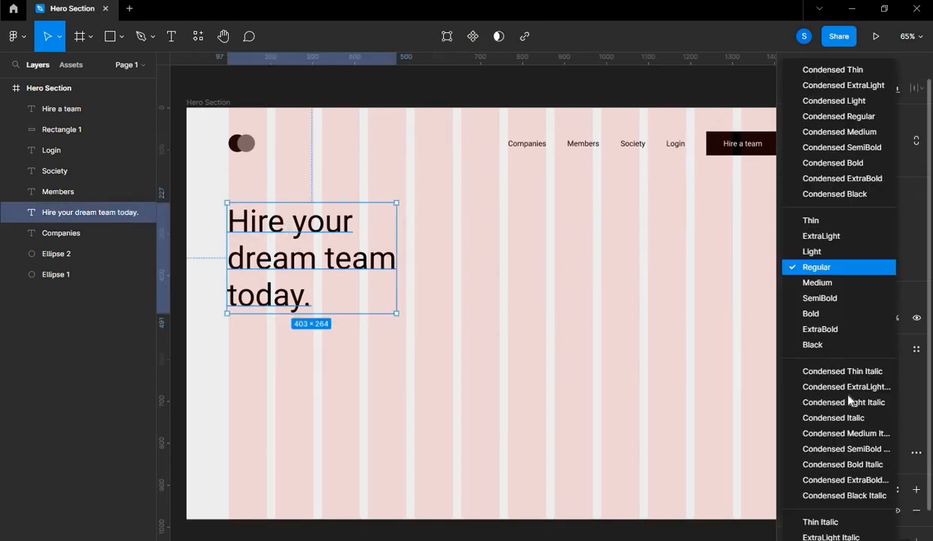
{"action": "left_click", "coordinate": [818, 283]}
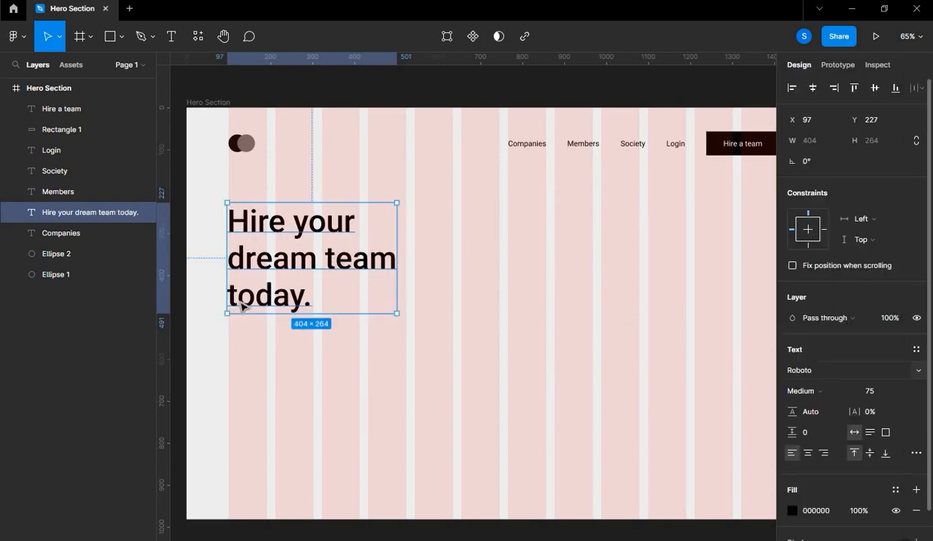
{"action": "left_click", "coordinate": [874, 392]}
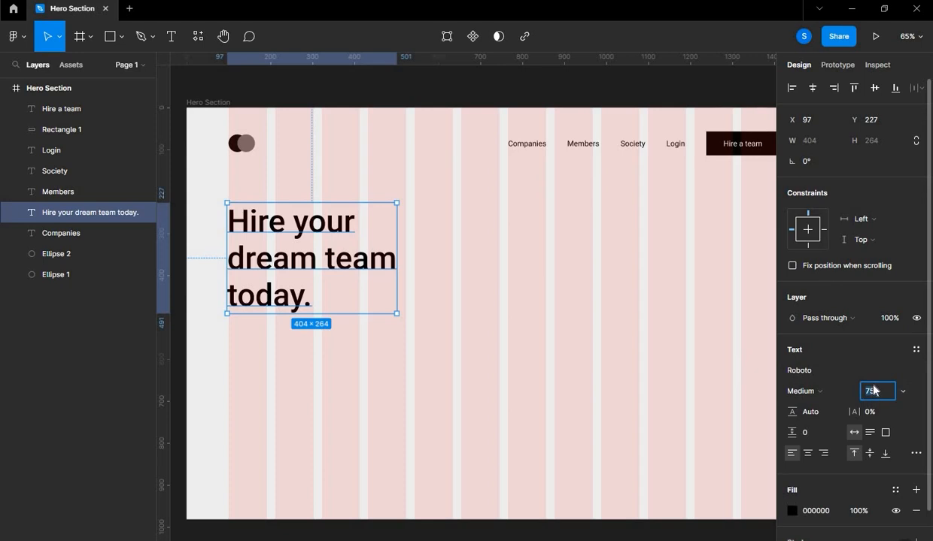
{"action": "key", "text": "Up"}
{"action": "key", "text": "Up"}
{"action": "key", "text": "Up"}
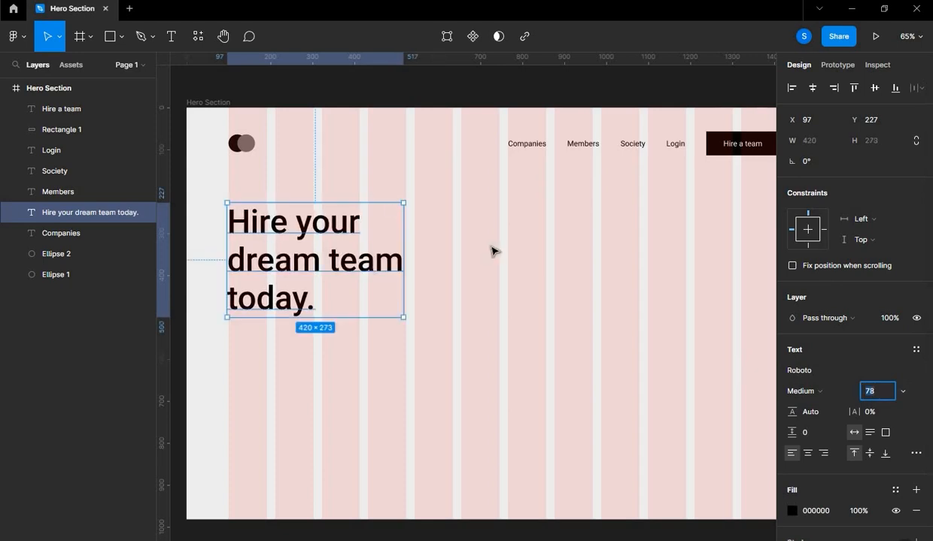
{"action": "left_click", "coordinate": [513, 343]}
Duplicate the headline directly beneath itself at X 97, Y 500 and set the copy's font size to 18.
{"action": "scroll", "coordinate": [513, 346], "scroll_direction": "down", "scroll_amount": 1}
{"action": "scroll", "coordinate": [514, 346], "scroll_direction": "down", "scroll_amount": 2}
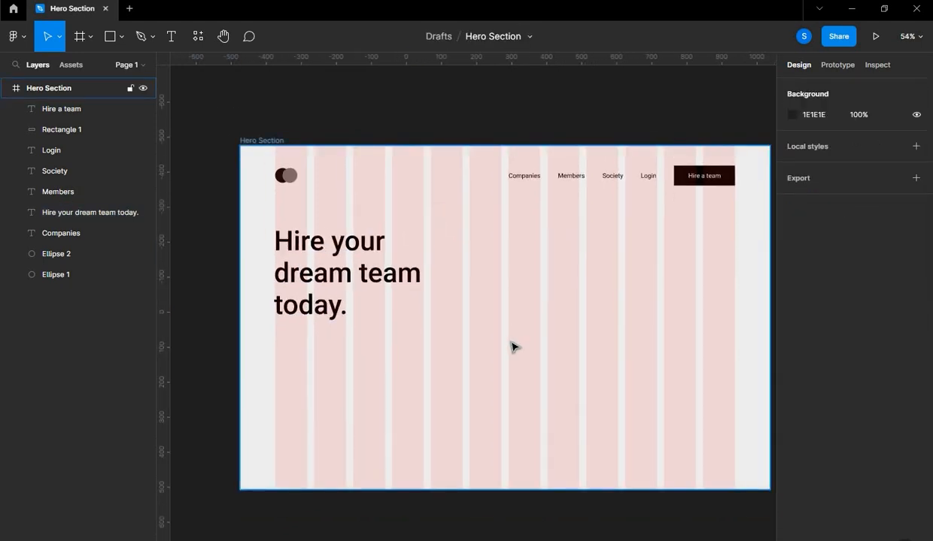
{"action": "left_click_drag", "start_coordinate": [389, 273], "coordinate": [385, 374]}
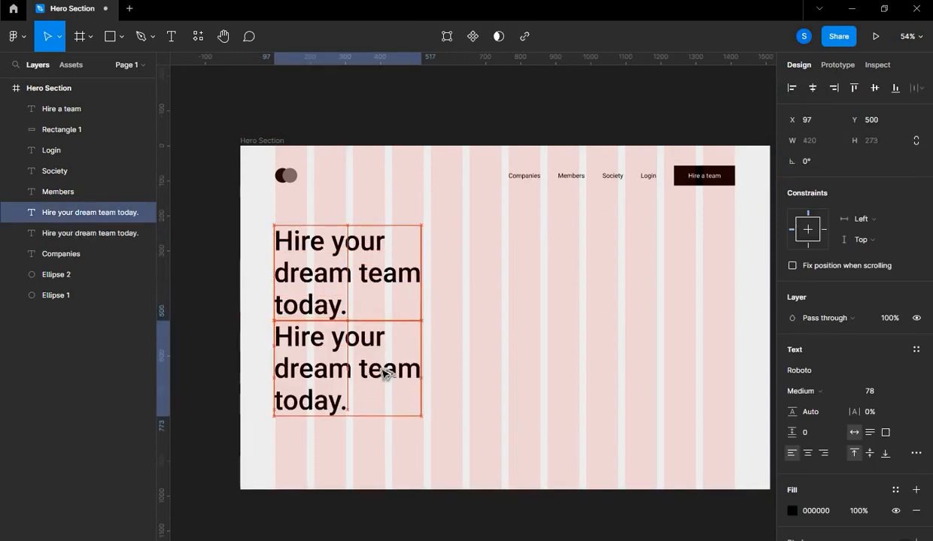
{"action": "key", "text": "Return"}
{"action": "left_click", "coordinate": [880, 392]}
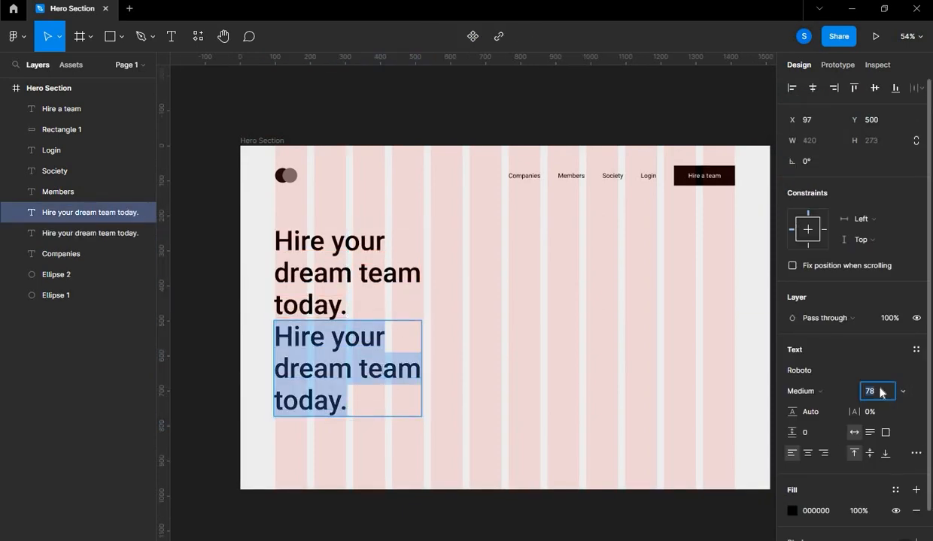
{"action": "type", "text": "18"}
{"action": "key", "text": "Return"}
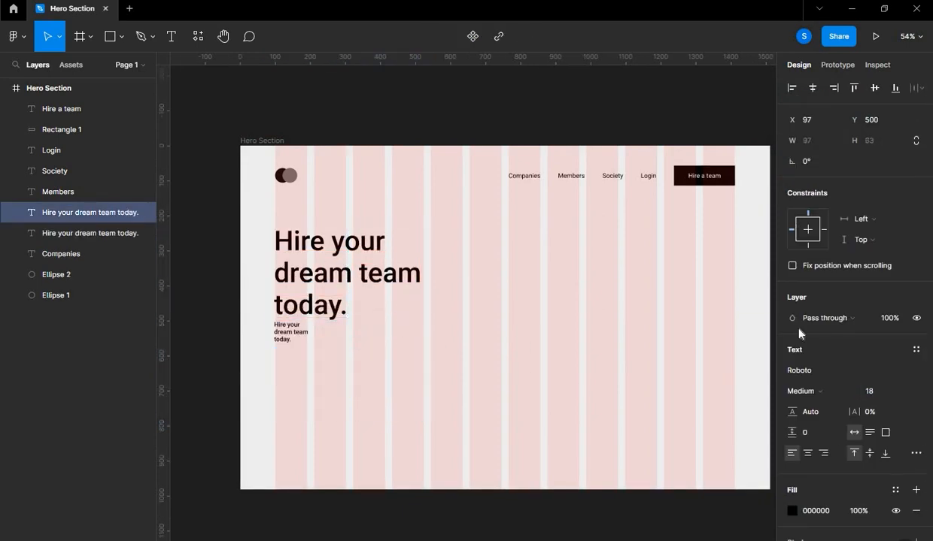
Set the font weight of the smaller text beneath the headline to Regular and its size to 24.
{"action": "type", "text": "22"}
{"action": "key", "text": "Return"}
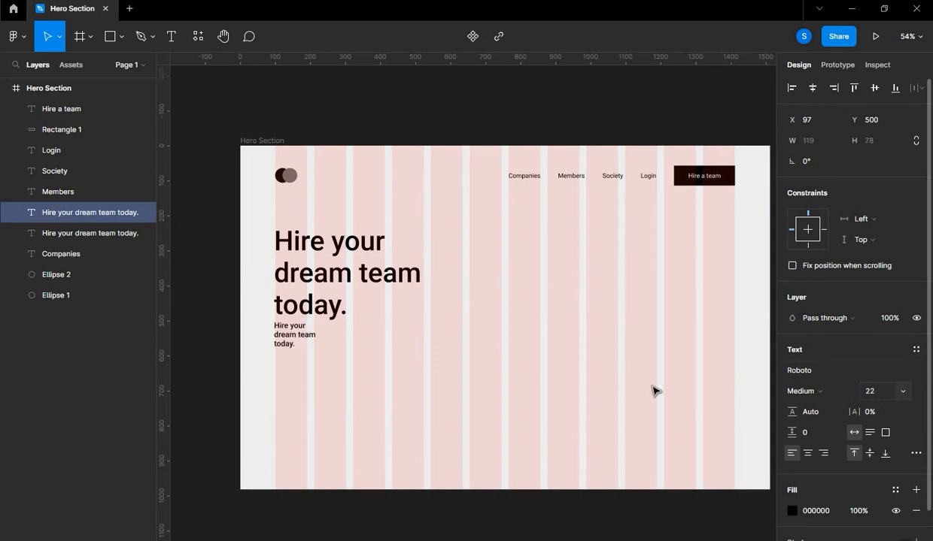
{"action": "left_click", "coordinate": [831, 396]}
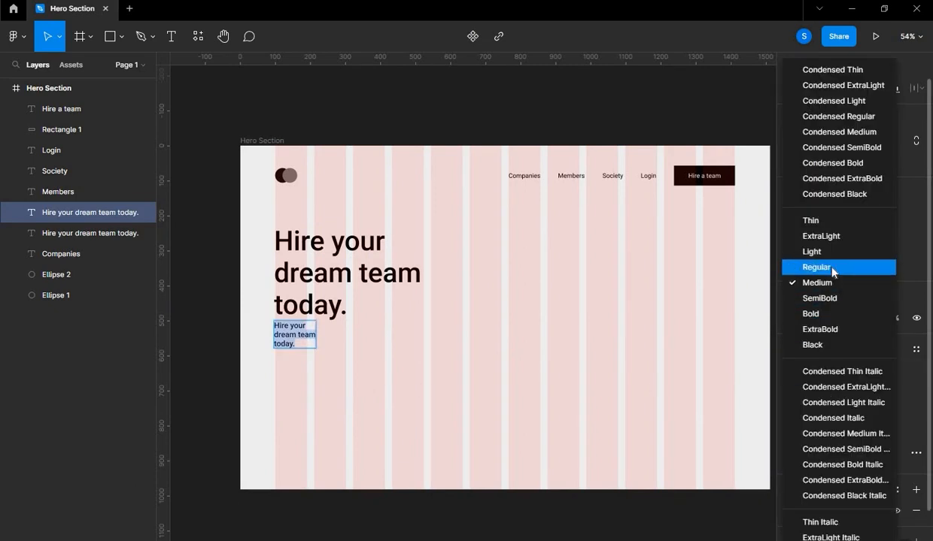
{"action": "left_click", "coordinate": [828, 246]}
{"action": "left_click", "coordinate": [883, 392]}
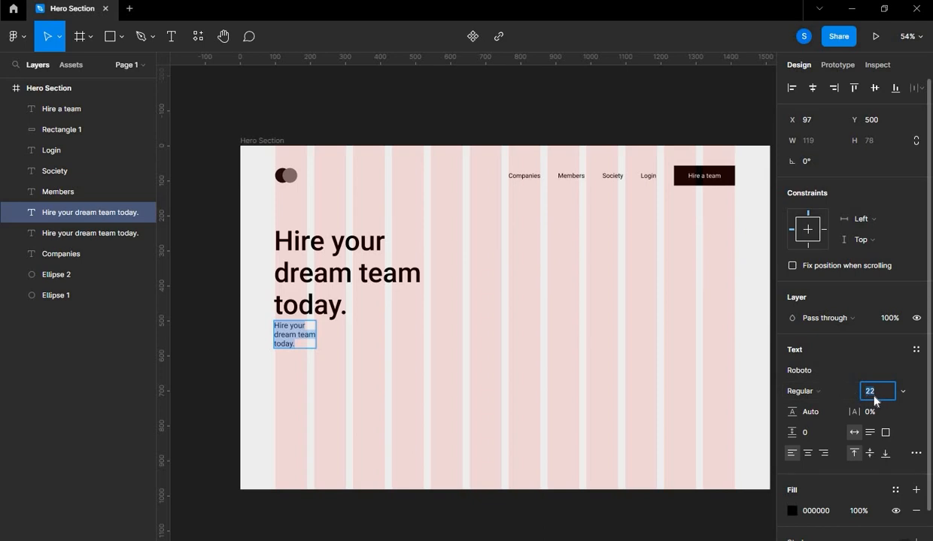
{"action": "key", "text": "Up"}
{"action": "key", "text": "Up"}
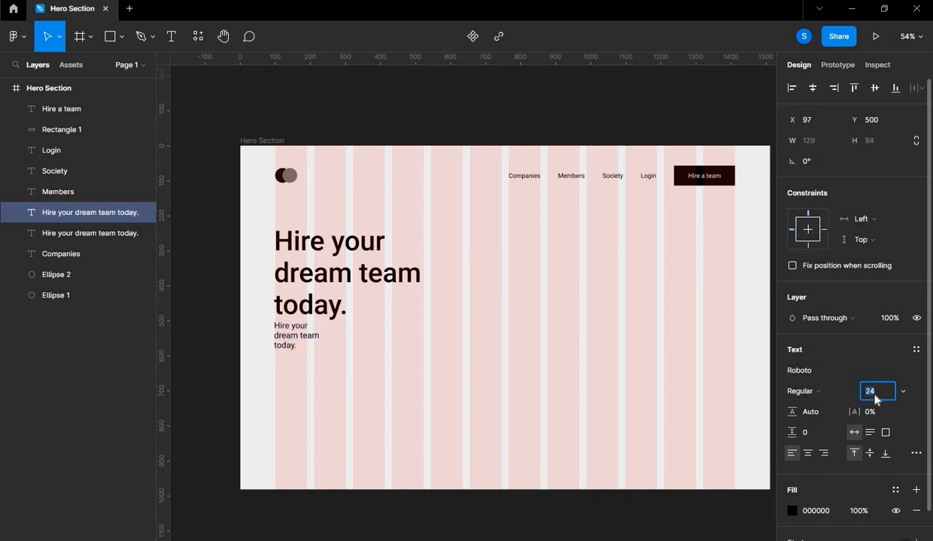
{"action": "left_click", "coordinate": [391, 124]}
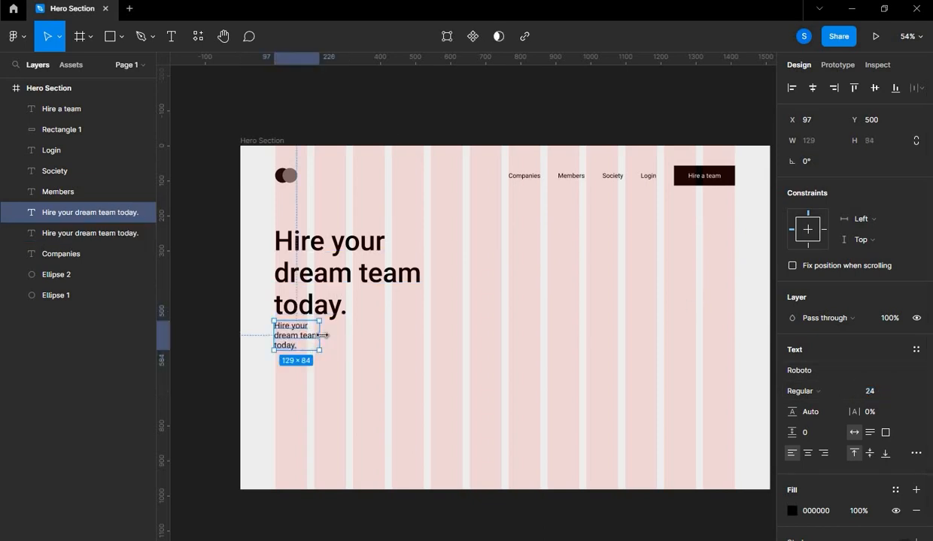
Replace the smaller text with "Teamrun is simply a great solution, quick to get started and find talent.", broken onto a second line after "quick to".
{"action": "left_click_drag", "start_coordinate": [322, 335], "coordinate": [454, 329]}
{"action": "key", "text": "ctrl+z"}
{"action": "double_click", "coordinate": [297, 337]}
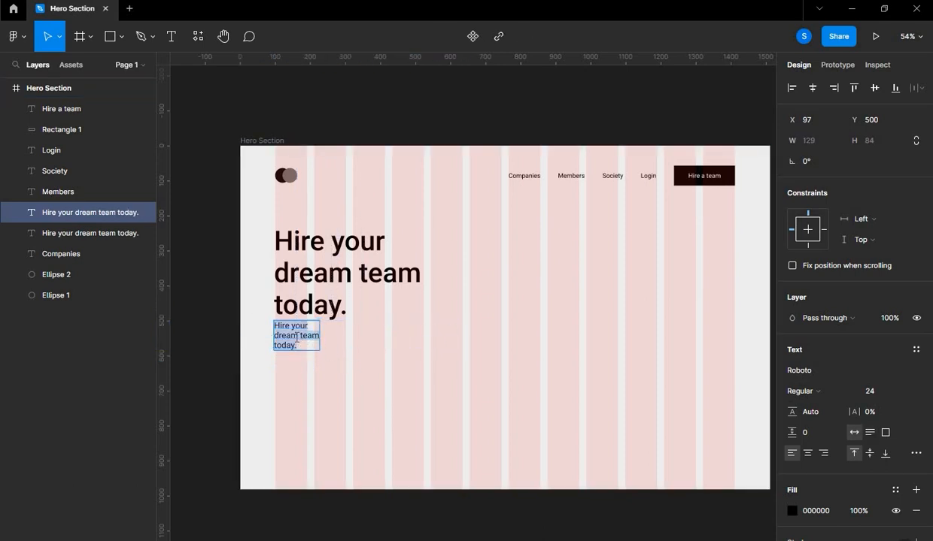
{"action": "type", "text": "Teamrun"}
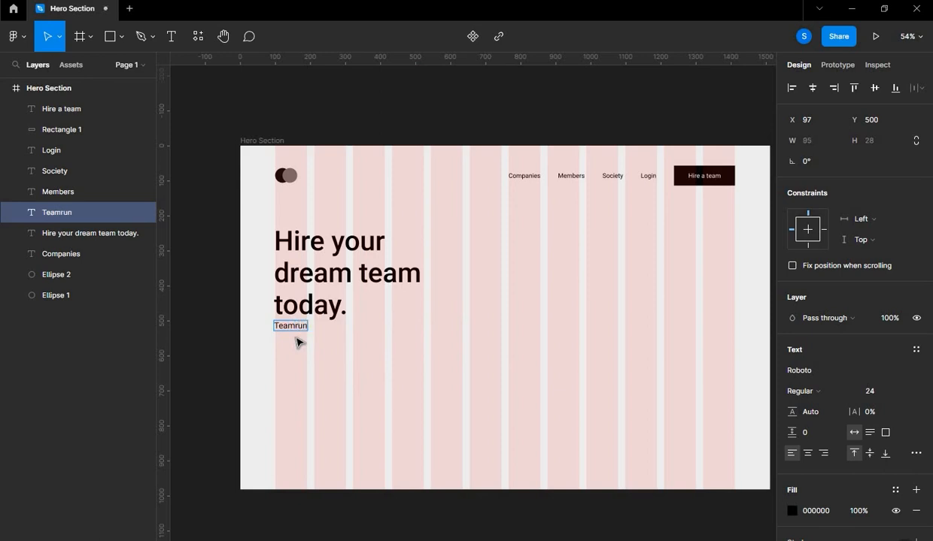
{"action": "type", "text": " is simp"}
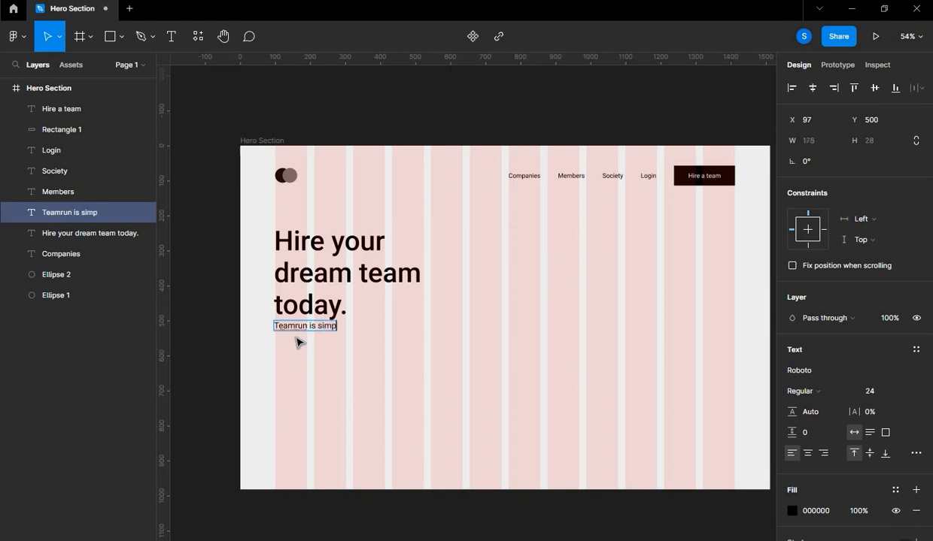
{"action": "type", "text": "ly a great solution, quick to"}
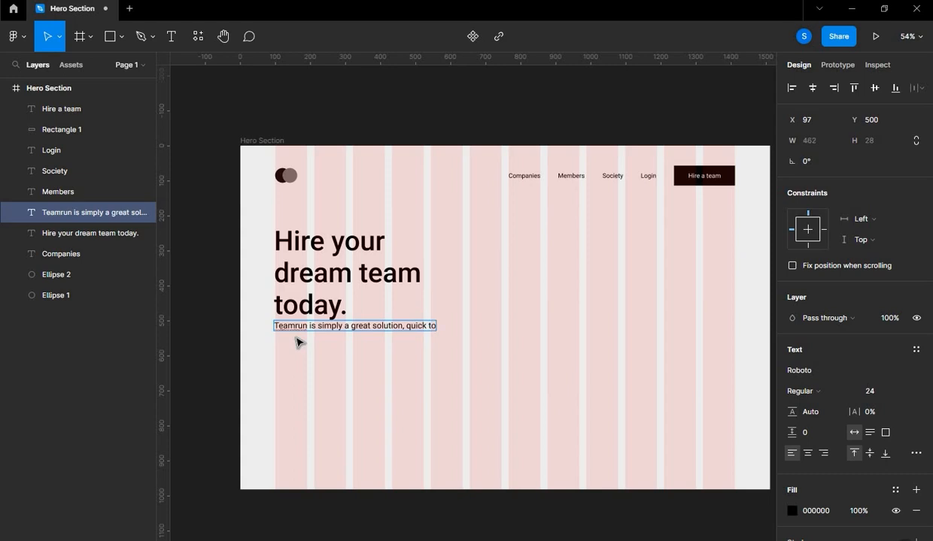
{"action": "type", "text": "get started and find talent."}
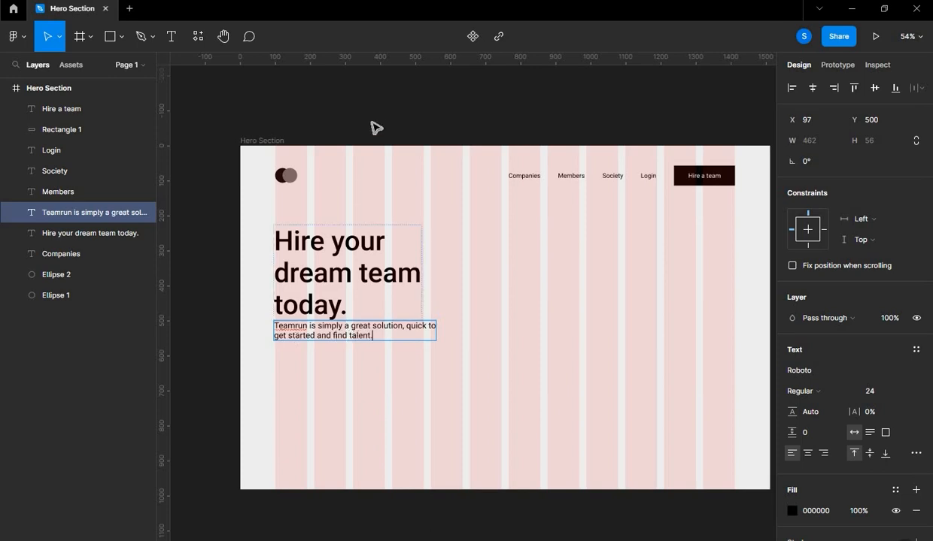
{"action": "key", "text": "Escape"}
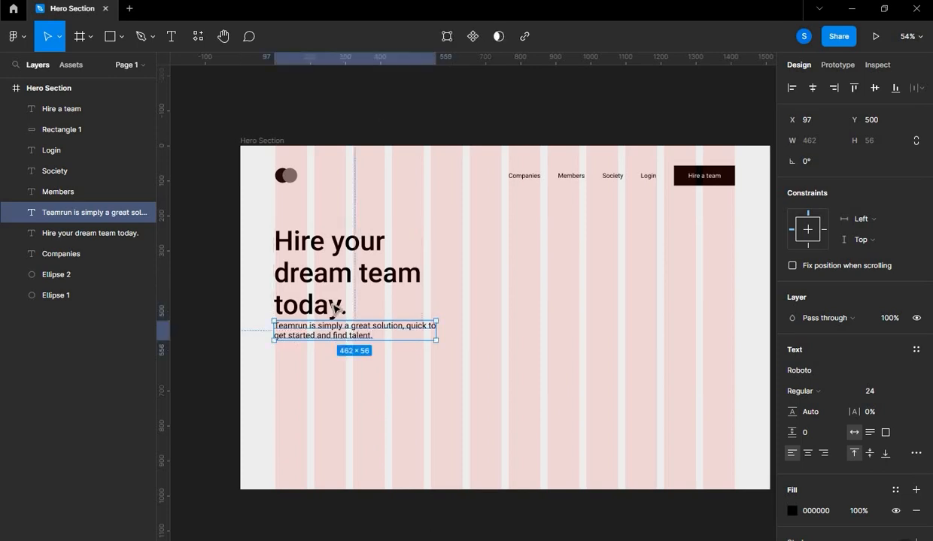
Move the supporting text down to X 100, Y 540, in line with the first column's edge.
{"action": "left_click_drag", "start_coordinate": [329, 329], "coordinate": [330, 338]}
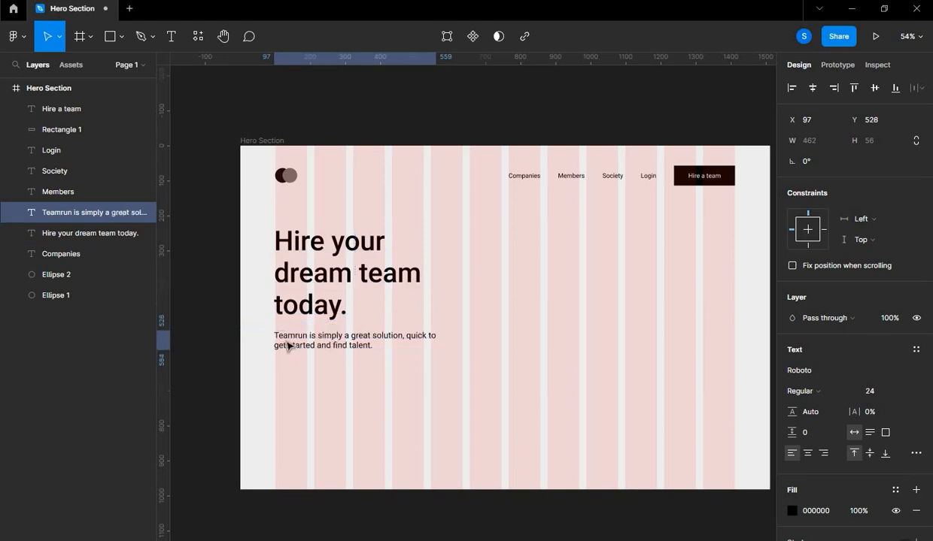
{"action": "scroll", "coordinate": [279, 319], "scroll_direction": "up", "scroll_amount": 5}
{"action": "left_click_drag", "start_coordinate": [319, 376], "coordinate": [377, 388]}
{"action": "scroll", "coordinate": [376, 388], "scroll_direction": "down", "scroll_amount": 5}
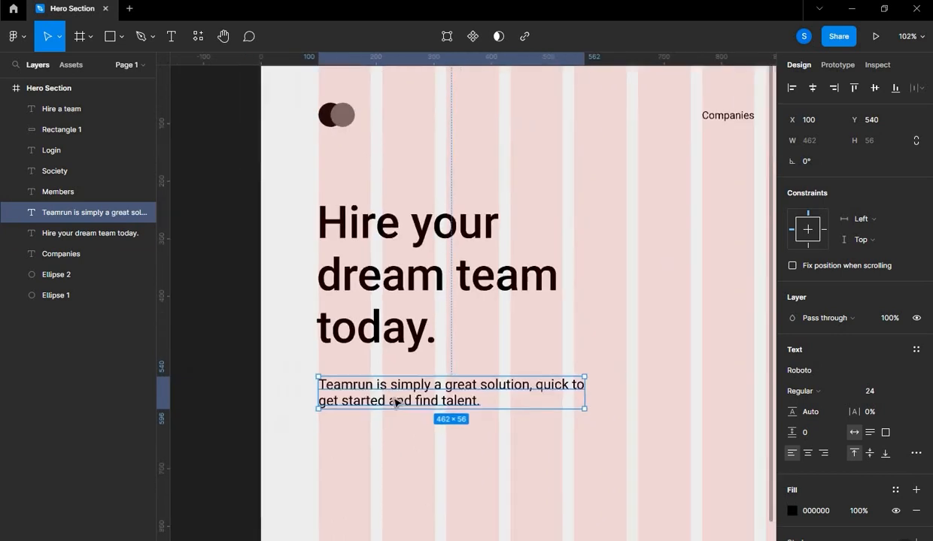
{"action": "scroll", "coordinate": [416, 410], "scroll_direction": "up", "scroll_amount": 1}
{"action": "scroll", "coordinate": [412, 407], "scroll_direction": "down", "scroll_amount": 2}
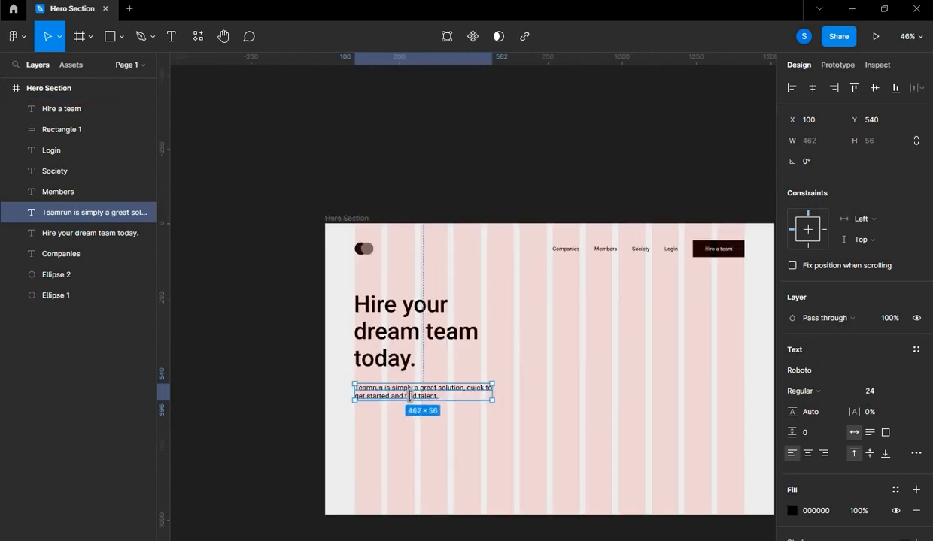
{"action": "scroll", "coordinate": [408, 169], "scroll_direction": "right", "scroll_amount": 2}
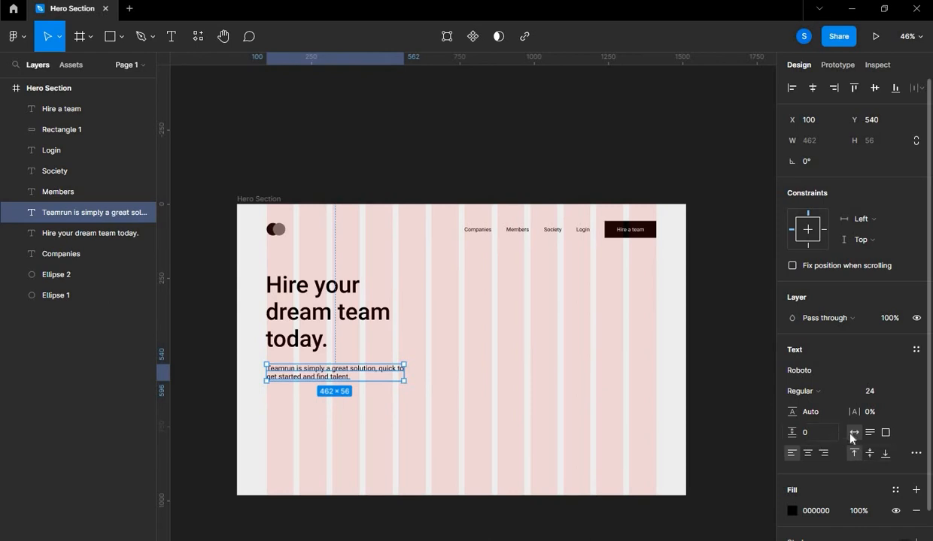
Give the supporting text a paragraph spacing of 5, auto height resizing and a line height of 28.
{"action": "left_click", "coordinate": [805, 432]}
{"action": "type", "text": "5"}
{"action": "key", "text": "Return"}
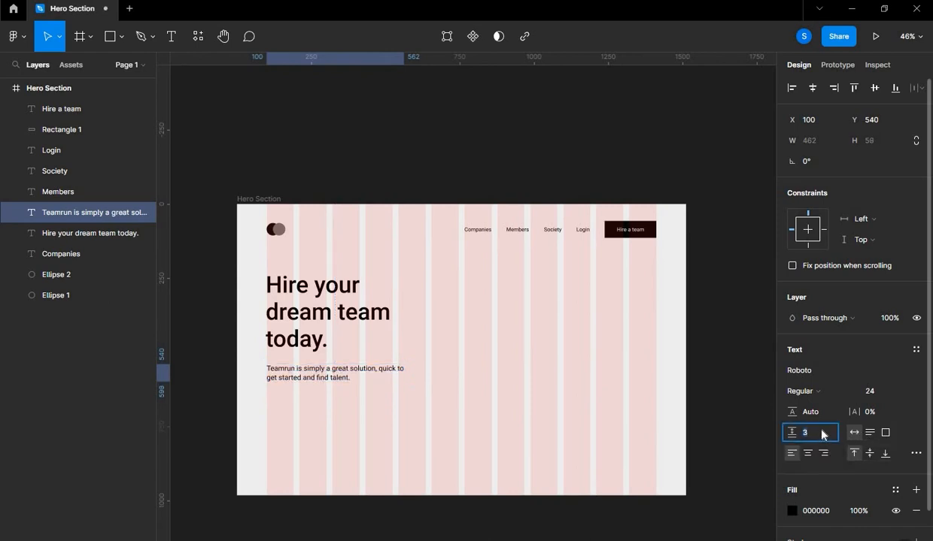
{"action": "left_click", "coordinate": [858, 432]}
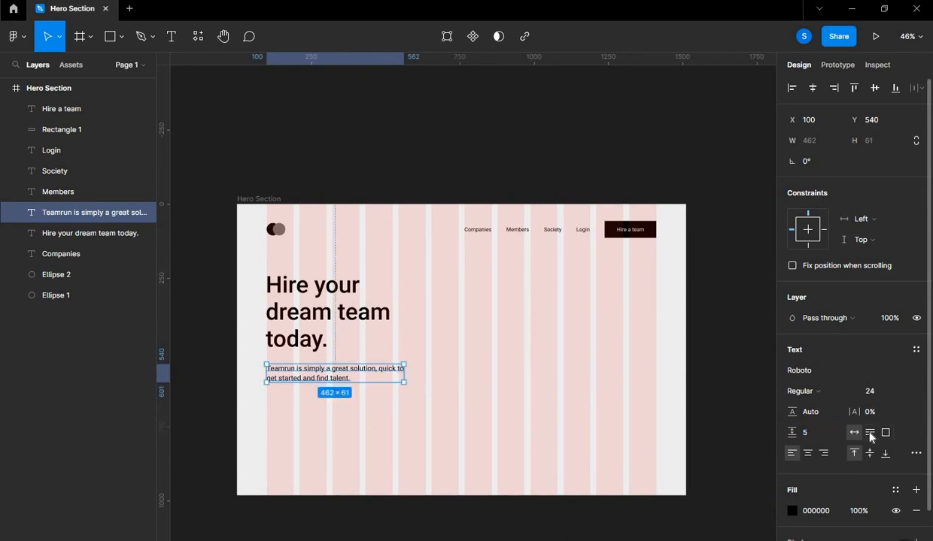
{"action": "left_click", "coordinate": [869, 433]}
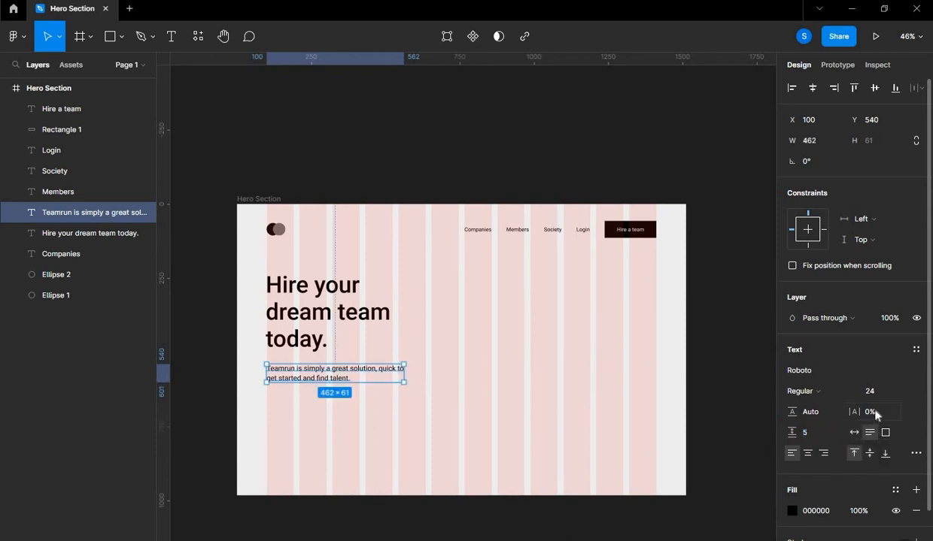
{"action": "left_click", "coordinate": [873, 413]}
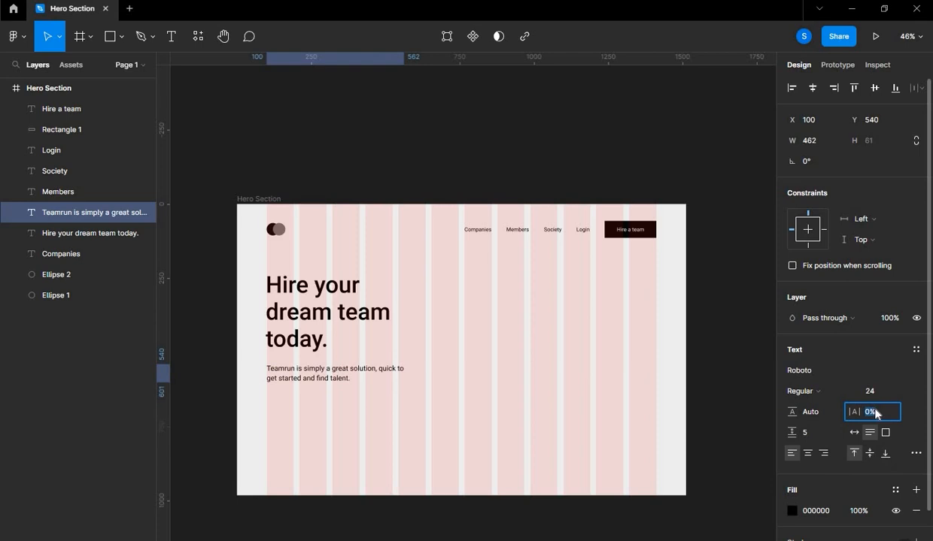
{"action": "left_click", "coordinate": [820, 415]}
{"action": "type", "text": "28"}
{"action": "key", "text": "Return"}
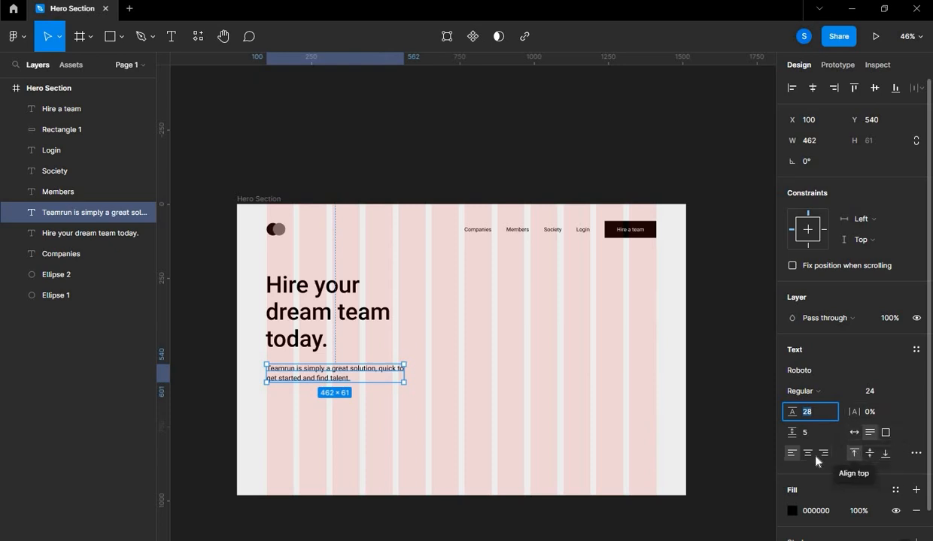
{"action": "left_click", "coordinate": [362, 393]}
Increase the supporting text's font size to 27 and resize its box to about 535 × 40 so it wraps onto two lines.
{"action": "left_click", "coordinate": [367, 369]}
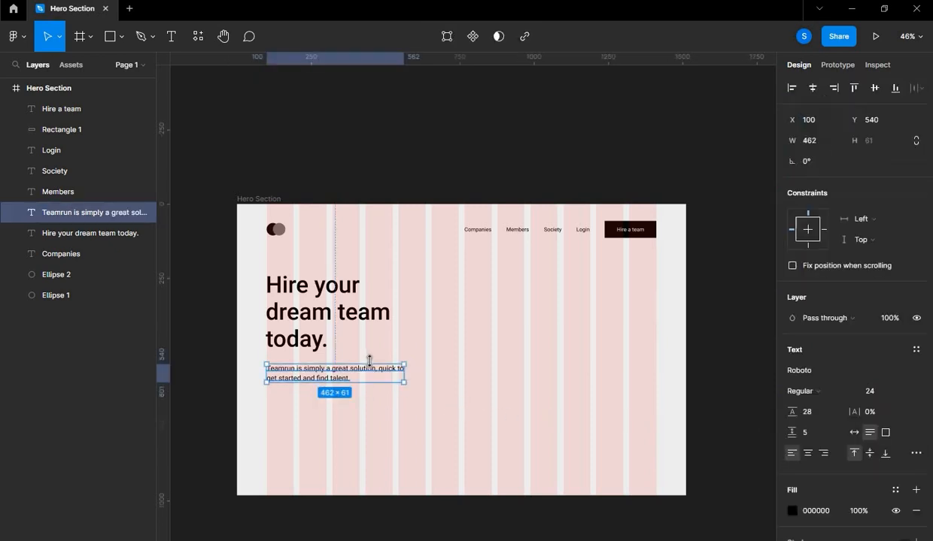
{"action": "left_click", "coordinate": [875, 391]}
{"action": "key", "text": "Up"}
{"action": "key", "text": "Up"}
{"action": "key", "text": "Up"}
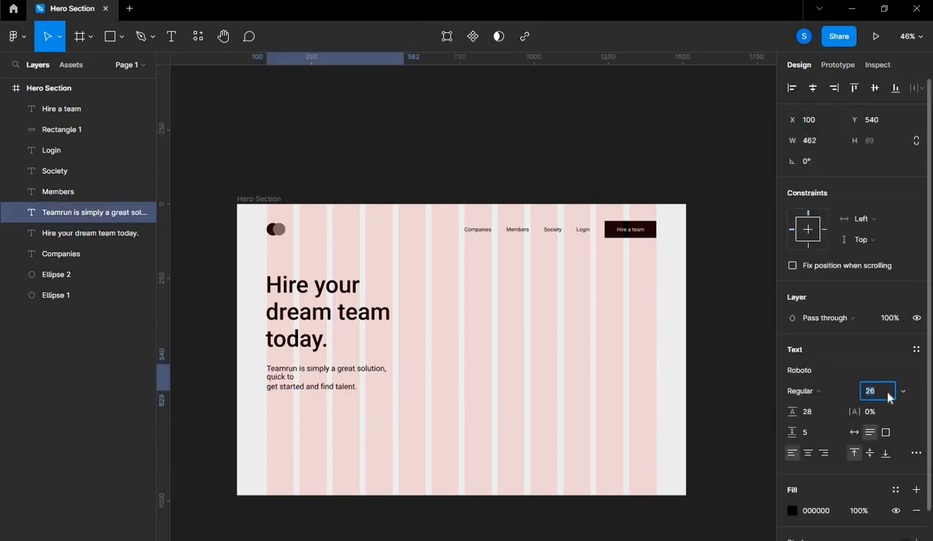
{"action": "left_click_drag", "start_coordinate": [406, 382], "coordinate": [431, 382]}
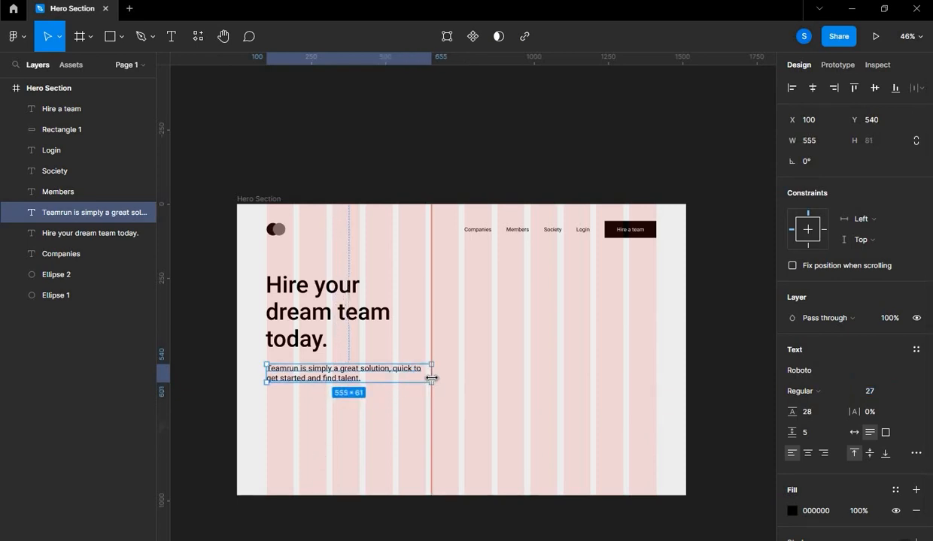
{"action": "left_click_drag", "start_coordinate": [429, 378], "coordinate": [424, 375]}
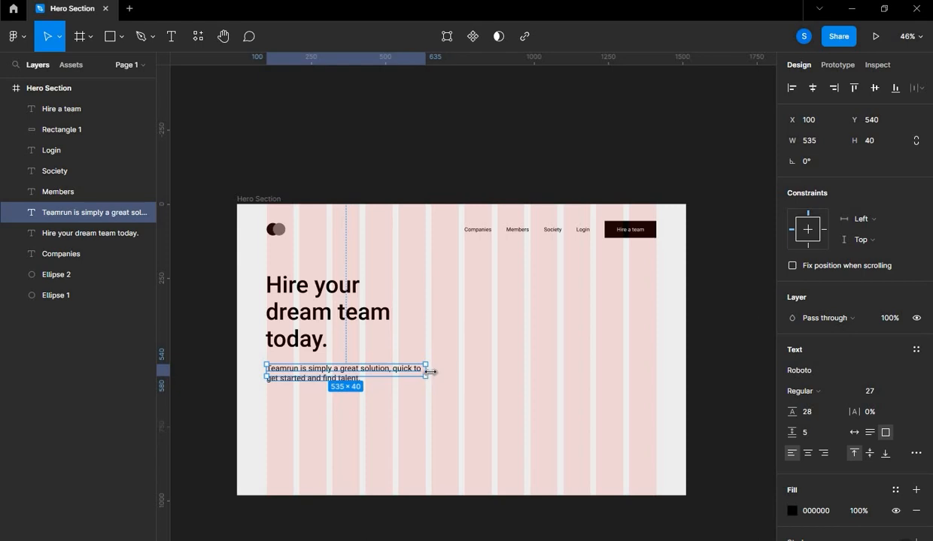
{"action": "left_click", "coordinate": [268, 135]}
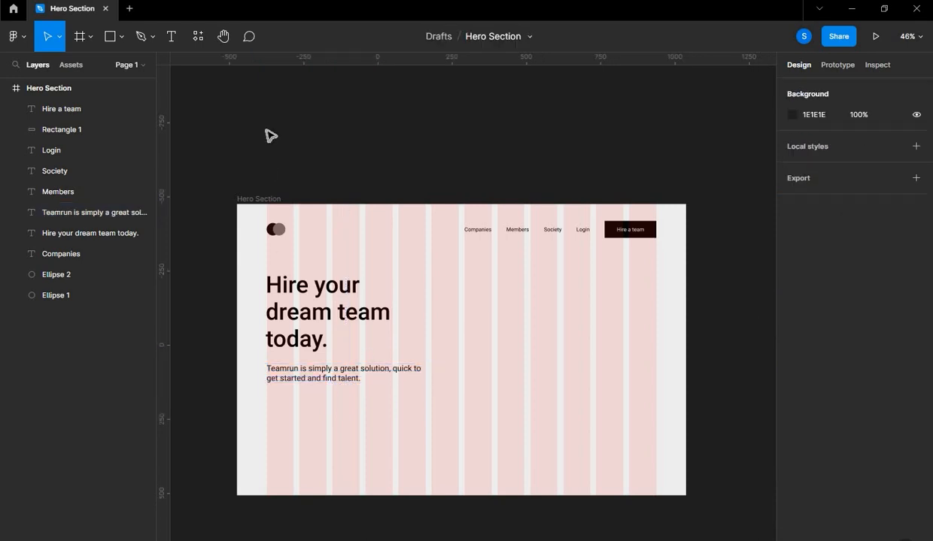
Duplicate the navigation's "Hire a team" label and rectangle together beneath the supporting text, aligned with the first column.
{"action": "left_click", "coordinate": [636, 228]}
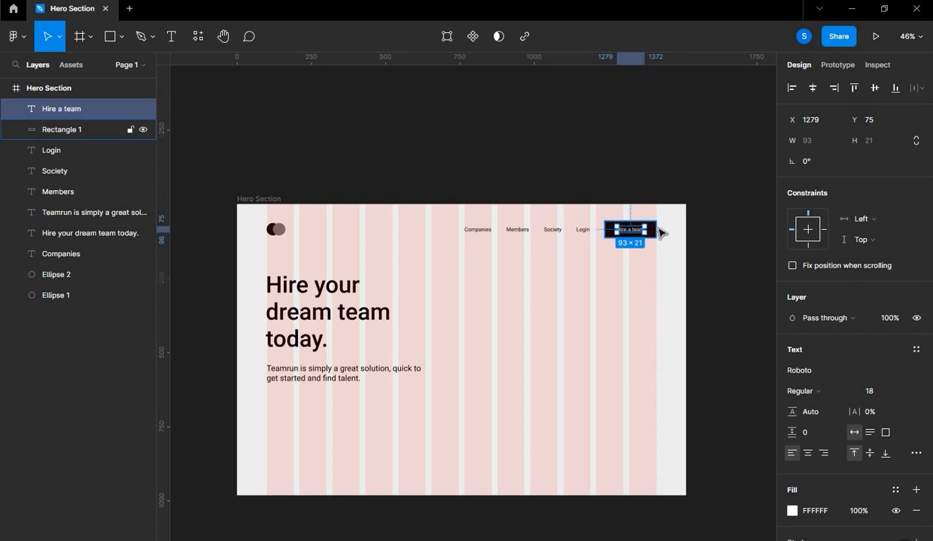
{"action": "left_click", "coordinate": [651, 231], "text": "shift"}
{"action": "left_click_drag", "start_coordinate": [638, 231], "coordinate": [305, 416]}
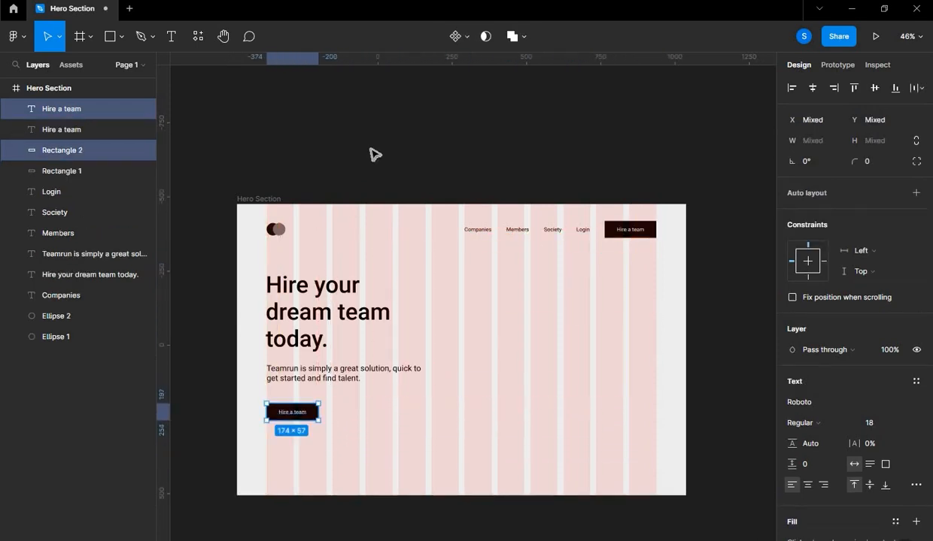
{"action": "left_click", "coordinate": [375, 154]}
Move the copied button's label and rectangle up together to leave a 40 gap below the supporting text.
{"action": "left_click", "coordinate": [293, 414]}
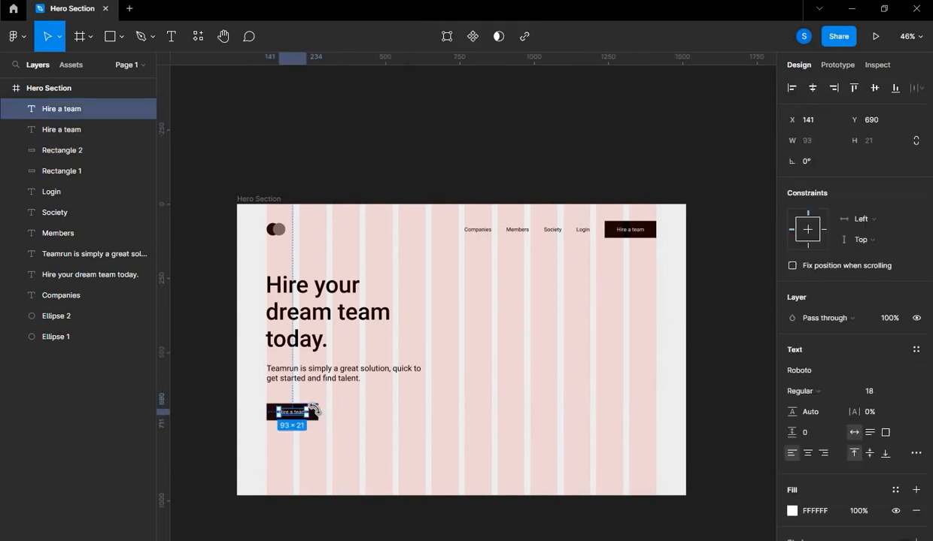
{"action": "left_click", "coordinate": [316, 411], "text": "shift"}
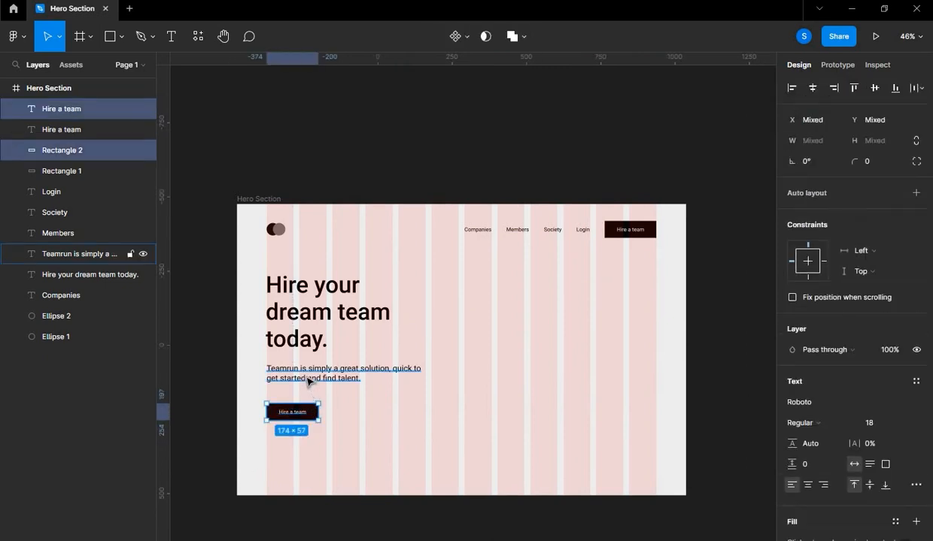
{"action": "key", "text": "alt"}
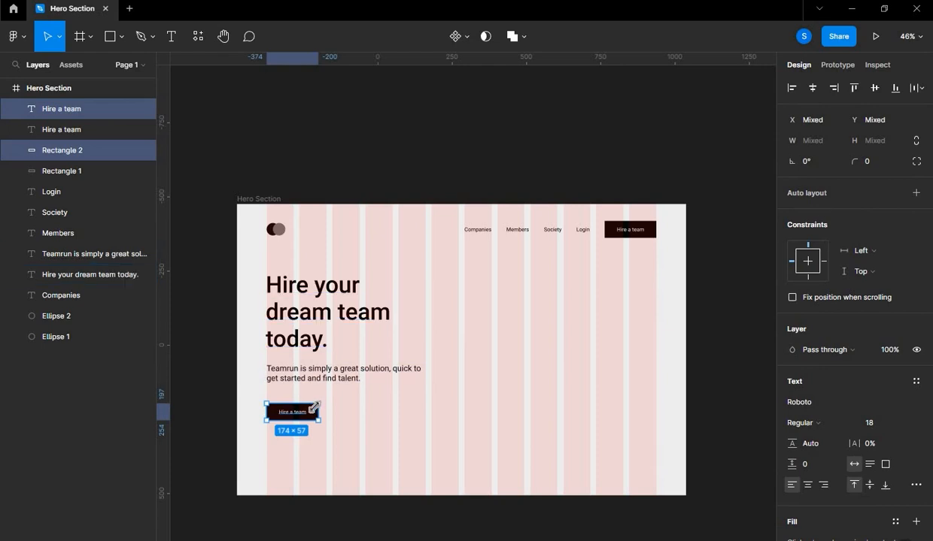
{"action": "left_click_drag", "start_coordinate": [296, 410], "coordinate": [297, 400]}
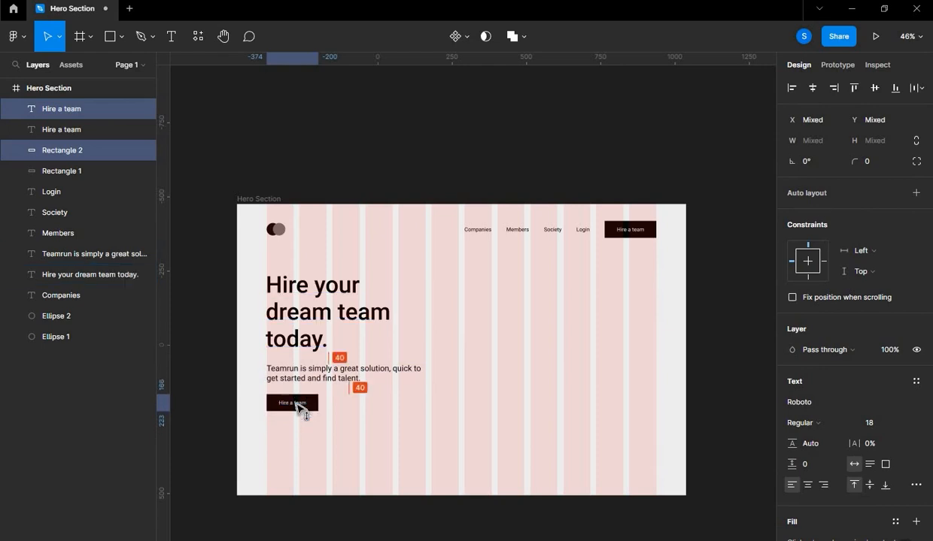
{"action": "left_click", "coordinate": [360, 177]}
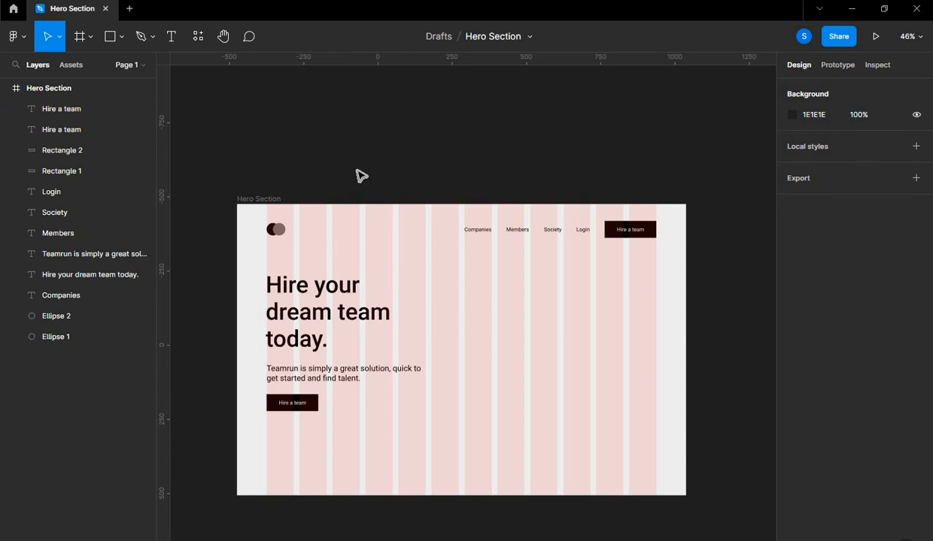
Widen the lower button's rectangle to 202 and change its label to "Access Talent".
{"action": "scroll", "coordinate": [306, 380], "scroll_direction": "up", "scroll_amount": 5}
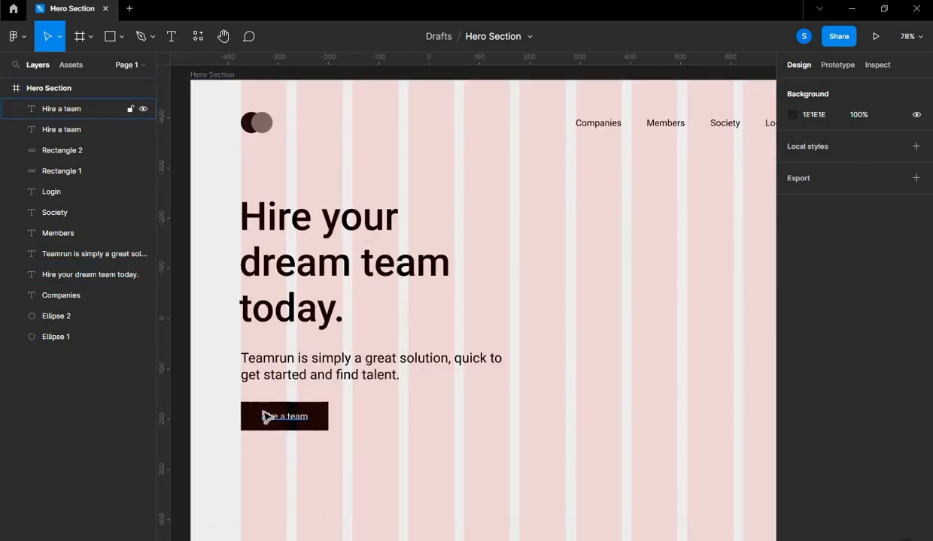
{"action": "left_click", "coordinate": [320, 422]}
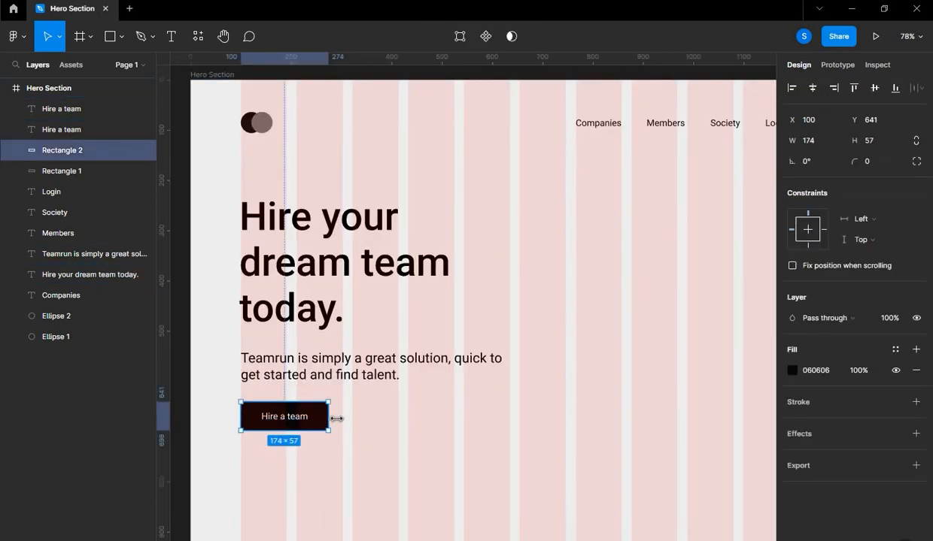
{"action": "left_click_drag", "start_coordinate": [336, 419], "coordinate": [344, 421]}
{"action": "double_click", "coordinate": [285, 418]}
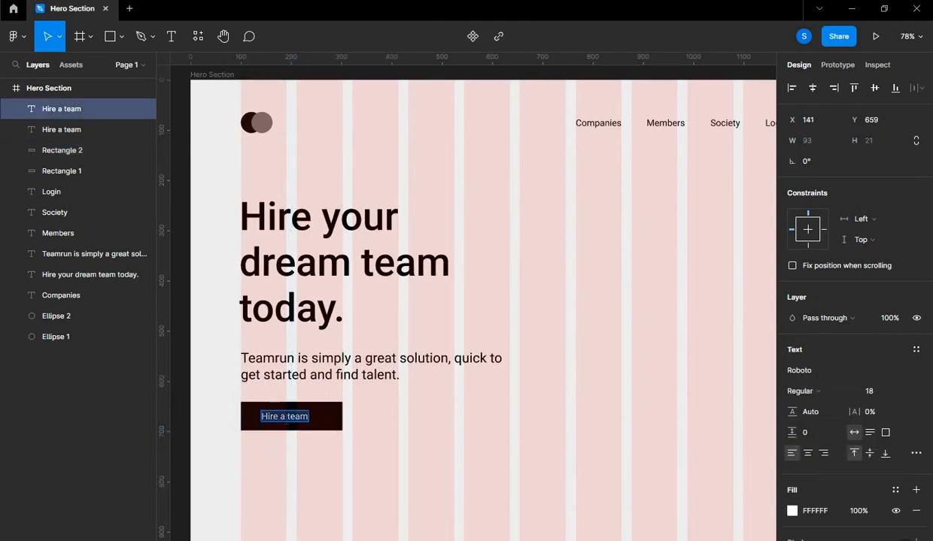
{"action": "type", "text": "Ac"}
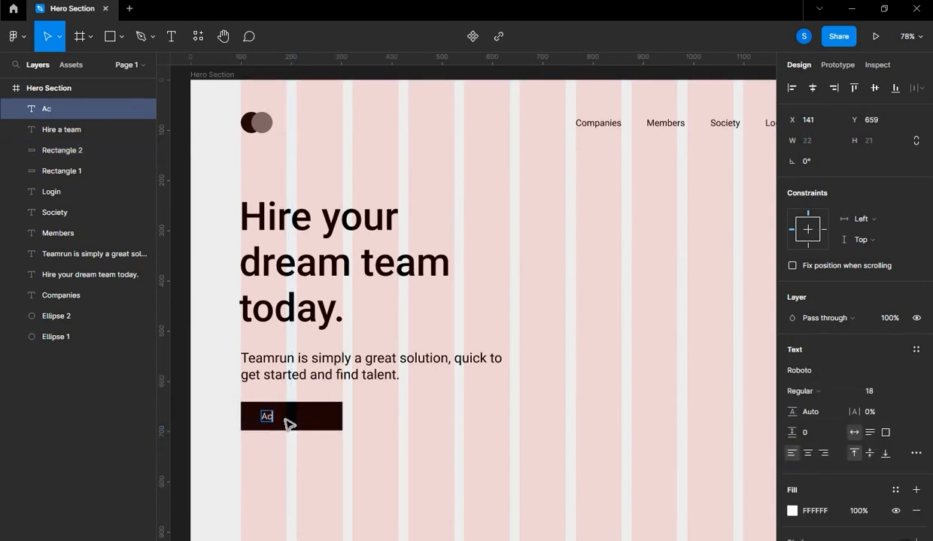
{"action": "type", "text": "cess Talent"}
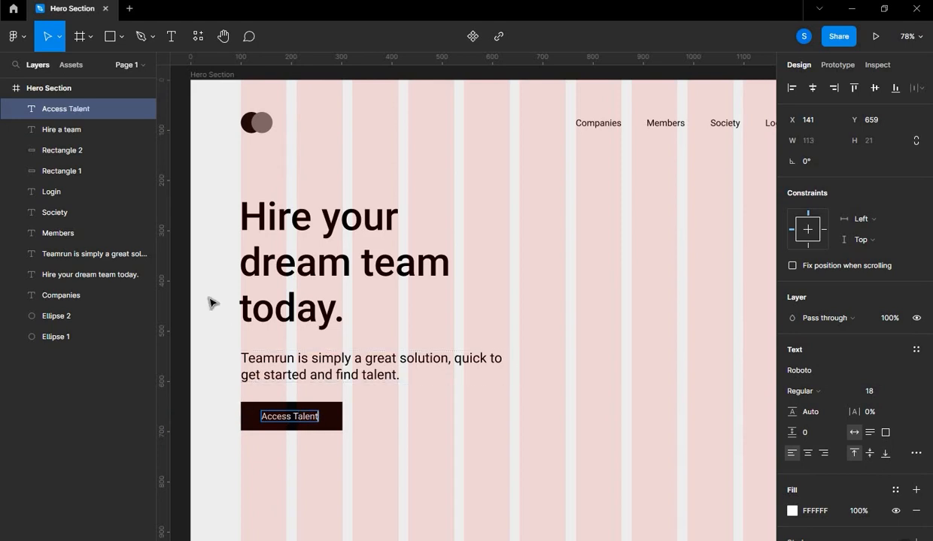
{"action": "key", "text": "Escape"}
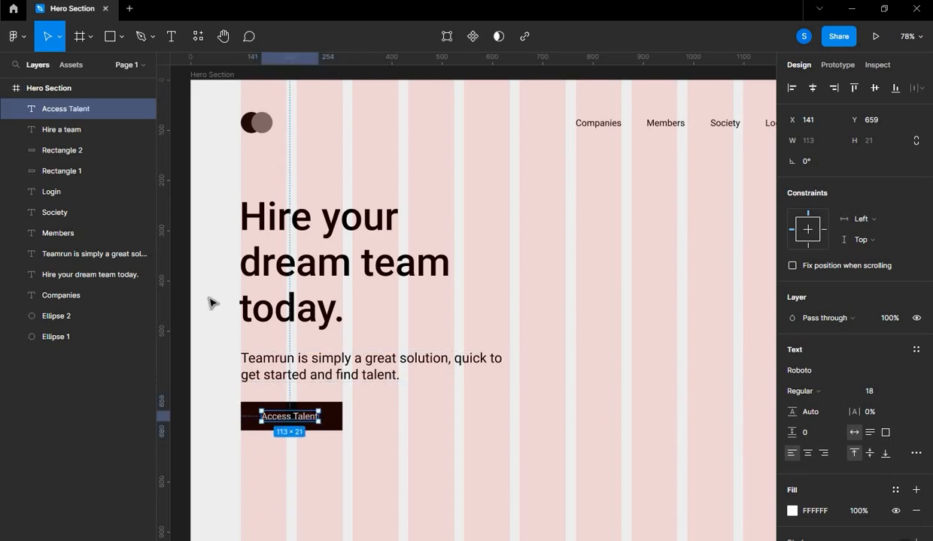
Widen the Access Talent button's rectangle to 222 to make room beside the label.
{"action": "left_click", "coordinate": [336, 420]}
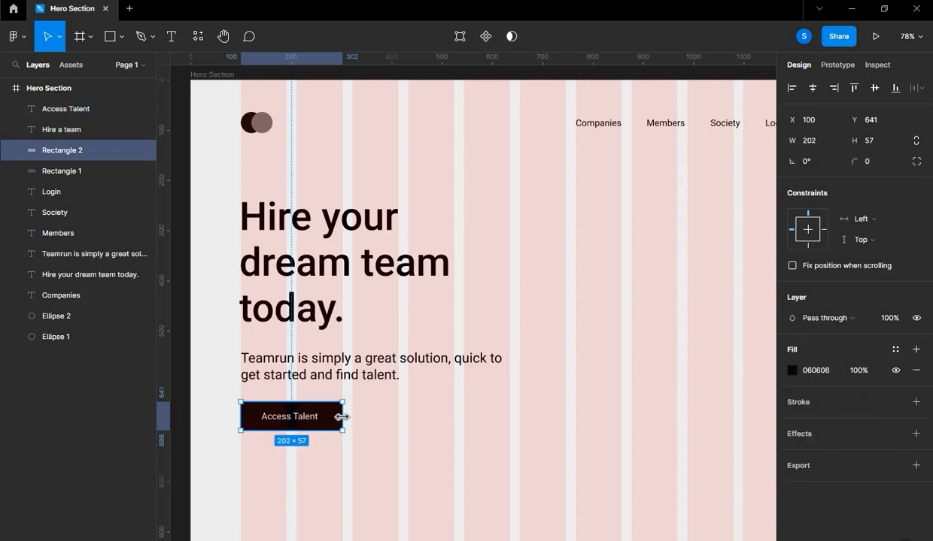
{"action": "left_click_drag", "start_coordinate": [342, 419], "coordinate": [351, 418]}
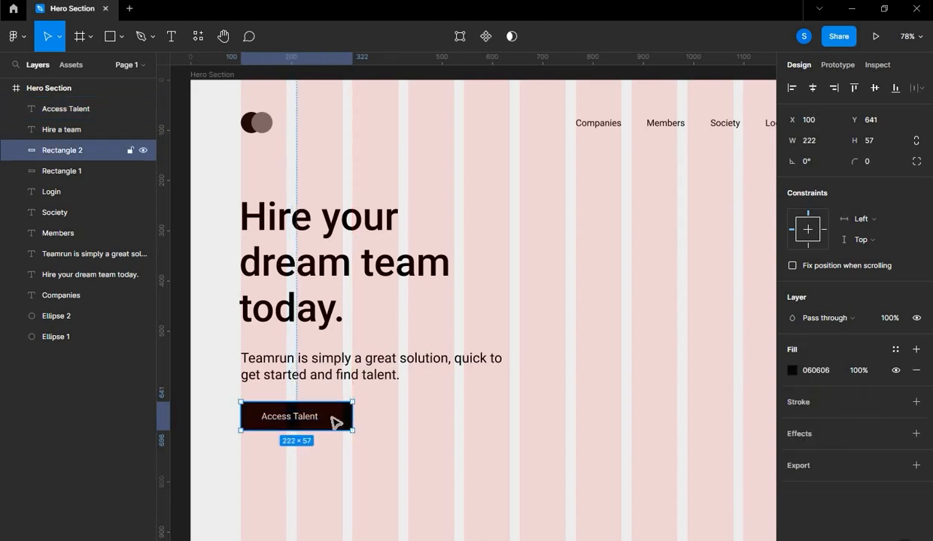
{"action": "scroll", "coordinate": [380, 414], "scroll_direction": "down", "scroll_amount": 3}
{"action": "scroll", "coordinate": [326, 433], "scroll_direction": "up", "scroll_amount": 3}
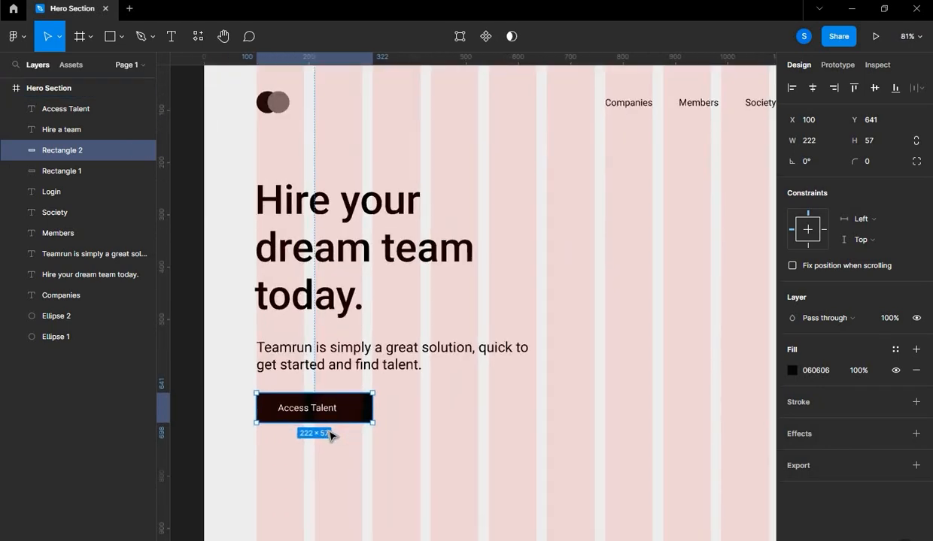
Search the Iconsax plugin for "arrow", insert the linear arrowright3 icon beside the Access Talent button and close the plugin.
{"action": "left_click", "coordinate": [18, 36]}
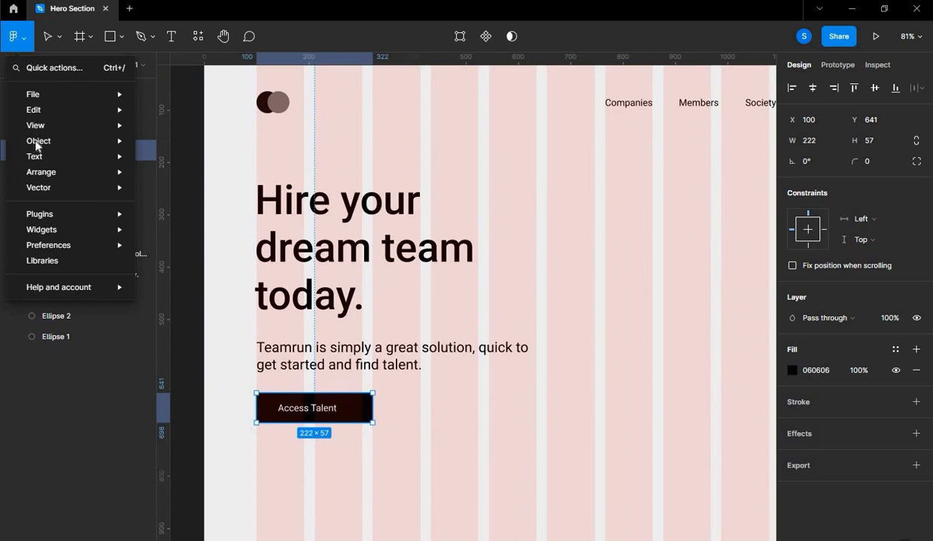
{"action": "mouse_move", "coordinate": [61, 211]}
{"action": "left_click", "coordinate": [216, 233]}
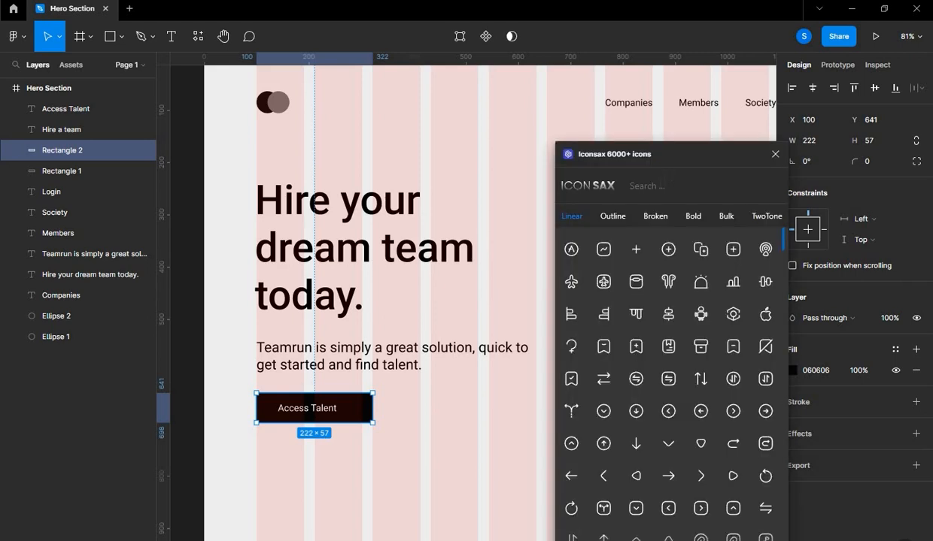
{"action": "type", "text": "arrow"}
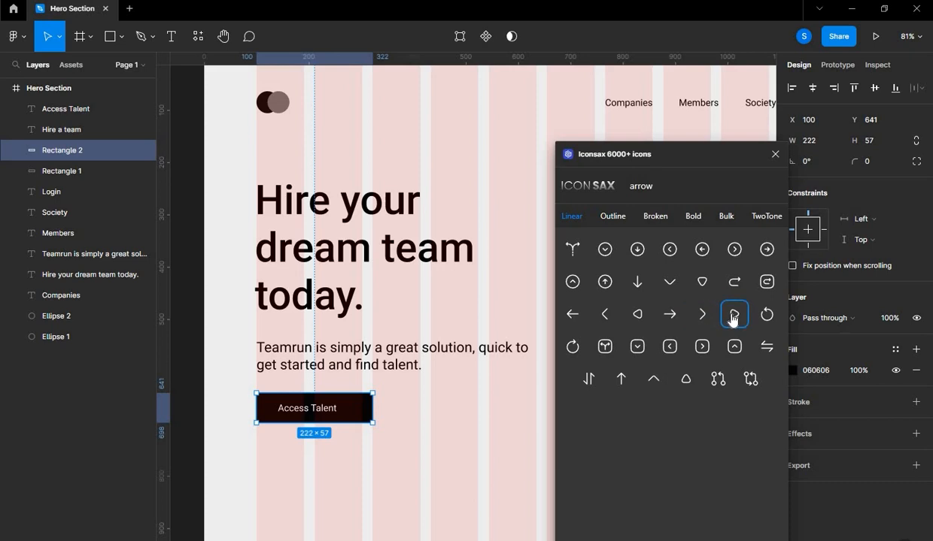
{"action": "left_click_drag", "start_coordinate": [733, 320], "coordinate": [442, 430]}
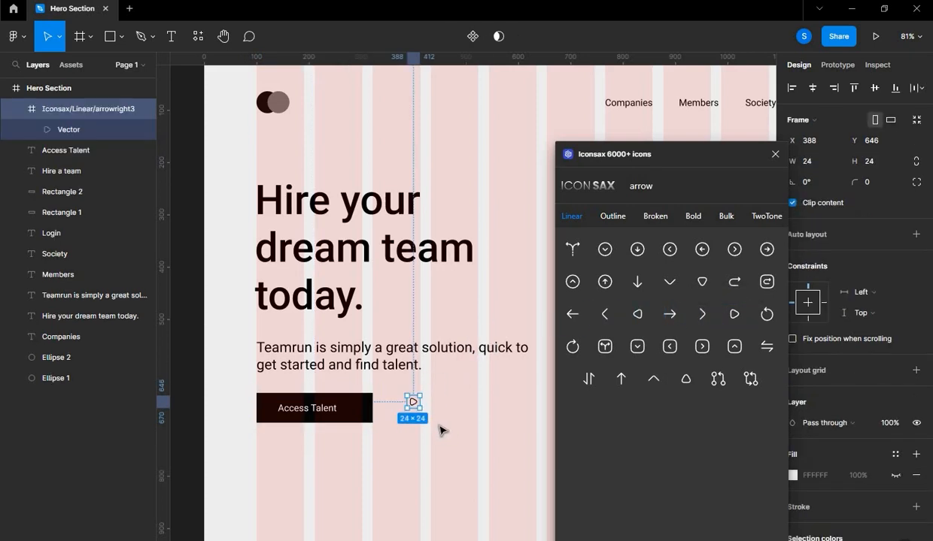
{"action": "left_click_drag", "start_coordinate": [413, 401], "coordinate": [443, 425]}
{"action": "left_click", "coordinate": [448, 435]}
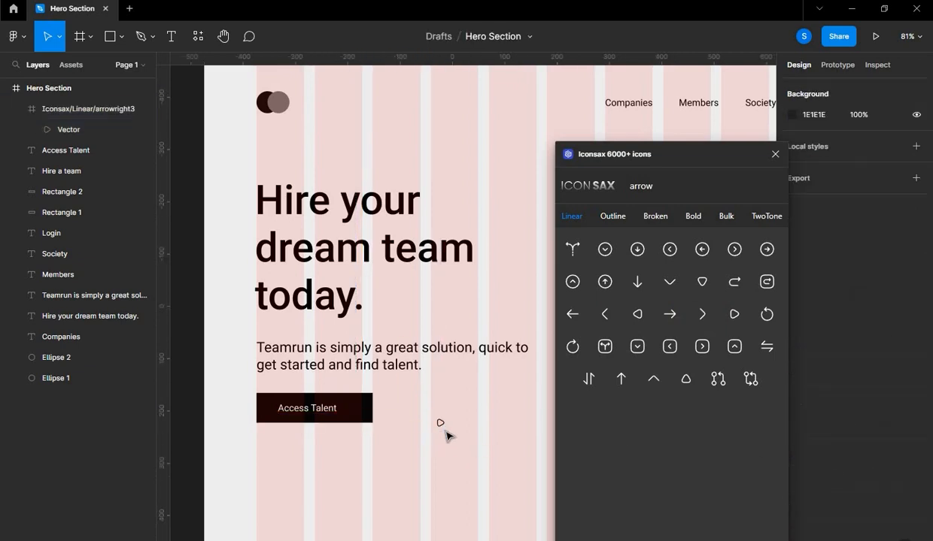
{"action": "left_click", "coordinate": [774, 154]}
Move the arrow icon into the button after the label, vertically centred on the rectangle, and colour it white FFFFFF.
{"action": "left_click", "coordinate": [440, 423]}
{"action": "scroll", "coordinate": [827, 451], "scroll_direction": "down", "scroll_amount": 3}
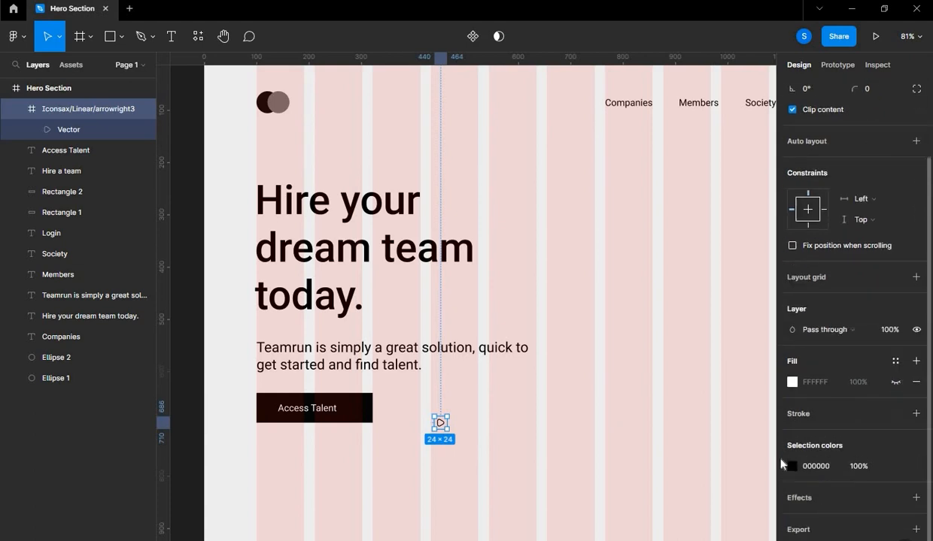
{"action": "left_click", "coordinate": [789, 469]}
{"action": "left_click_drag", "start_coordinate": [731, 387], "coordinate": [786, 321]}
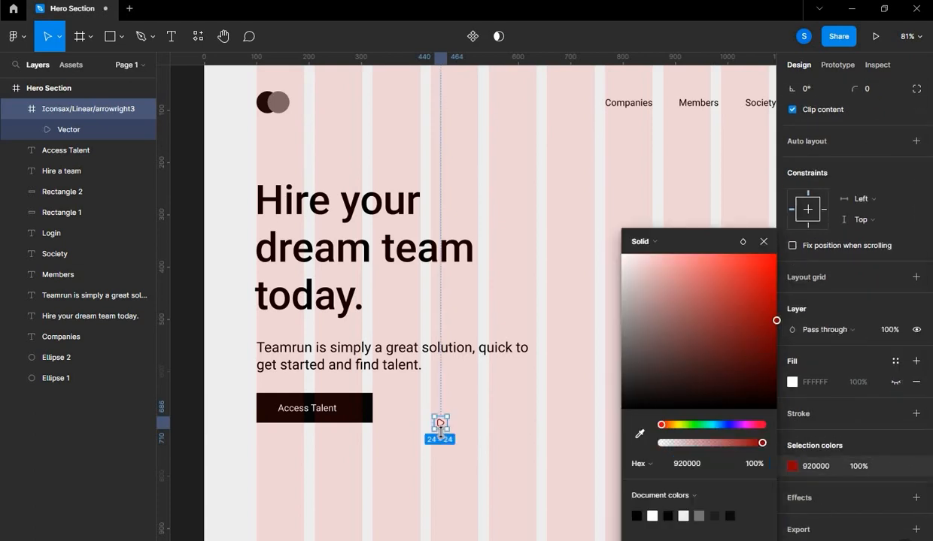
{"action": "left_click_drag", "start_coordinate": [443, 431], "coordinate": [353, 412]}
{"action": "scroll", "coordinate": [354, 413], "scroll_direction": "up", "scroll_amount": 5}
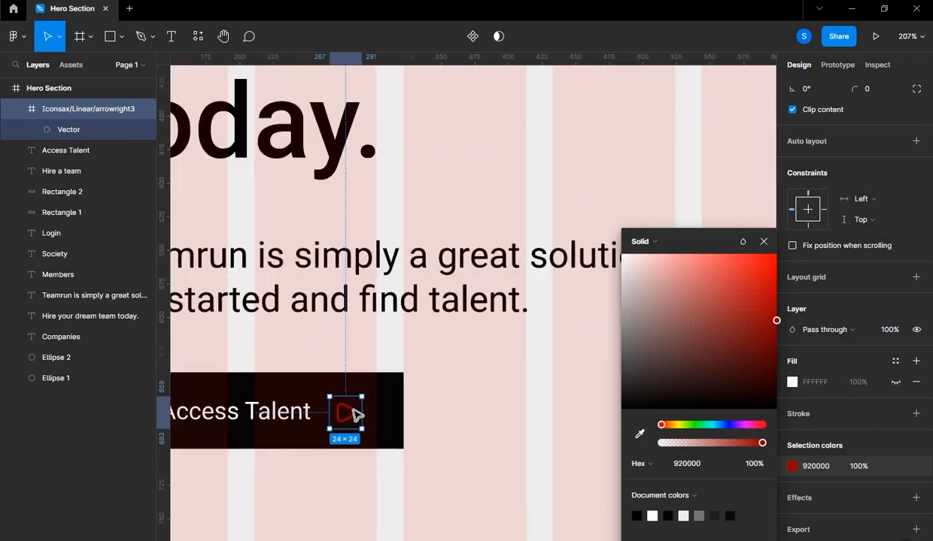
{"action": "left_click_drag", "start_coordinate": [352, 420], "coordinate": [356, 420]}
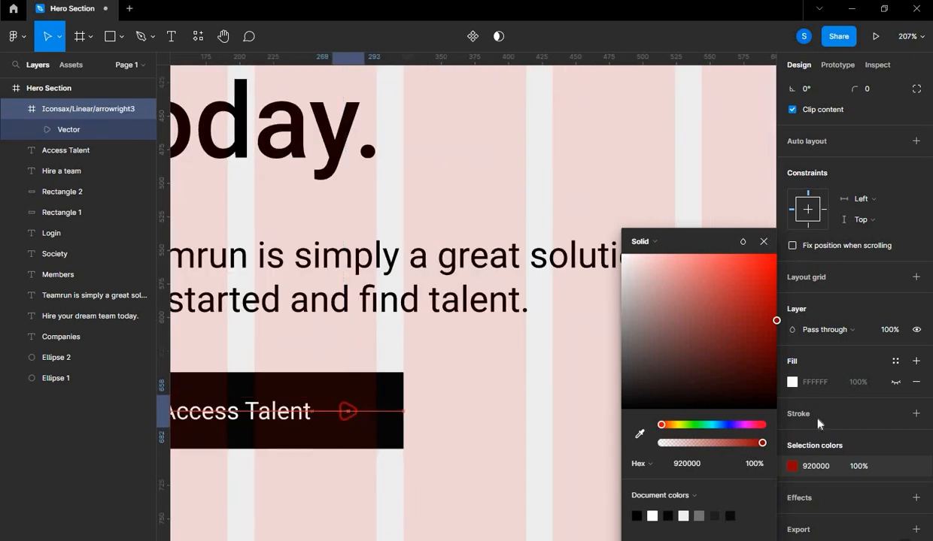
{"action": "left_click_drag", "start_coordinate": [665, 368], "coordinate": [574, 221]}
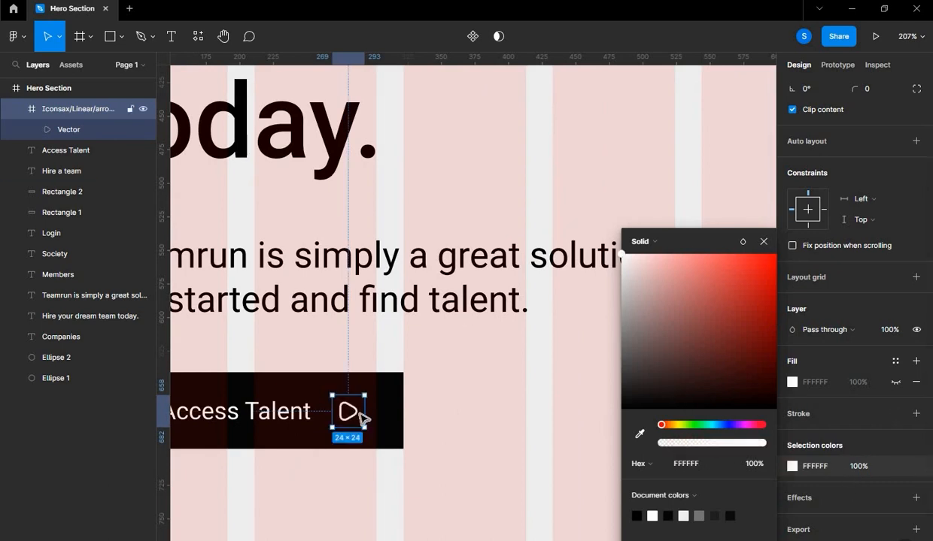
Enlarge the arrow icon to 28 × 28 and align it with the Access Talent label on their vertical centres.
{"action": "left_click_drag", "start_coordinate": [365, 428], "coordinate": [348, 416]}
{"action": "scroll", "coordinate": [346, 414], "scroll_direction": "down", "scroll_amount": 3}
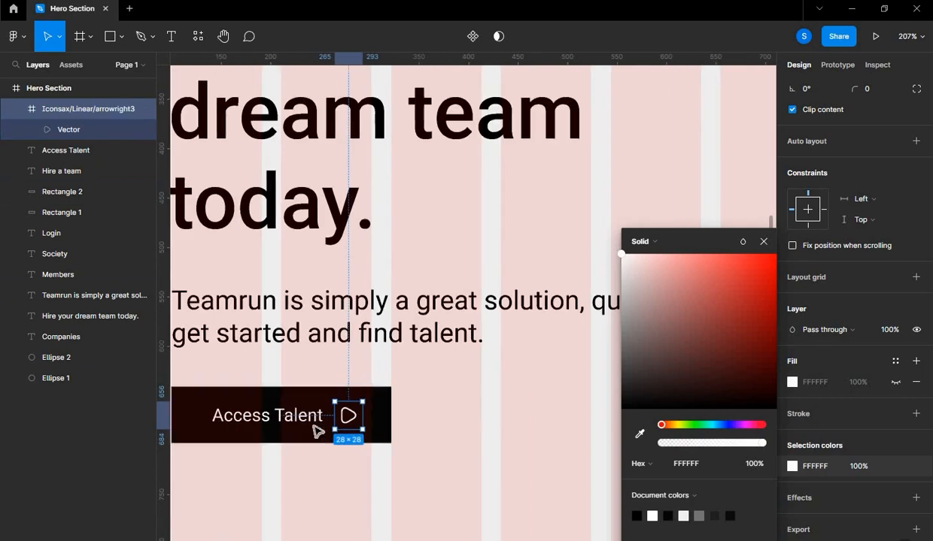
{"action": "left_click", "coordinate": [307, 420], "text": "shift"}
{"action": "scroll", "coordinate": [890, 239], "scroll_direction": "up", "scroll_amount": 1}
{"action": "scroll", "coordinate": [890, 239], "scroll_direction": "up", "scroll_amount": 1}
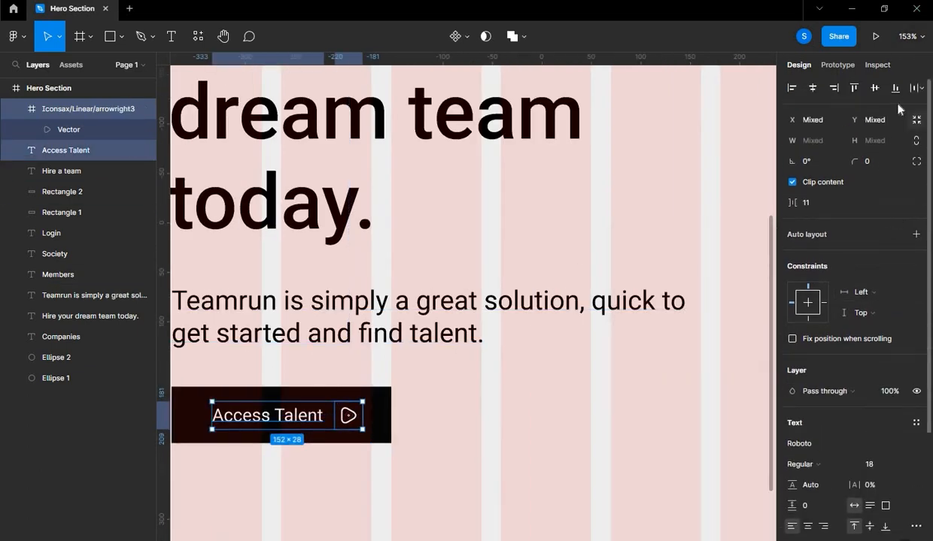
{"action": "left_click", "coordinate": [879, 90]}
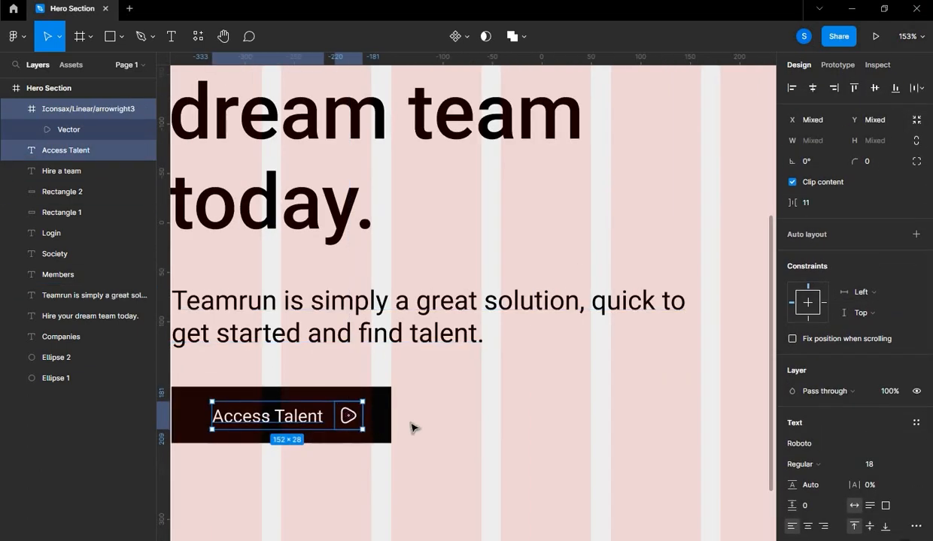
Group the Access Talent label with its arrow icon and centre the group within the button's rectangle.
{"action": "key", "text": "ctrl+g"}
{"action": "left_click", "coordinate": [385, 418], "text": "shift"}
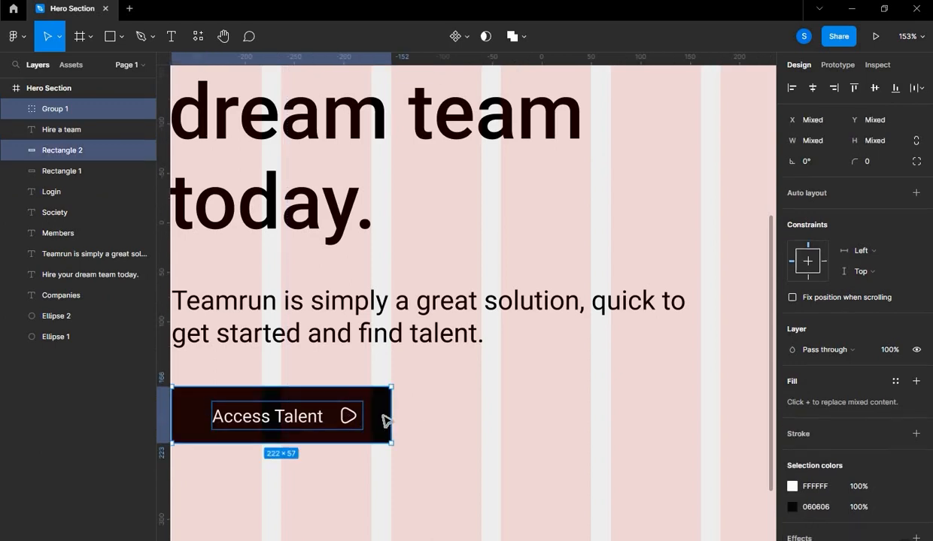
{"action": "left_click", "coordinate": [812, 88]}
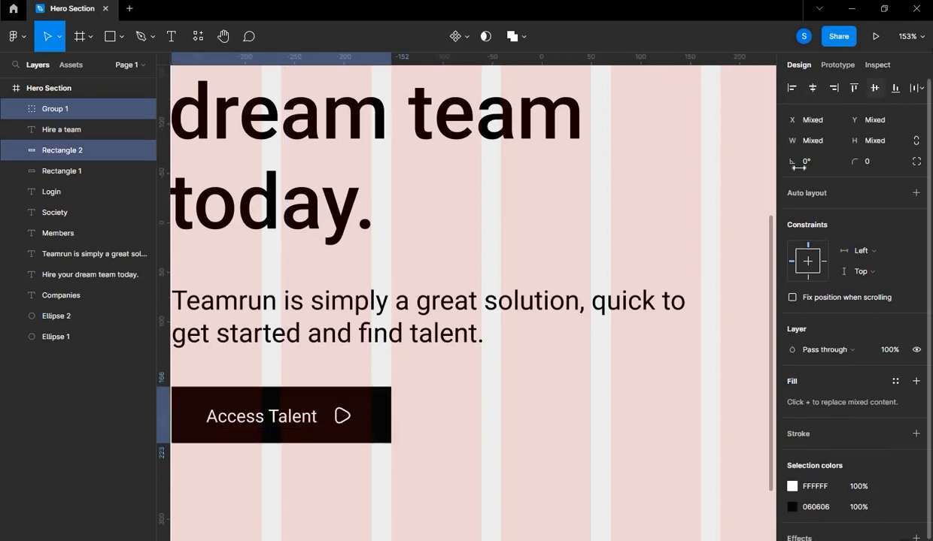
{"action": "left_click", "coordinate": [530, 407]}
{"action": "scroll", "coordinate": [504, 436], "scroll_direction": "down", "scroll_amount": 4}
{"action": "scroll", "coordinate": [396, 453], "scroll_direction": "up", "scroll_amount": 2}
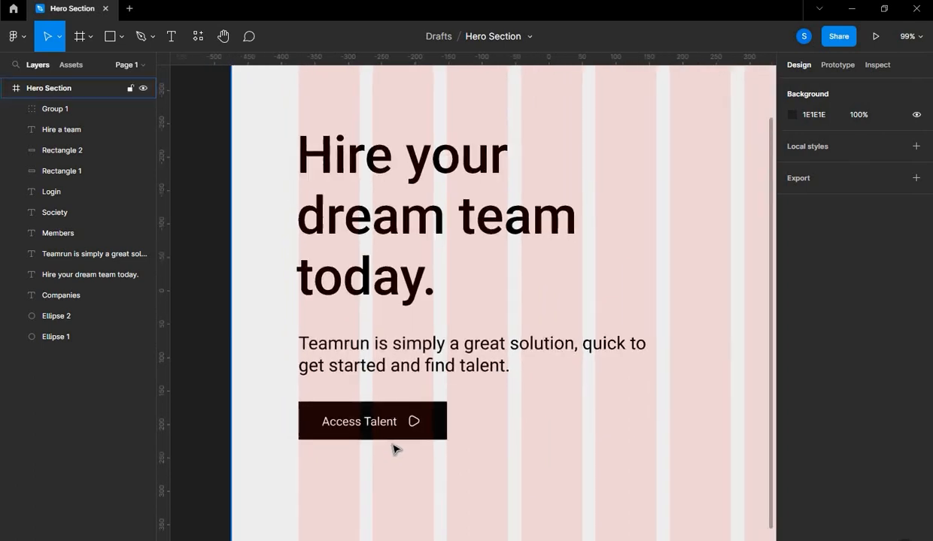
Duplicate the supporting text below the Access Talent button, keeping it aligned with the first column at about Y 830.
{"action": "scroll", "coordinate": [396, 450], "scroll_direction": "down", "scroll_amount": 3}
{"action": "left_click_drag", "start_coordinate": [526, 461], "coordinate": [451, 380]}
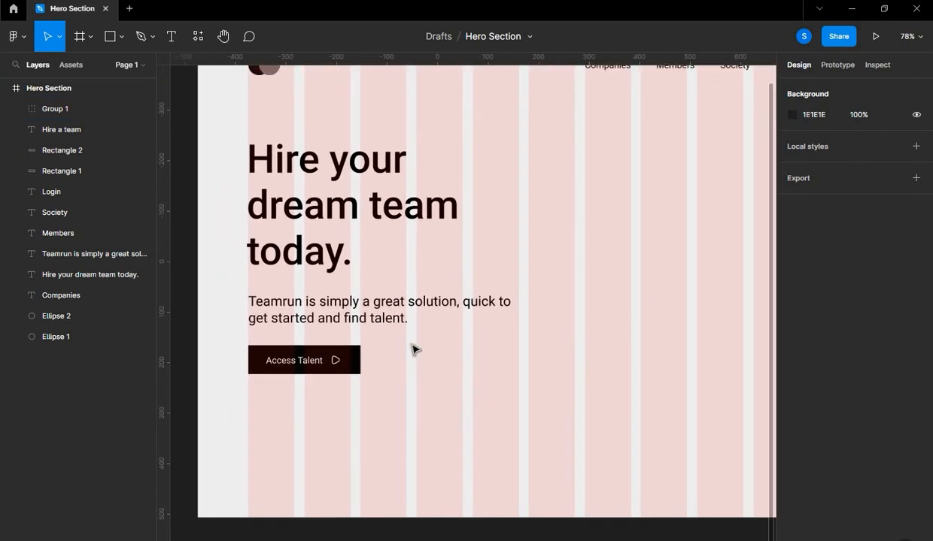
{"action": "left_click", "coordinate": [390, 322]}
{"action": "left_click_drag", "start_coordinate": [394, 316], "coordinate": [394, 456]}
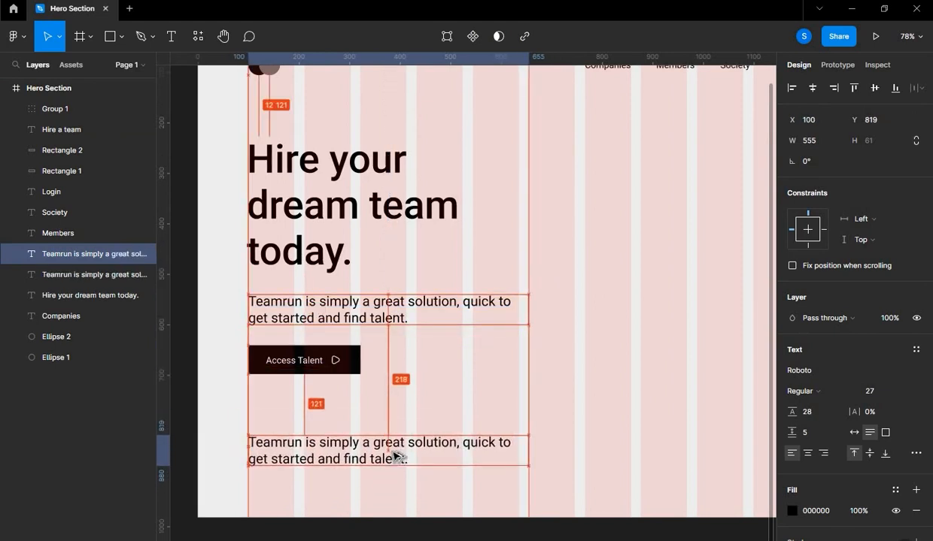
{"action": "left_click", "coordinate": [396, 427]}
{"action": "scroll", "coordinate": [398, 430], "scroll_direction": "down", "scroll_amount": 3}
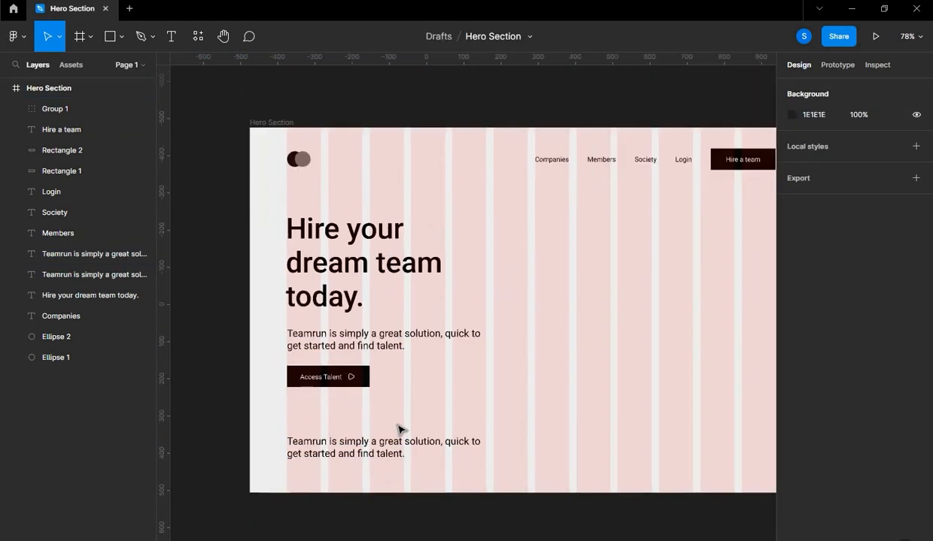
Check the navigation button's distances to the frame edges and move the copied supporting text down to Y 854.
{"action": "scroll", "coordinate": [398, 429], "scroll_direction": "down", "scroll_amount": 3}
{"action": "left_click_drag", "start_coordinate": [440, 294], "coordinate": [413, 327]}
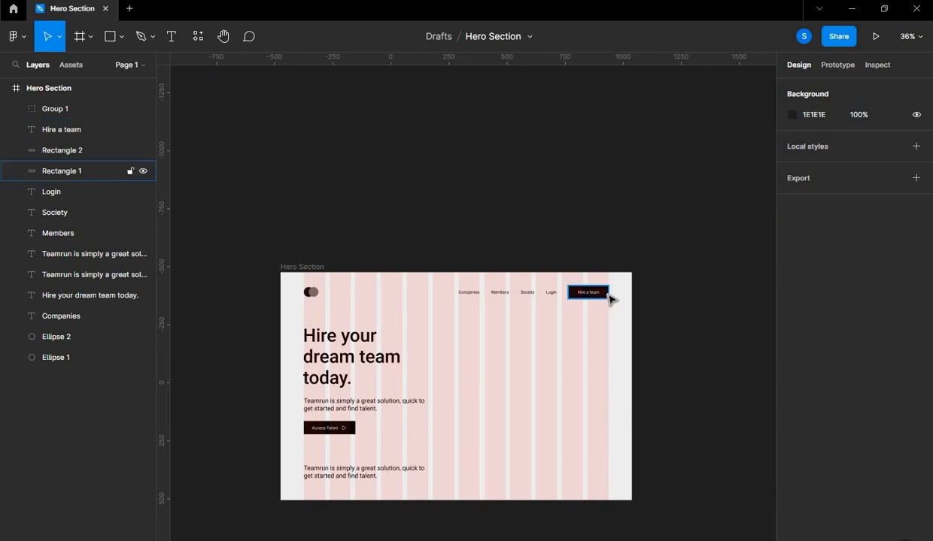
{"action": "left_click", "coordinate": [610, 298]}
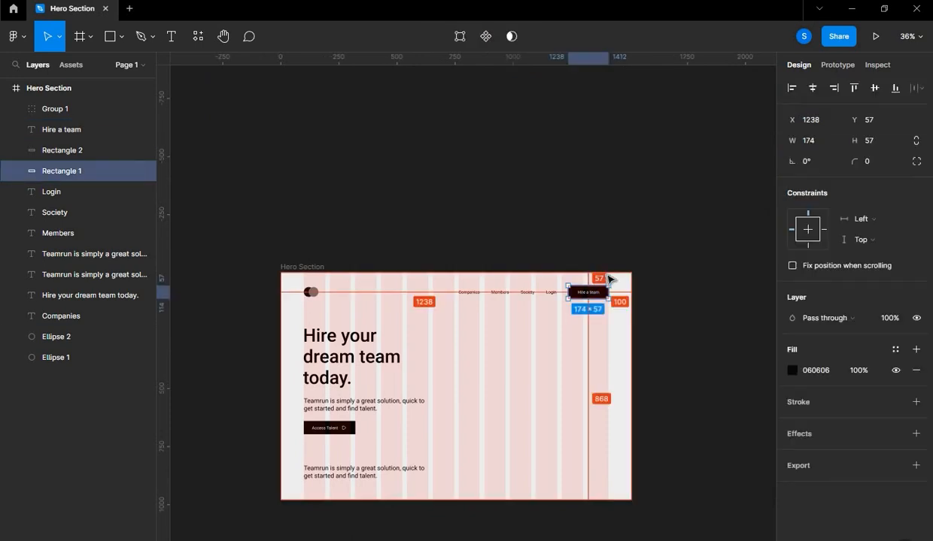
{"action": "left_click", "coordinate": [376, 474]}
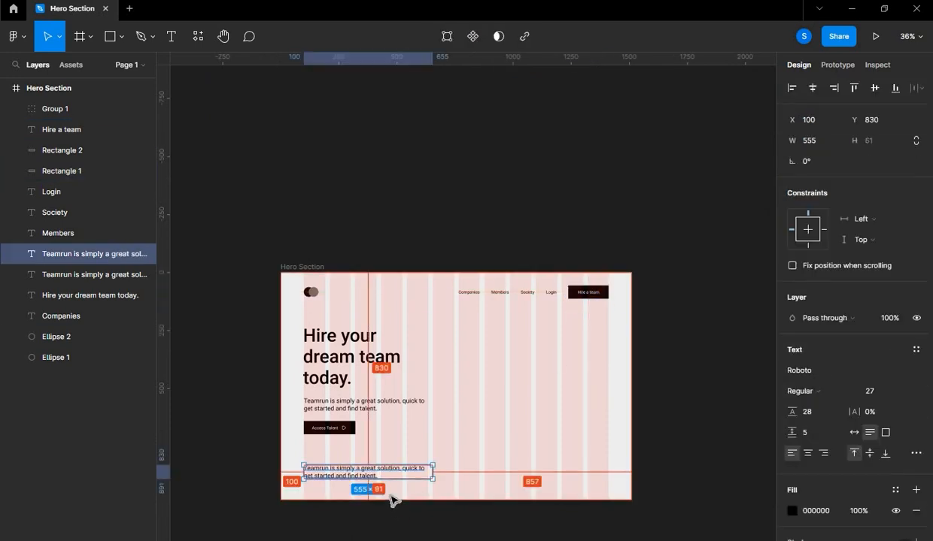
{"action": "left_click_drag", "start_coordinate": [371, 476], "coordinate": [370, 486]}
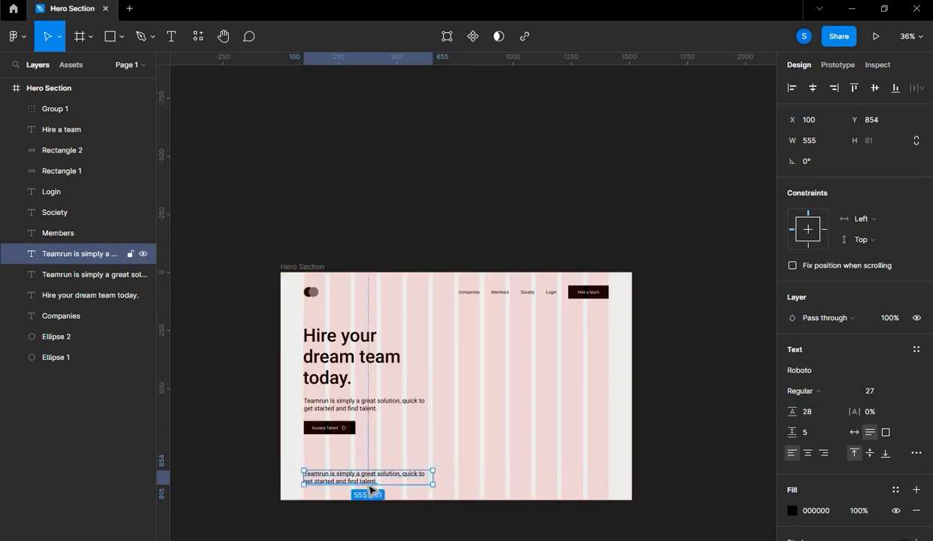
{"action": "left_click", "coordinate": [374, 453]}
Move the headline, the supporting text beneath it and the complete Access Talent button slightly down together.
{"action": "scroll", "coordinate": [354, 457], "scroll_direction": "up", "scroll_amount": 3}
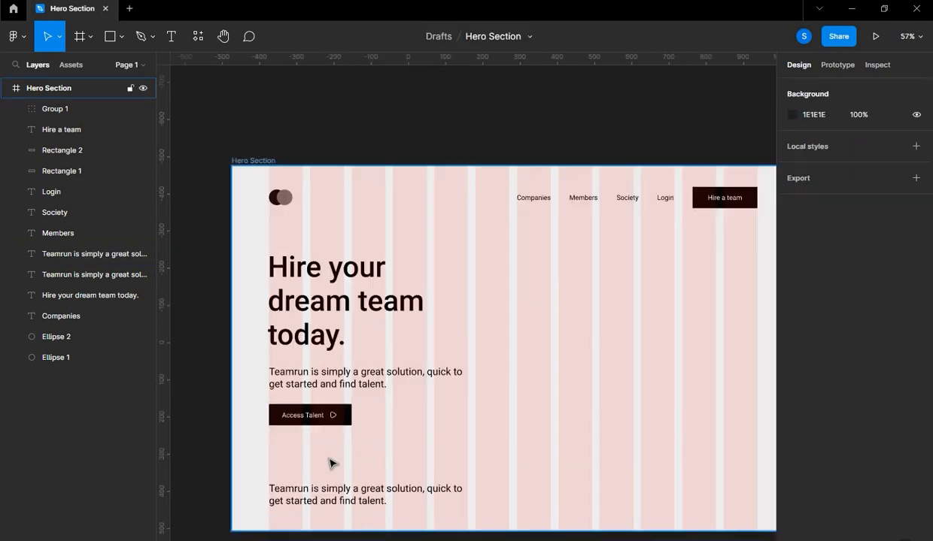
{"action": "left_click", "coordinate": [334, 301]}
{"action": "left_click", "coordinate": [350, 384], "text": "shift"}
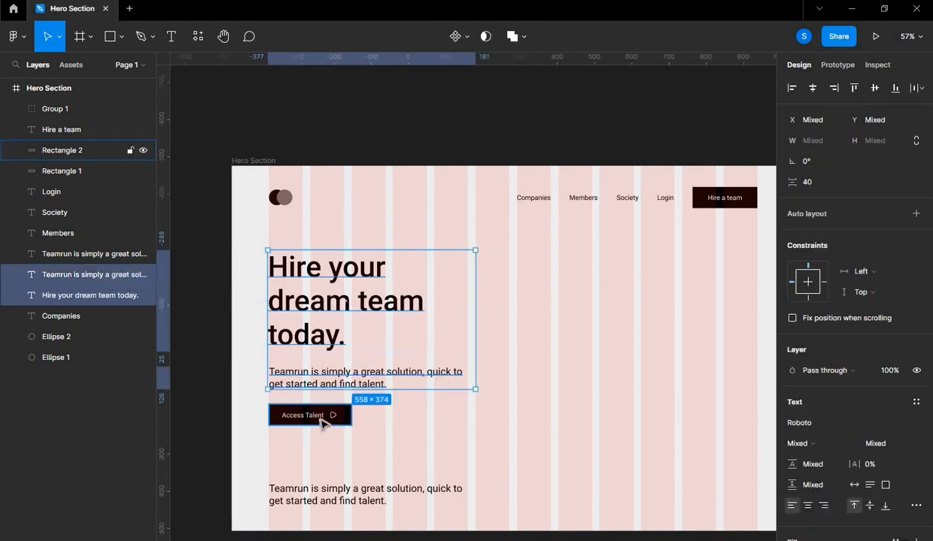
{"action": "left_click", "coordinate": [316, 418], "text": "shift"}
{"action": "left_click", "coordinate": [315, 419], "text": "shift"}
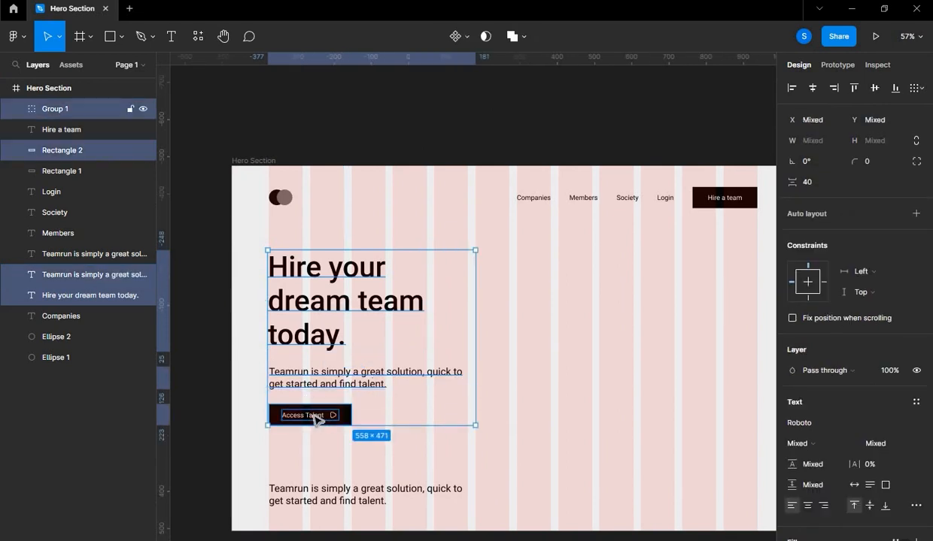
{"action": "left_click_drag", "start_coordinate": [312, 304], "coordinate": [316, 317]}
{"action": "left_click", "coordinate": [351, 164]}
{"action": "scroll", "coordinate": [365, 240], "scroll_direction": "down", "scroll_amount": 3}
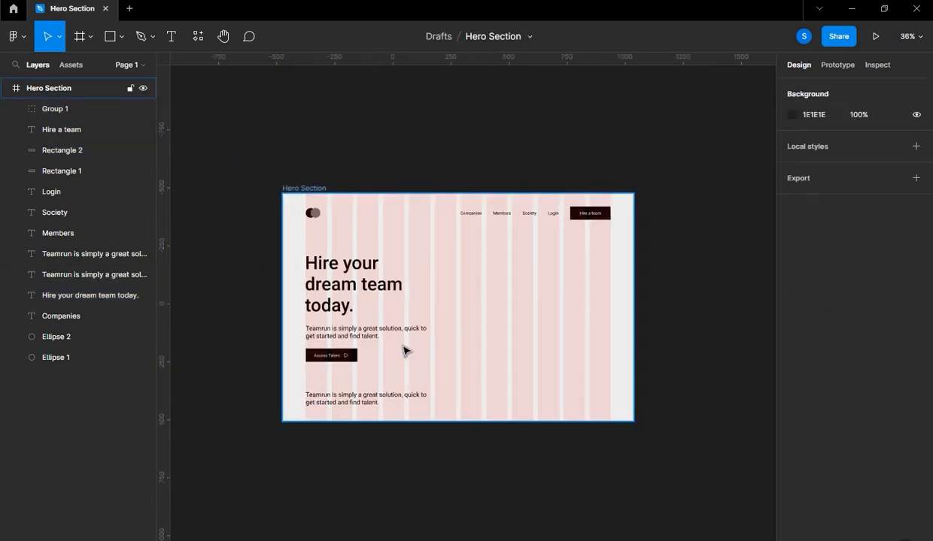
Replace the copied text below the Access Talent button with "Trusted by hundreds of companies.".
{"action": "scroll", "coordinate": [329, 356], "scroll_direction": "up", "scroll_amount": 4}
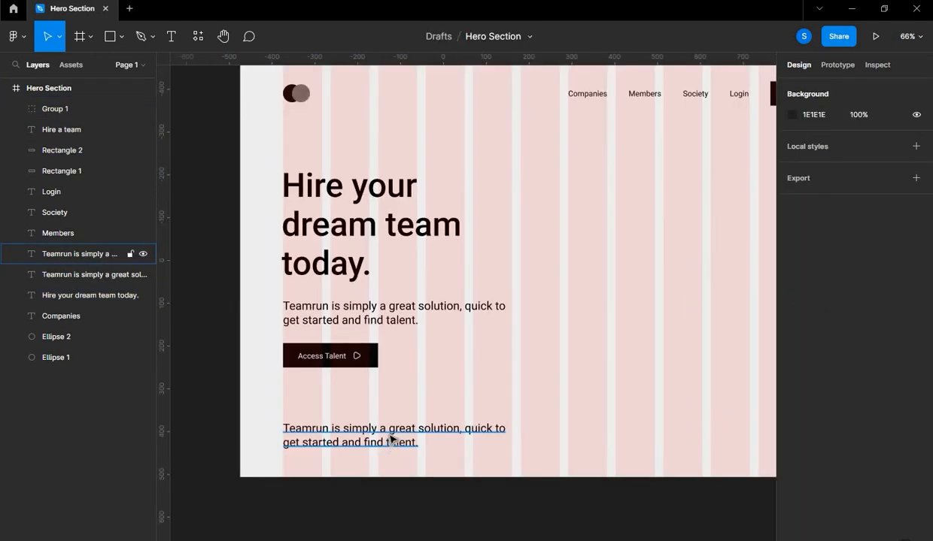
{"action": "double_click", "coordinate": [389, 440]}
{"action": "type", "text": "Trusted"}
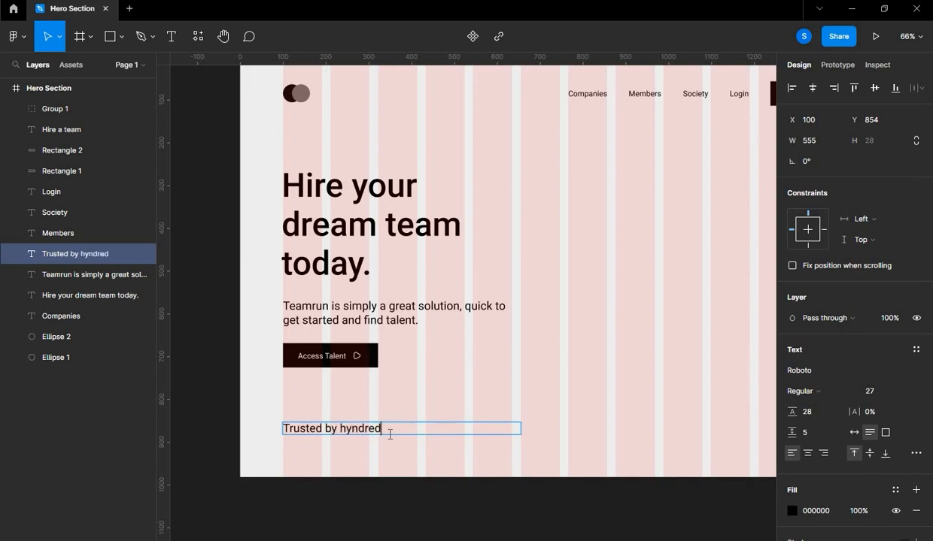
{"action": "type", "text": "by hyndreds of compnaies"}
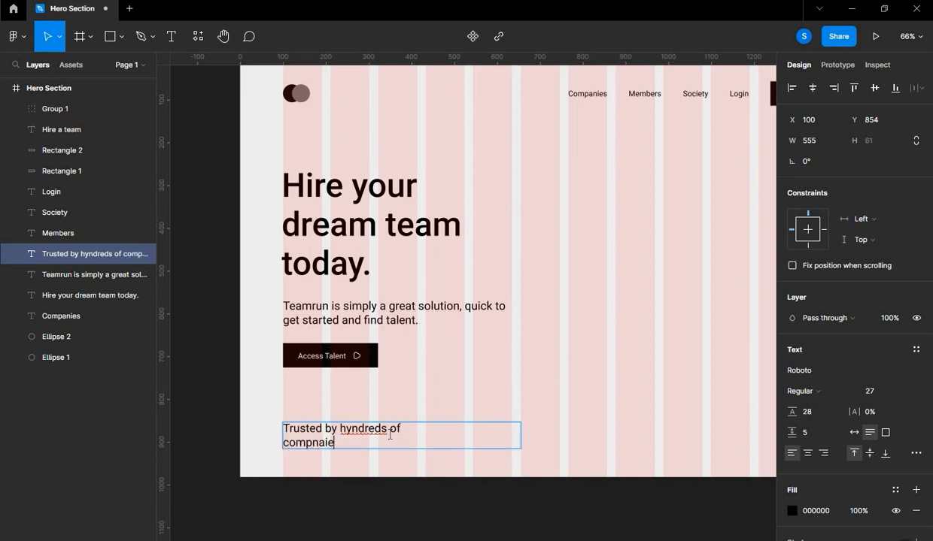
{"action": "left_click", "coordinate": [353, 428]}
{"action": "key", "text": "BackSpace"}
{"action": "type", "text": "u"}
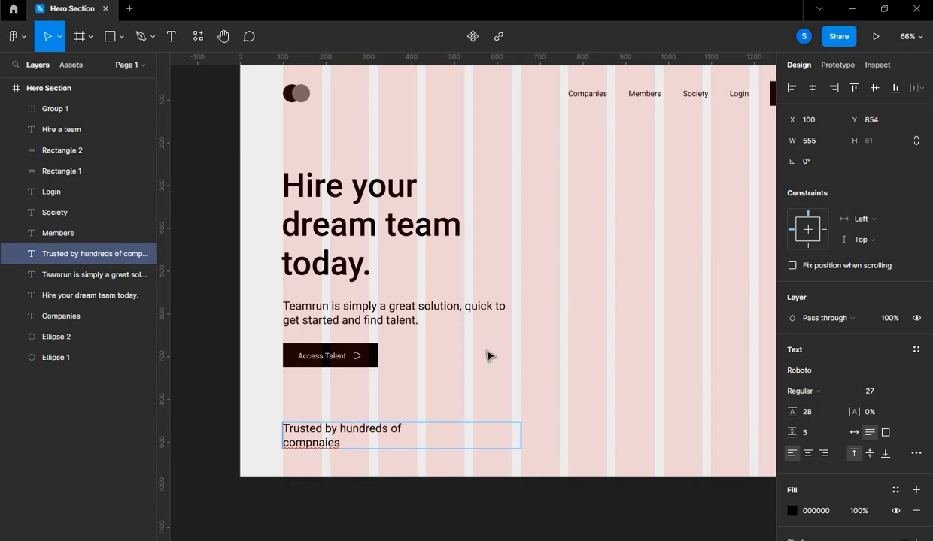
{"action": "left_click", "coordinate": [314, 443]}
{"action": "type", "text": "a"}
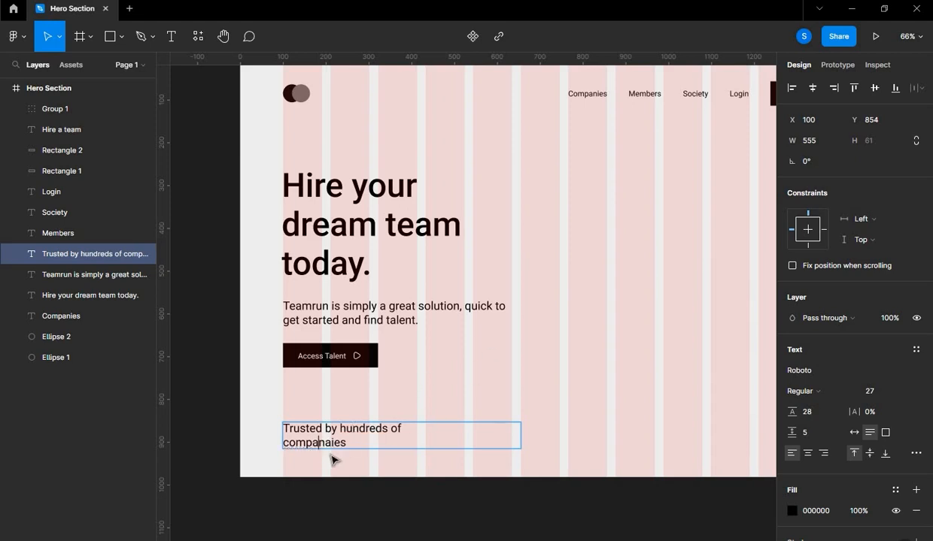
{"action": "key", "text": "BackSpace"}
{"action": "key", "text": "Escape"}
{"action": "left_click", "coordinate": [413, 385]}
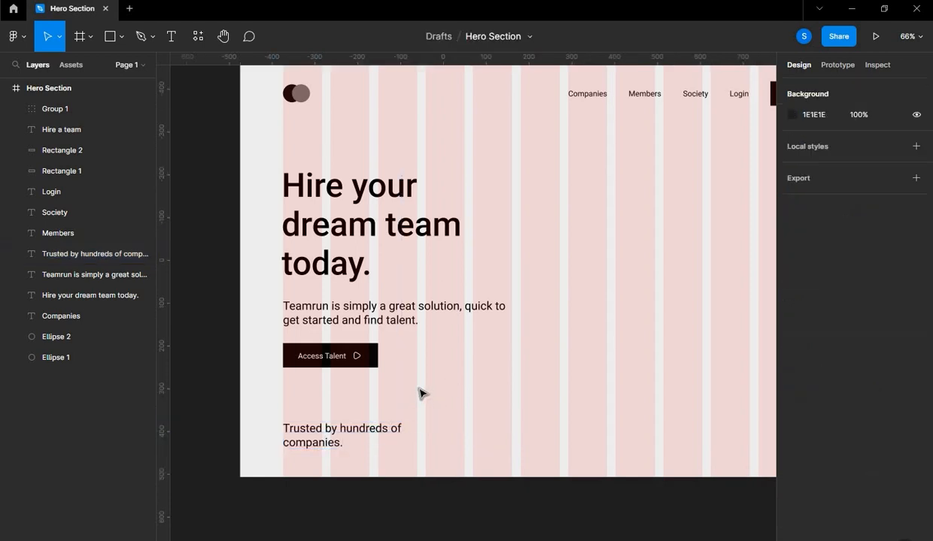
Narrow the "Trusted by hundreds of companies." text box to about the width of its text.
{"action": "left_click", "coordinate": [360, 437]}
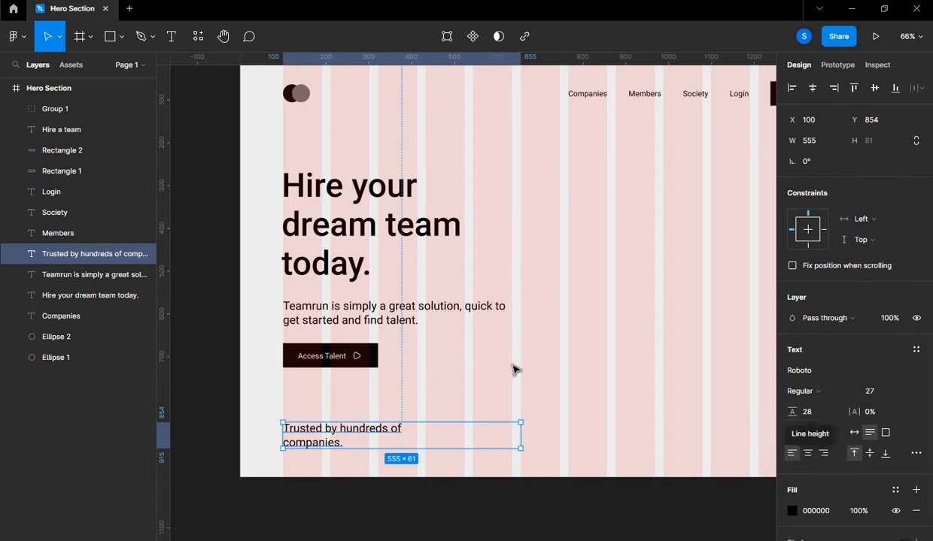
{"action": "left_click", "coordinate": [432, 408]}
{"action": "left_click", "coordinate": [468, 435]}
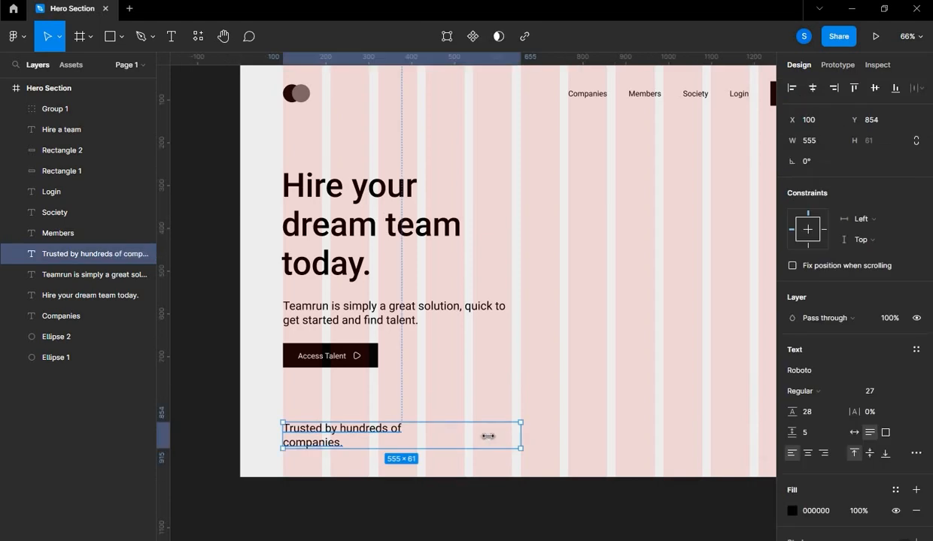
{"action": "left_click_drag", "start_coordinate": [488, 437], "coordinate": [408, 433]}
{"action": "left_click", "coordinate": [456, 393]}
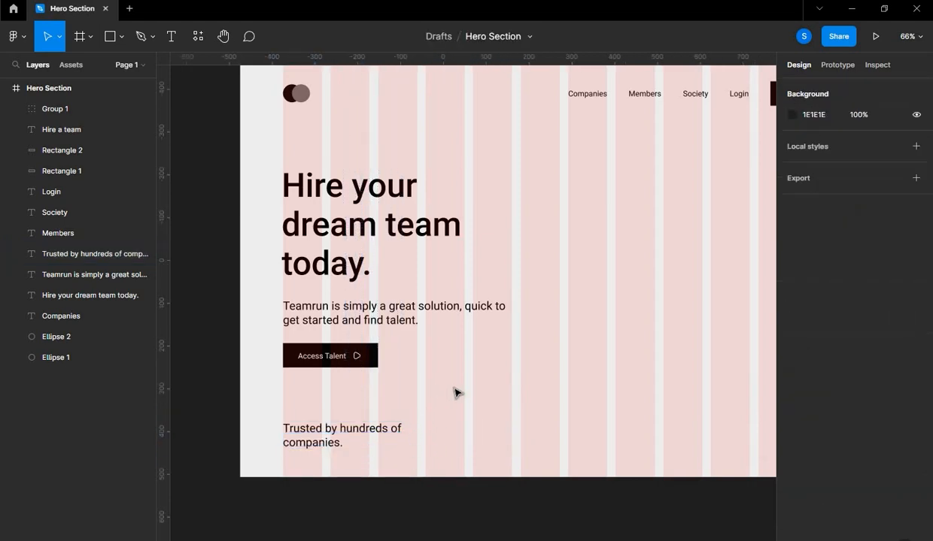
Draw a vertical line about 98 long to the right of the "Trusted by" text, near X 524, Y 828.
{"action": "left_click_drag", "start_coordinate": [438, 386], "coordinate": [383, 378]}
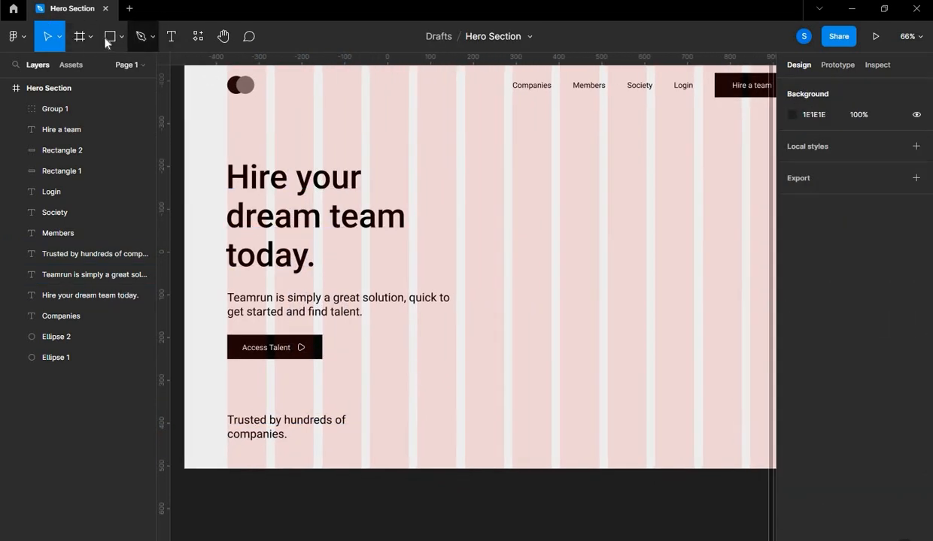
{"action": "left_click", "coordinate": [120, 36]}
{"action": "left_click", "coordinate": [72, 82]}
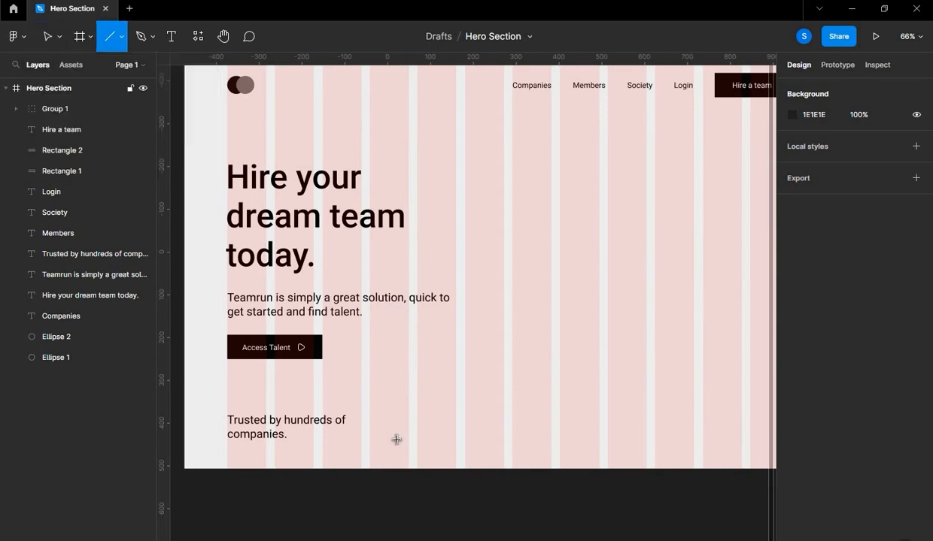
{"action": "mouse_move", "coordinate": [414, 406]}
{"action": "left_mouse_down"}
{"action": "mouse_move", "coordinate": [413, 447]}
{"action": "mouse_move", "coordinate": [404, 434]}
{"action": "mouse_move", "coordinate": [413, 435]}
{"action": "left_mouse_up"}
{"action": "left_click", "coordinate": [380, 481]}
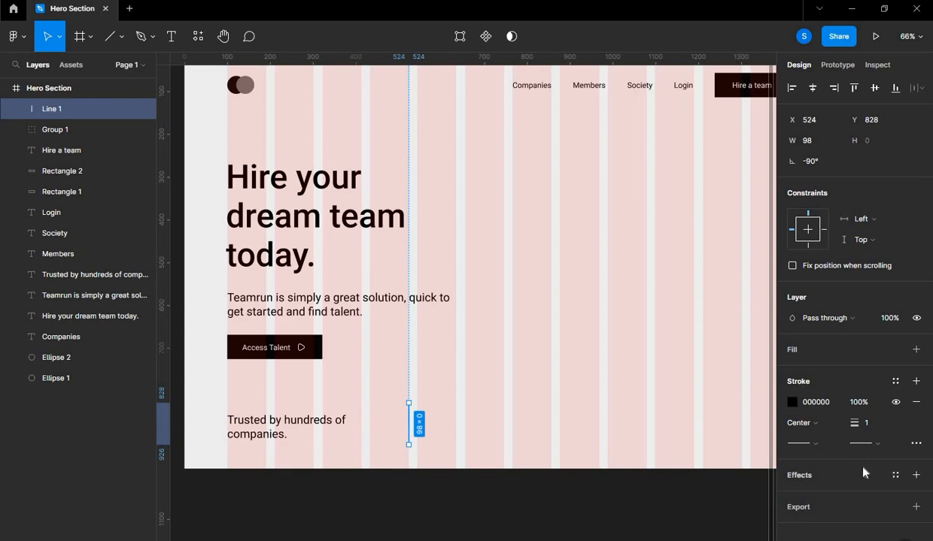
Set the vertical divider line's stroke weight to 0.5.
{"action": "left_click", "coordinate": [868, 428]}
{"action": "type", "text": ".5"}
{"action": "key", "text": "Return"}
{"action": "left_click", "coordinate": [636, 488]}
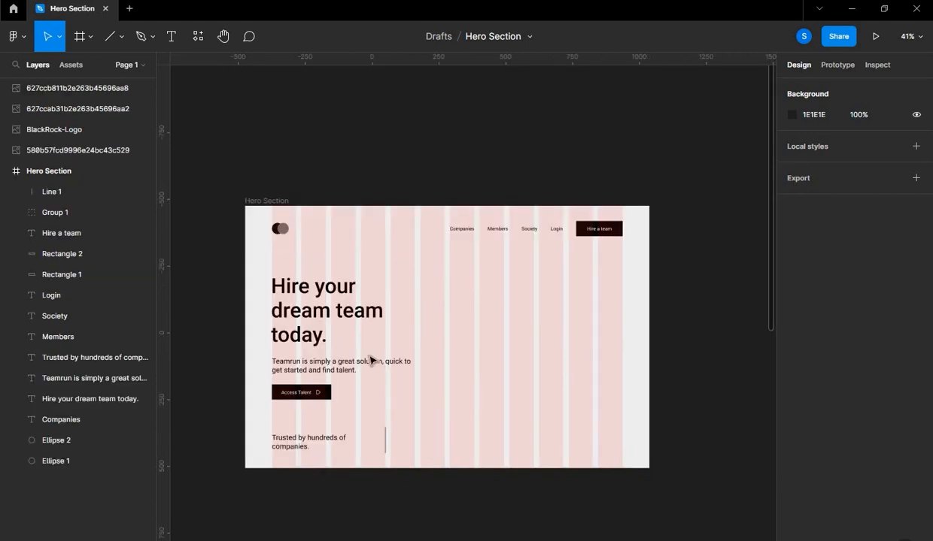
Place two circles about 176 × 176 in the frame's empty right half, near X 891, Y 242 and X 1196, Y 669.
{"action": "scroll", "coordinate": [380, 367], "scroll_direction": "up", "scroll_amount": 4}
{"action": "scroll", "coordinate": [380, 367], "scroll_direction": "down", "scroll_amount": 3}
{"action": "scroll", "coordinate": [524, 277], "scroll_direction": "down", "scroll_amount": 1}
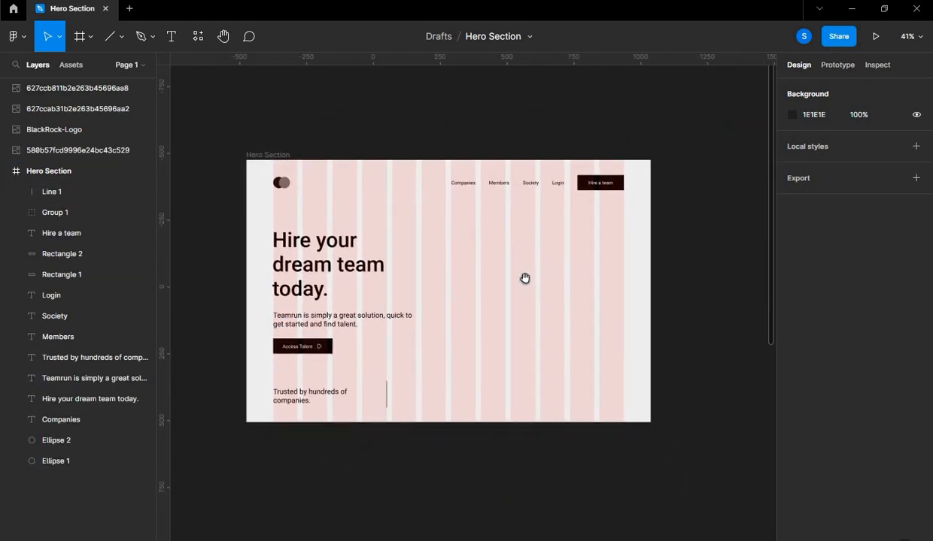
{"action": "left_click", "coordinate": [150, 42]}
{"action": "left_click", "coordinate": [120, 38]}
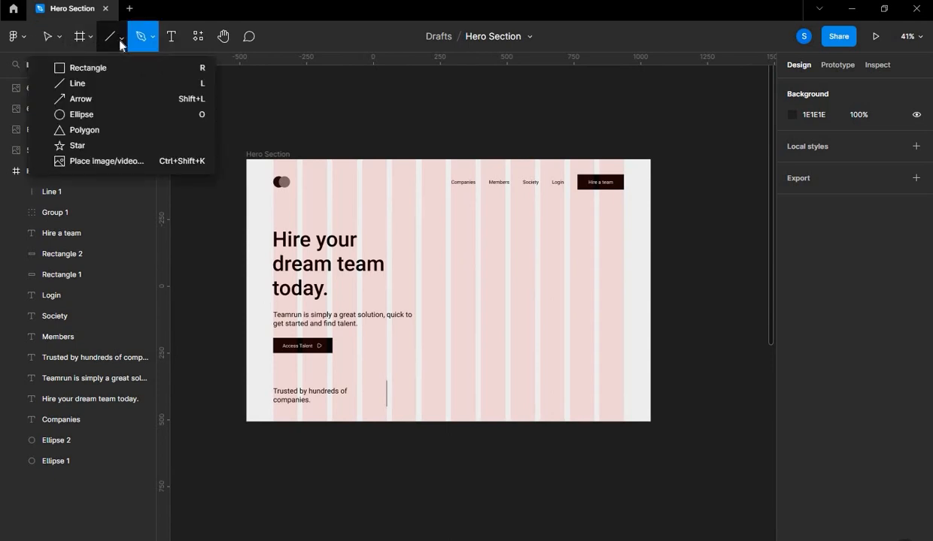
{"action": "left_click", "coordinate": [83, 114]}
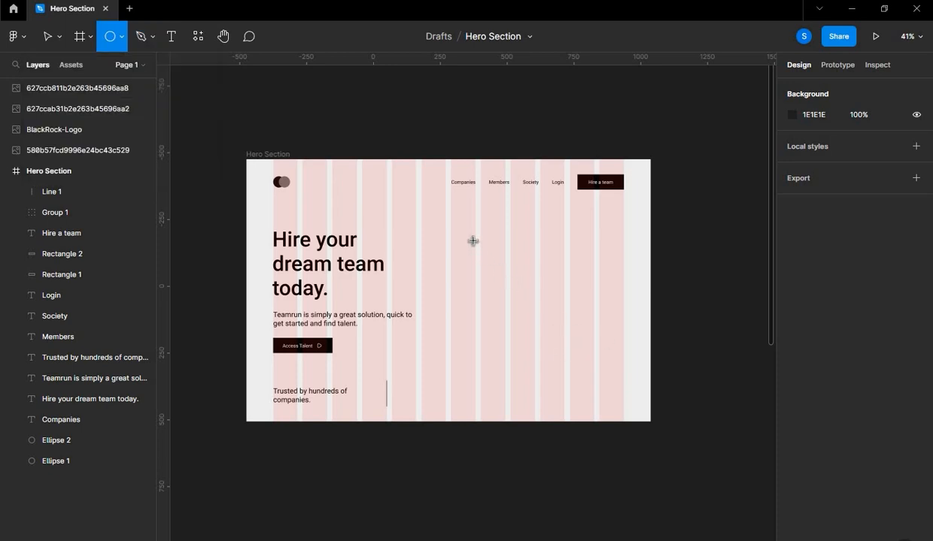
{"action": "left_click_drag", "start_coordinate": [483, 224], "coordinate": [590, 364]}
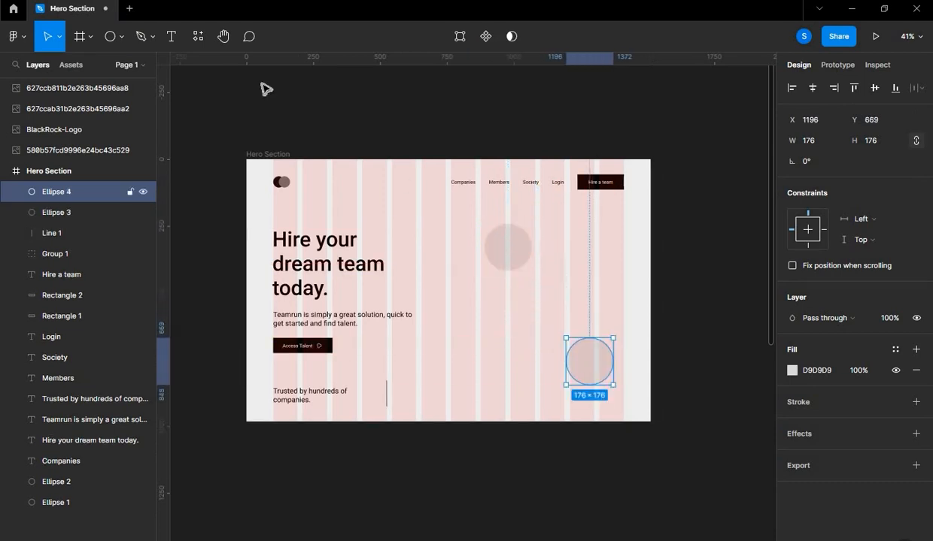
Draw a rectangle about 483 × 226 between the two circles and rotate it to about 27.8°.
{"action": "left_click", "coordinate": [118, 37]}
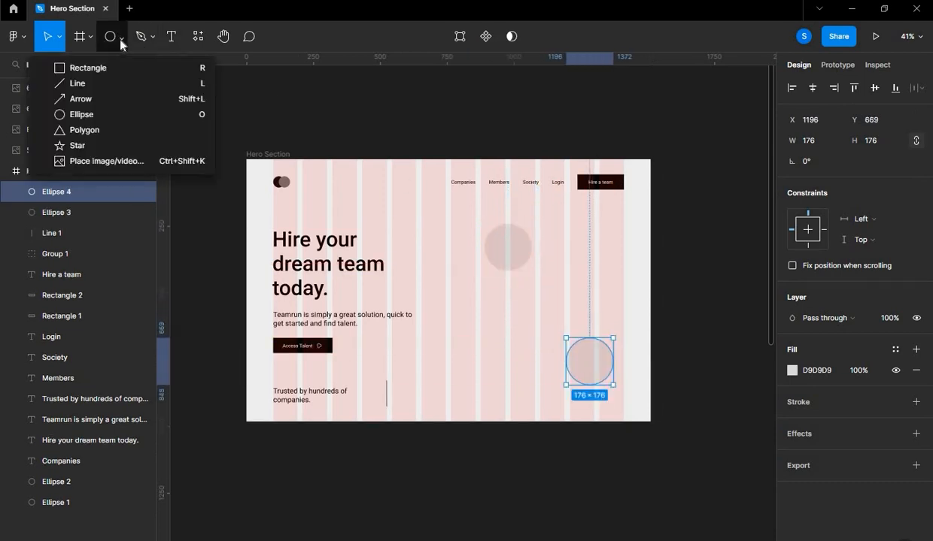
{"action": "left_click", "coordinate": [97, 69]}
{"action": "left_click_drag", "start_coordinate": [460, 290], "coordinate": [590, 333]}
{"action": "left_click_drag", "start_coordinate": [609, 304], "coordinate": [573, 287]}
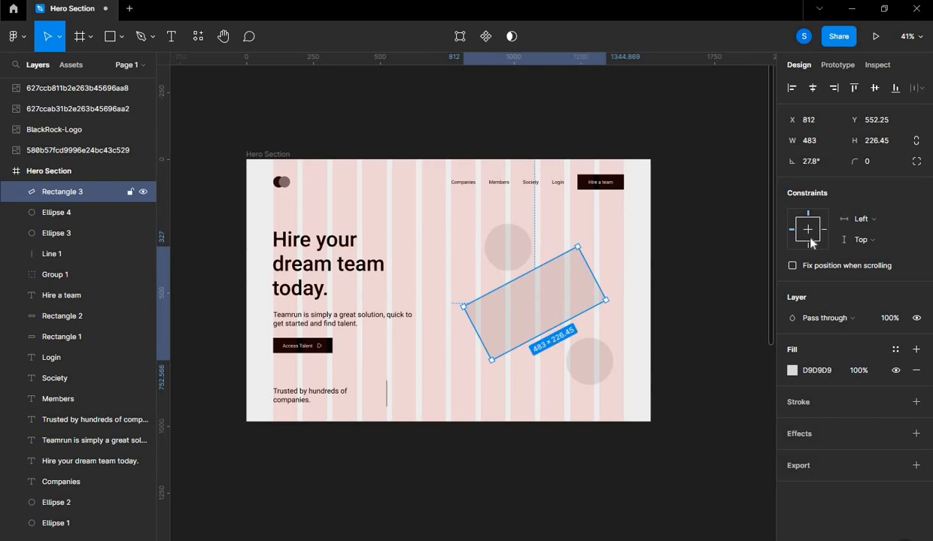
Round the tilted rectangle's corners, trying radii of 20 and 50 before setting the radius to 90.
{"action": "left_click", "coordinate": [873, 163]}
{"action": "type", "text": "20"}
{"action": "key", "text": "Return"}
{"action": "left_click", "coordinate": [739, 243]}
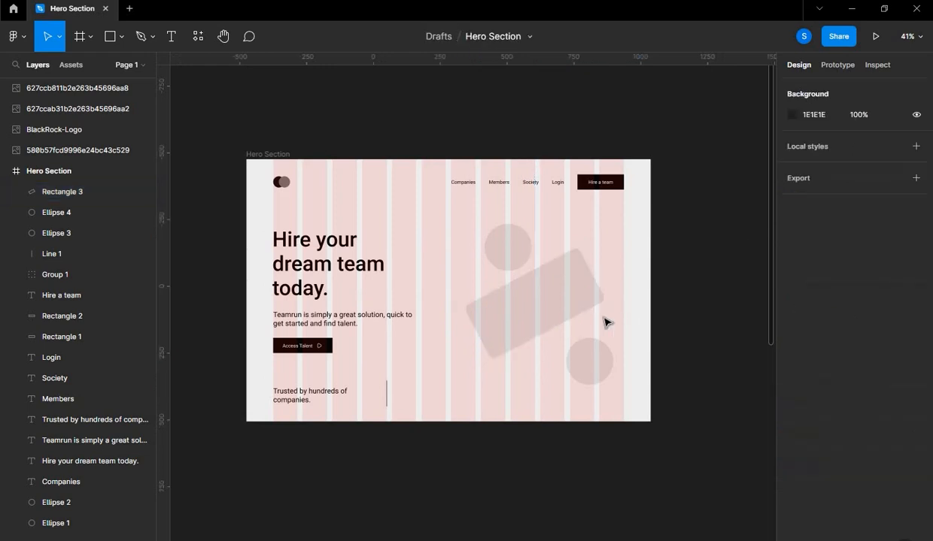
{"action": "left_click", "coordinate": [576, 304]}
{"action": "left_click", "coordinate": [872, 161]}
{"action": "type", "text": "5"}
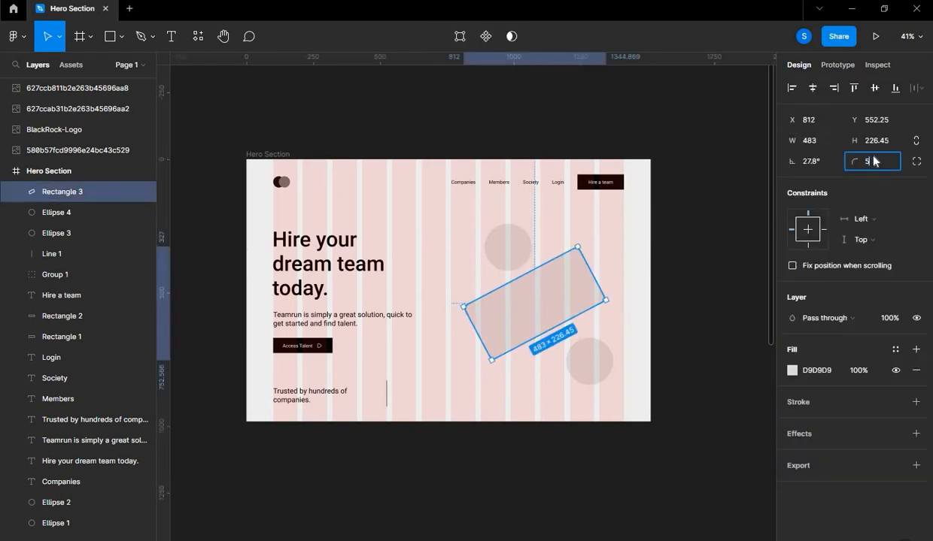
{"action": "type", "text": "0"}
{"action": "key", "text": "Return"}
{"action": "type", "text": "90"}
{"action": "key", "text": "Return"}
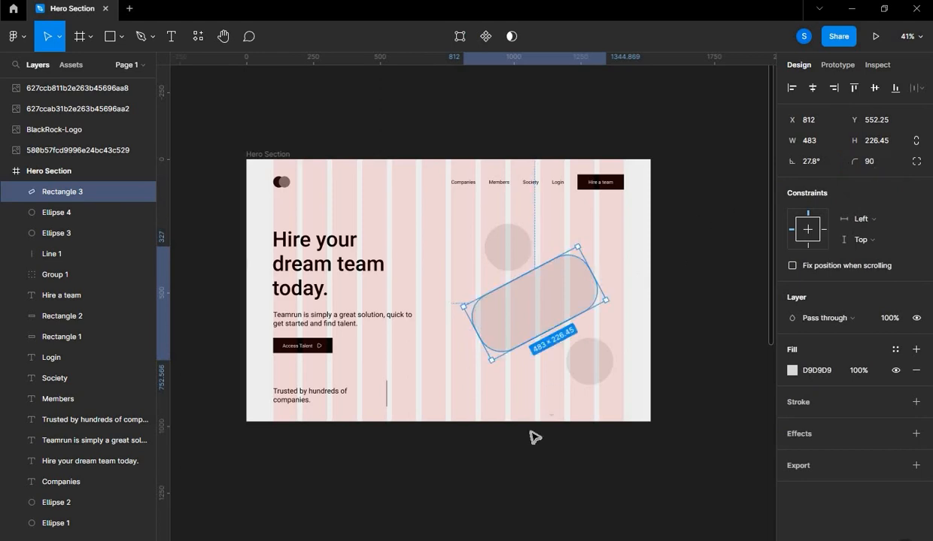
Move the lower circle to about X 1150, Y 665 and fill the upper circle with pink E1A9A9.
{"action": "left_click_drag", "start_coordinate": [595, 369], "coordinate": [574, 326]}
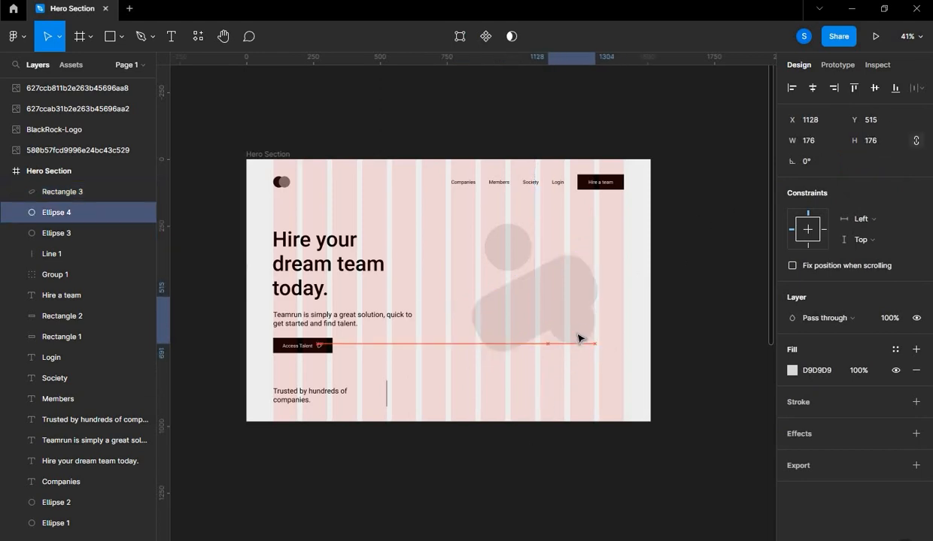
{"action": "key", "text": "ctrl+z"}
{"action": "left_click", "coordinate": [83, 233]}
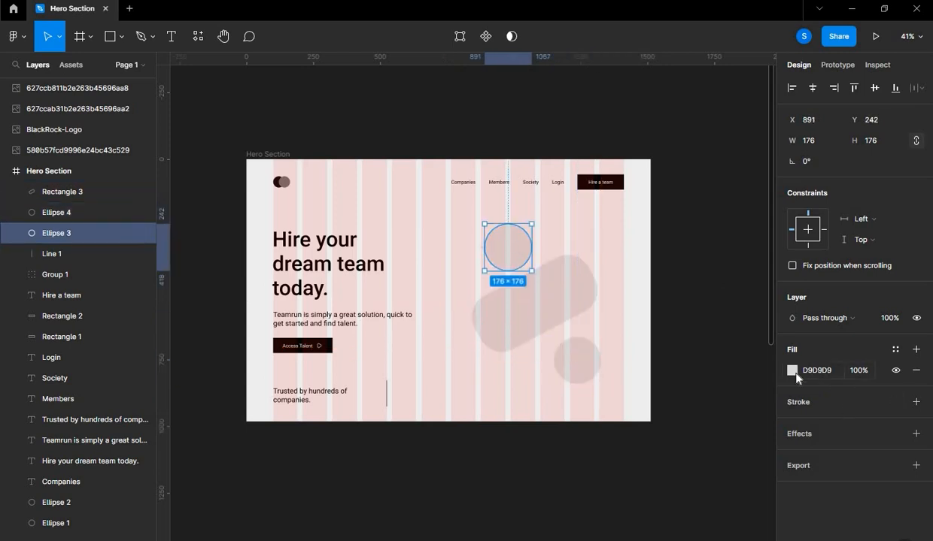
{"action": "left_click", "coordinate": [793, 372]}
{"action": "left_click", "coordinate": [660, 272]}
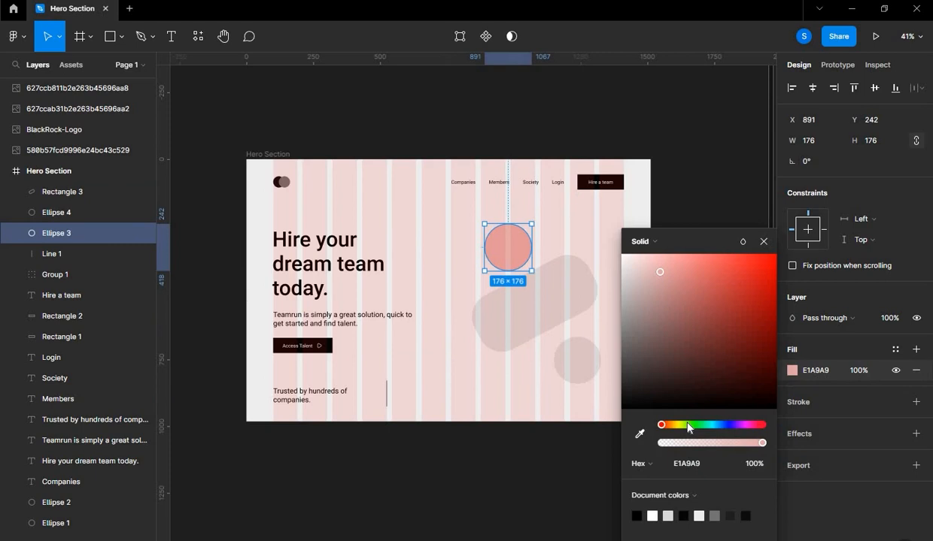
Fill the tilted rounded rectangle with a pale lavender blue.
{"action": "left_click", "coordinate": [581, 298]}
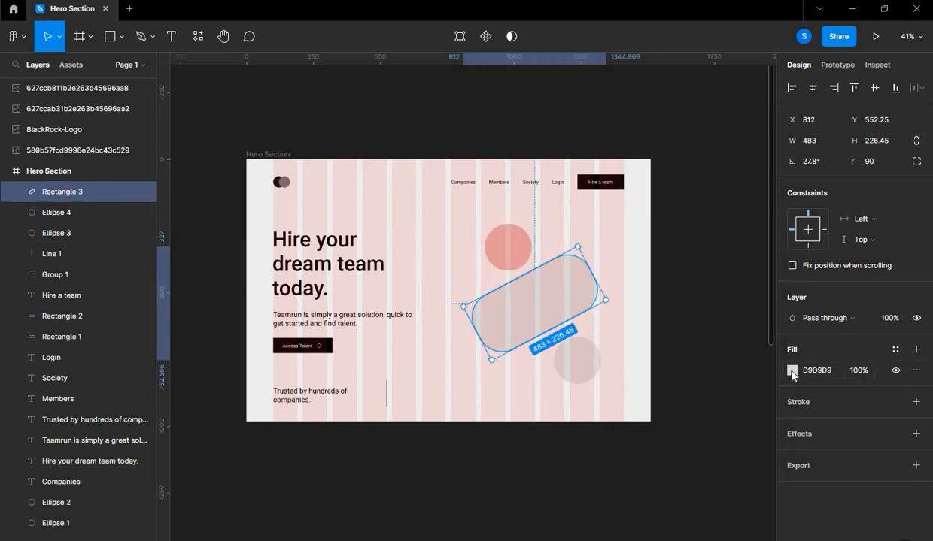
{"action": "left_click", "coordinate": [792, 370]}
{"action": "left_click", "coordinate": [660, 271]}
{"action": "left_click_drag", "start_coordinate": [659, 424], "coordinate": [725, 426]}
{"action": "left_click_drag", "start_coordinate": [638, 276], "coordinate": [643, 271]}
Fill the lower circle with light green DBFFCE.
{"action": "left_click", "coordinate": [575, 376]}
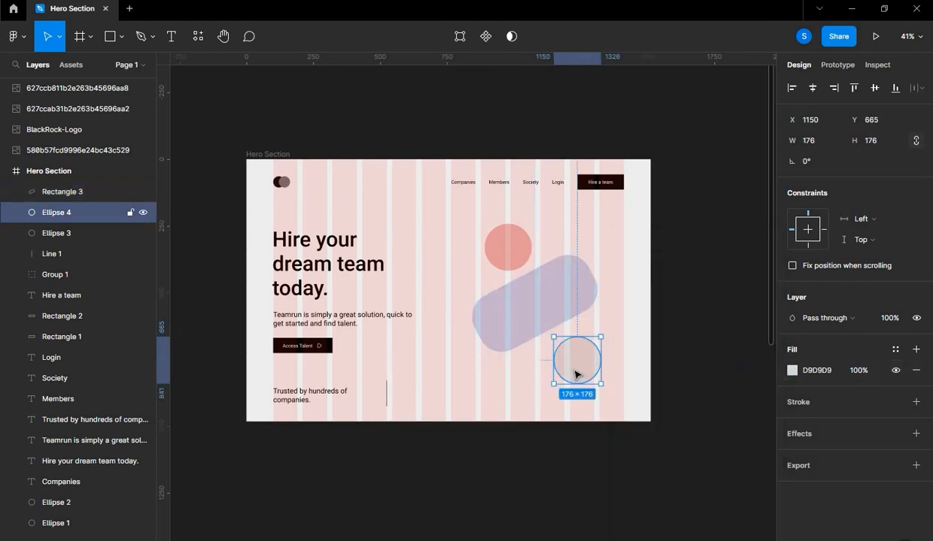
{"action": "left_click", "coordinate": [792, 371]}
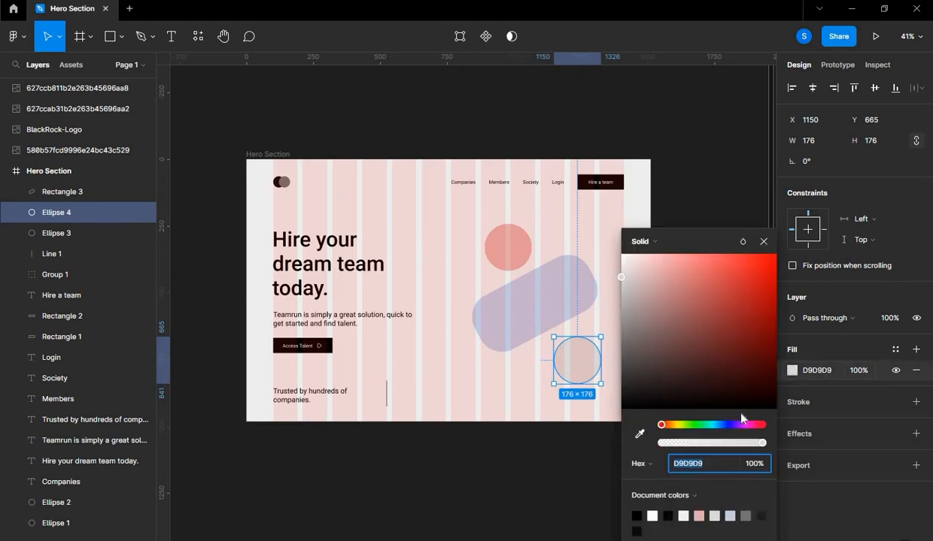
{"action": "left_click", "coordinate": [691, 425]}
{"action": "left_click_drag", "start_coordinate": [673, 305], "coordinate": [654, 255]}
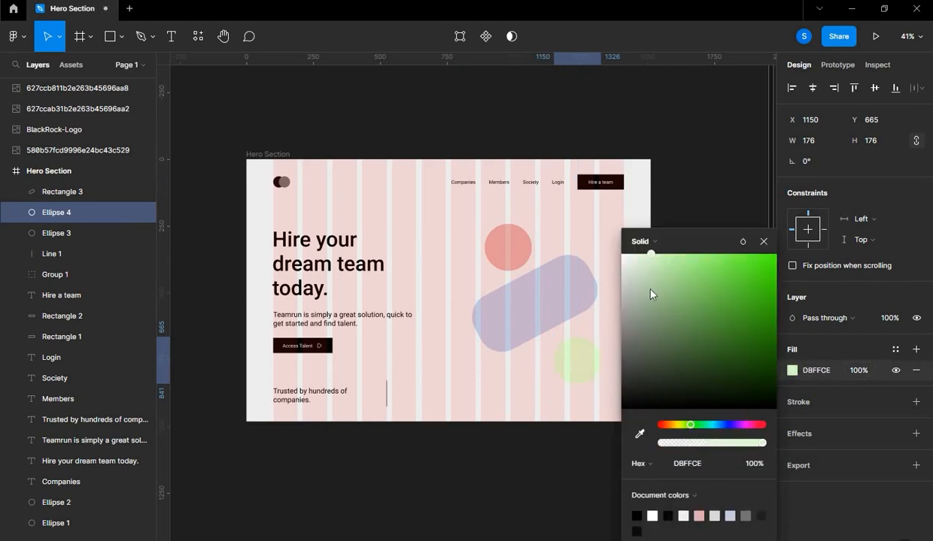
Move the green circle up so it meets the tilted rectangle, and enlarge it.
{"action": "left_click_drag", "start_coordinate": [577, 363], "coordinate": [572, 334]}
{"action": "left_click_drag", "start_coordinate": [602, 369], "coordinate": [622, 390]}
{"action": "left_click", "coordinate": [763, 241]}
{"action": "left_click", "coordinate": [713, 239]}
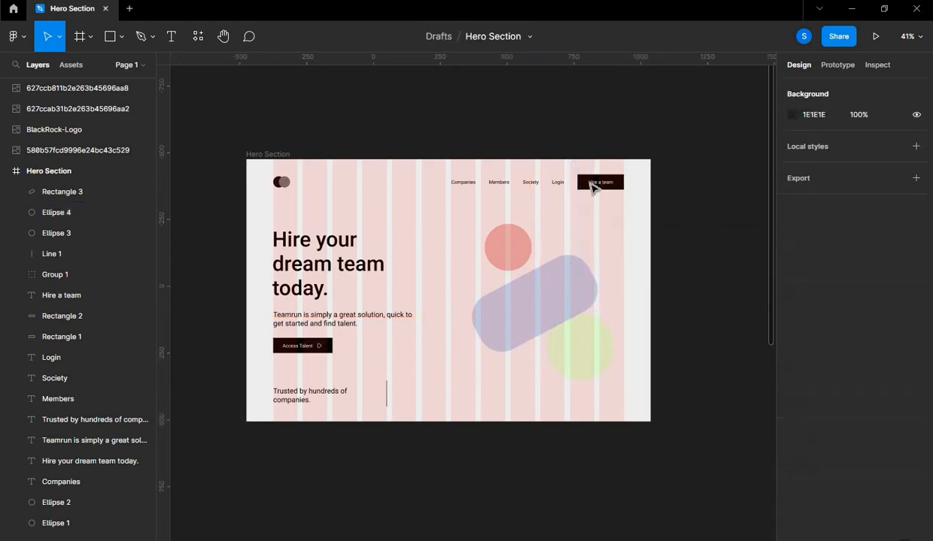
{"action": "left_click", "coordinate": [122, 37]}
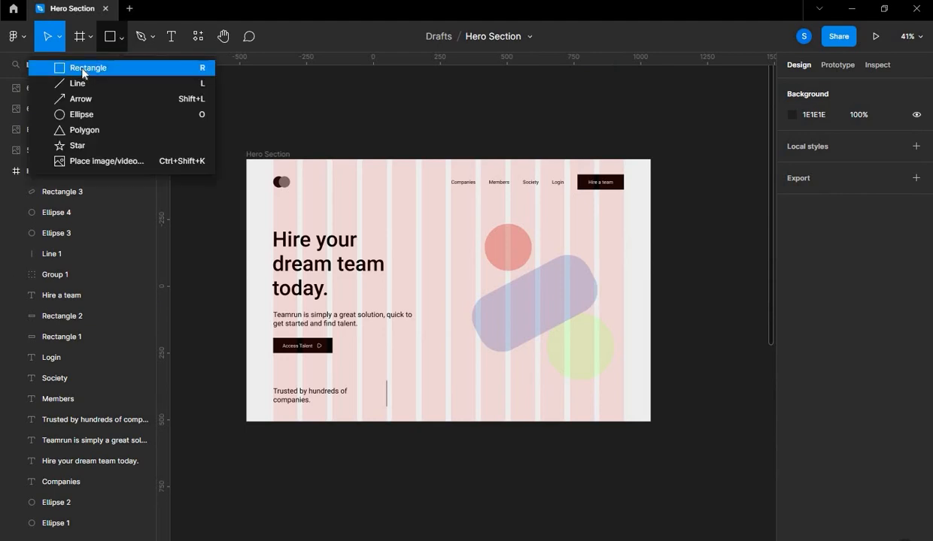
{"action": "key", "text": "r"}
{"action": "left_click_drag", "start_coordinate": [455, 210], "coordinate": [524, 292]}
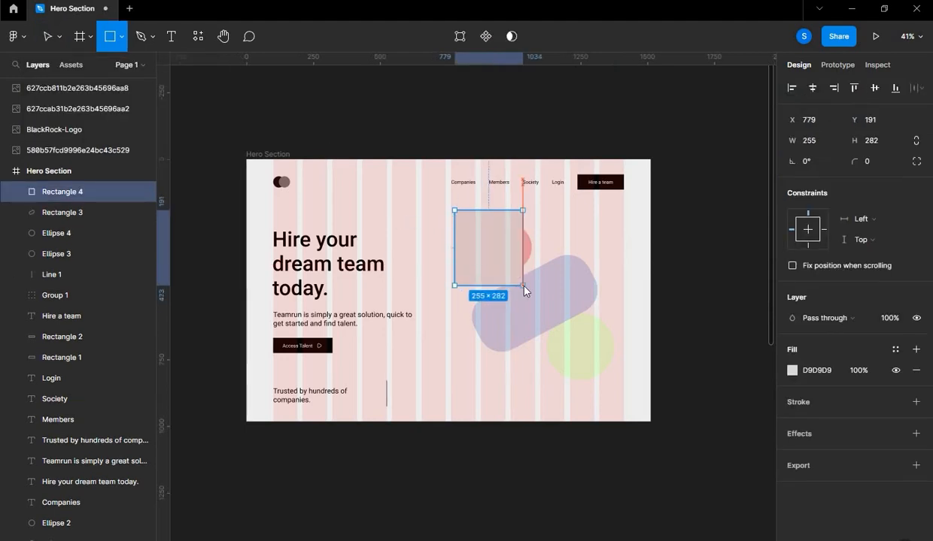
{"action": "key", "text": "Delete"}
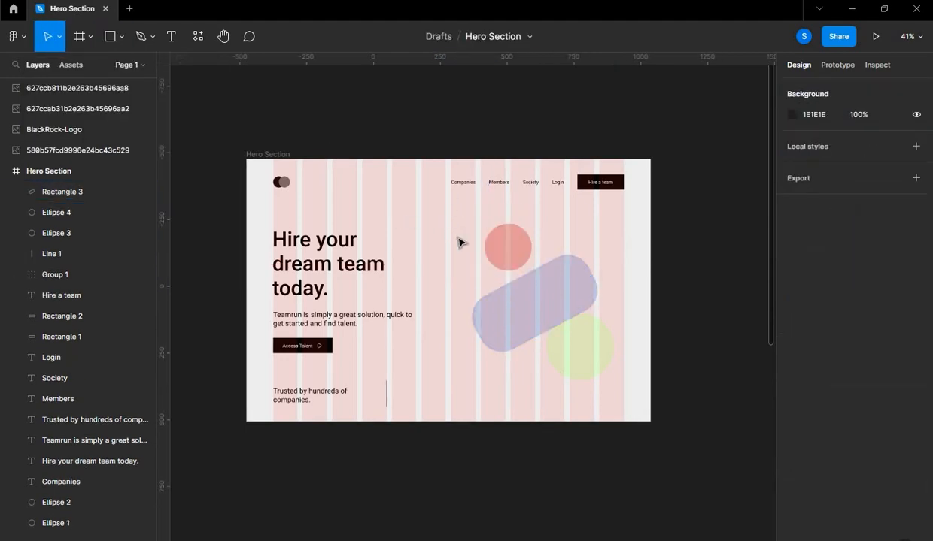
Draw a rectangle about 242 × 266 overlapping the pink circle, and shift the circle up and left so it peeks out behind.
{"action": "left_click", "coordinate": [110, 36]}
{"action": "left_click_drag", "start_coordinate": [461, 233], "coordinate": [519, 290]}
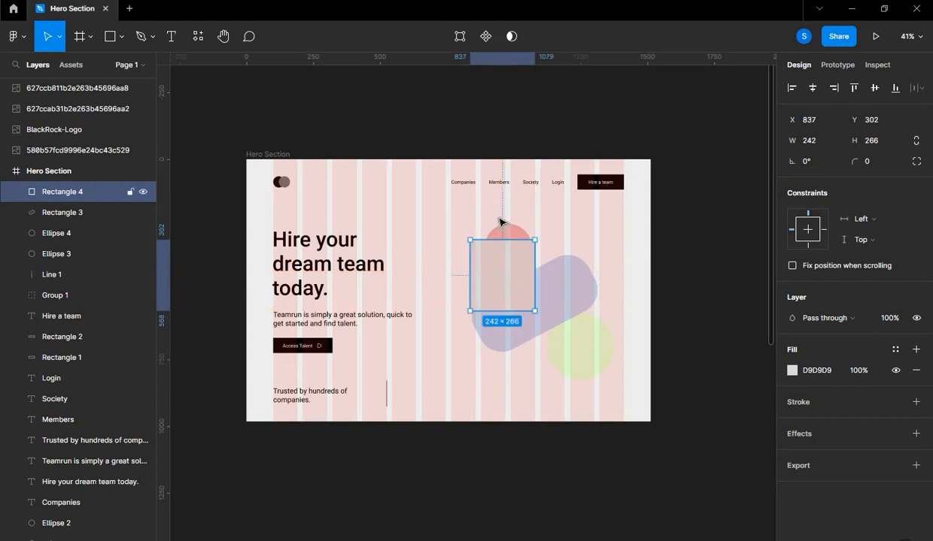
{"action": "left_click", "coordinate": [474, 225]}
{"action": "left_click_drag", "start_coordinate": [473, 226], "coordinate": [485, 233]}
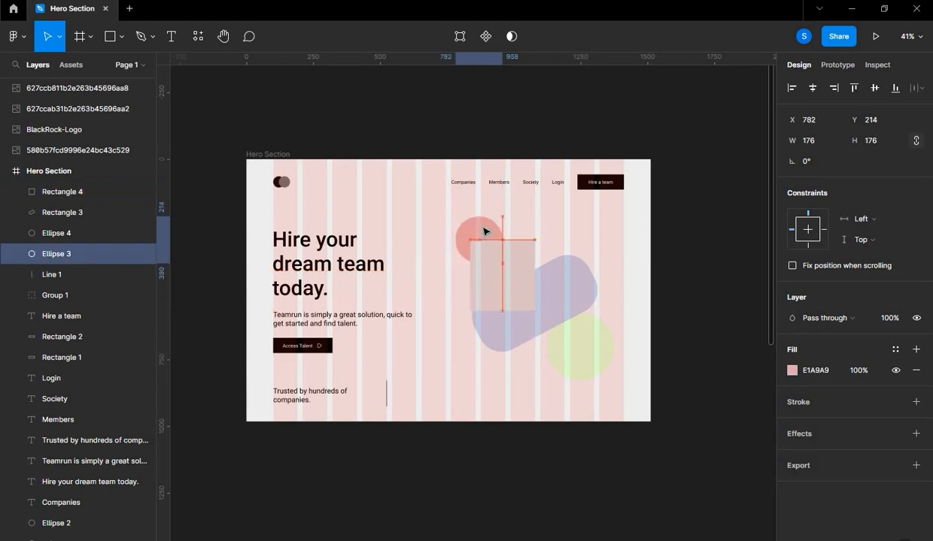
{"action": "left_click", "coordinate": [519, 279]}
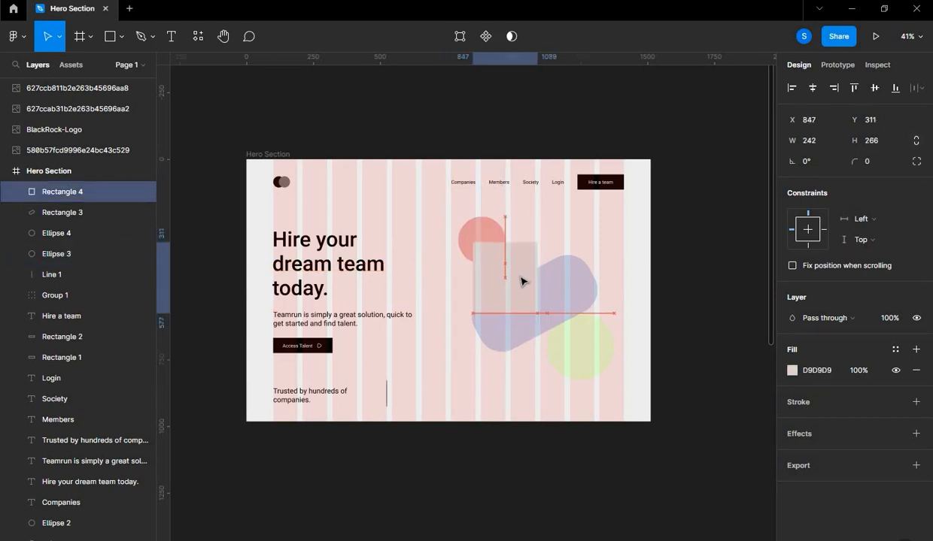
Round the new rectangle's corners with a radius of 20.
{"action": "left_click", "coordinate": [876, 163]}
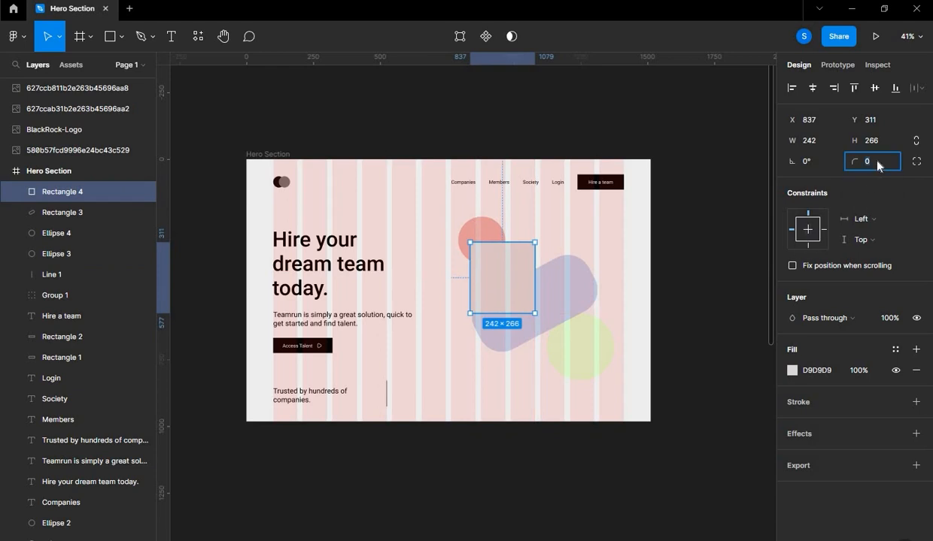
{"action": "type", "text": "15"}
{"action": "left_click", "coordinate": [691, 277]}
{"action": "left_click", "coordinate": [511, 288]}
{"action": "type", "text": "20"}
{"action": "key", "text": "Return"}
{"action": "left_click", "coordinate": [668, 301]}
Duplicate the rounded rectangle below the Hire a team button and shrink the copy to about 138 × 152 at X 1188, Y 205.
{"action": "left_click", "coordinate": [511, 276]}
{"action": "left_click_drag", "start_coordinate": [510, 276], "coordinate": [594, 244]}
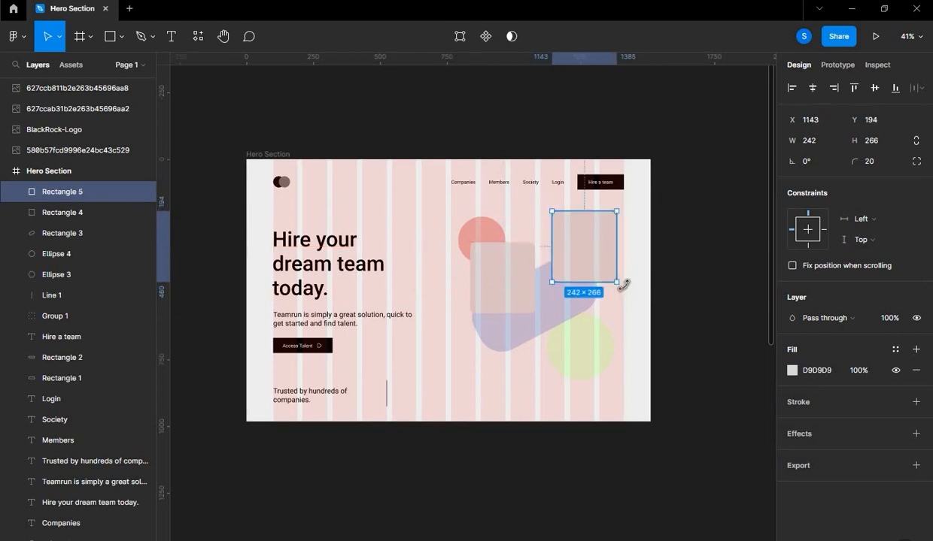
{"action": "left_click_drag", "start_coordinate": [616, 280], "coordinate": [600, 264]}
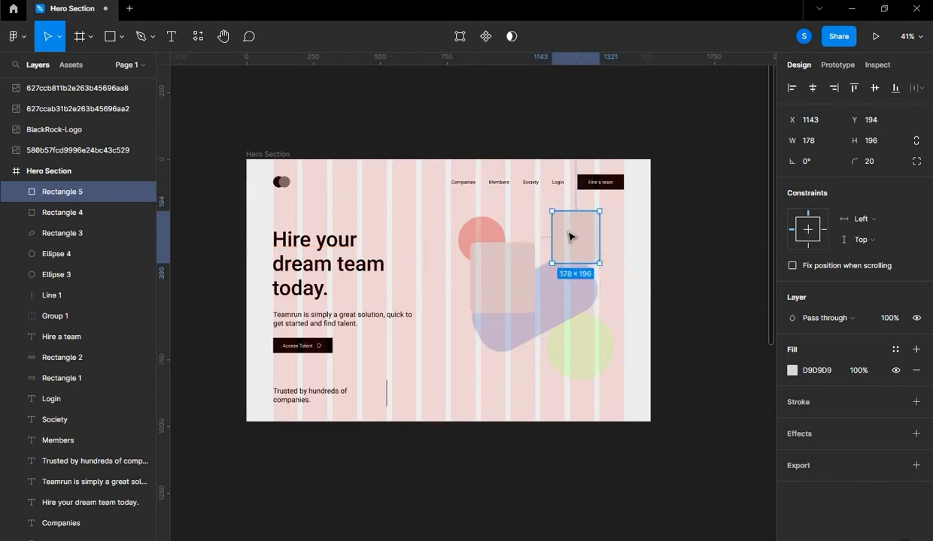
{"action": "left_click_drag", "start_coordinate": [568, 236], "coordinate": [579, 237]}
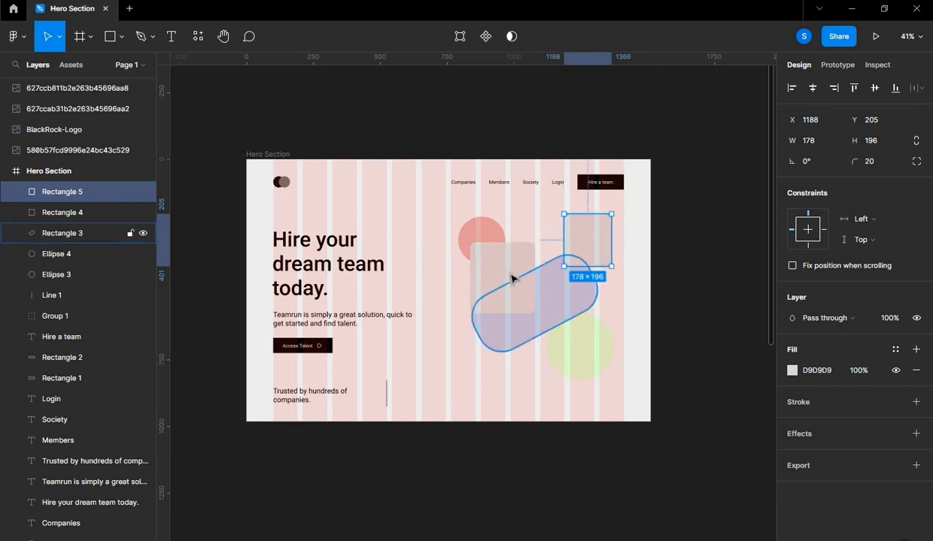
{"action": "scroll", "coordinate": [592, 240], "scroll_direction": "up", "scroll_amount": 1}
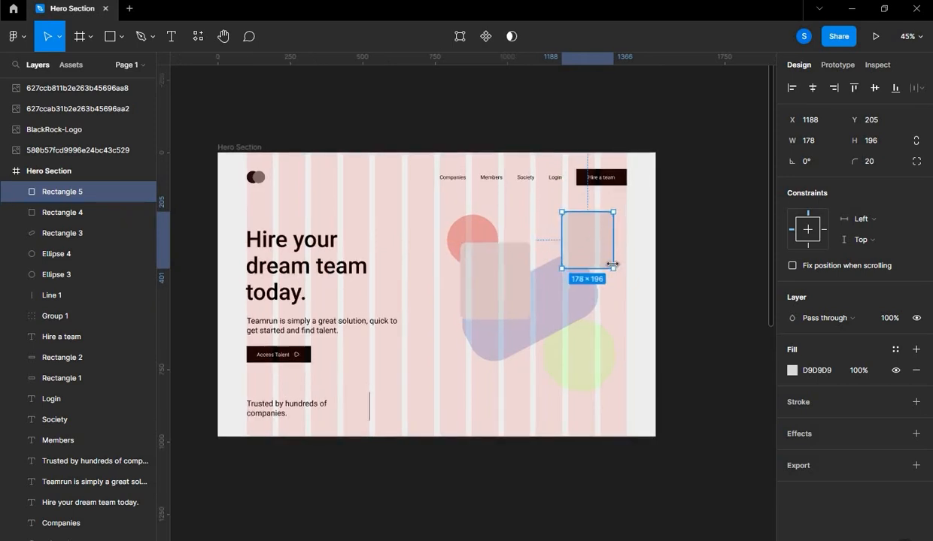
{"action": "left_click_drag", "start_coordinate": [611, 259], "coordinate": [602, 256]}
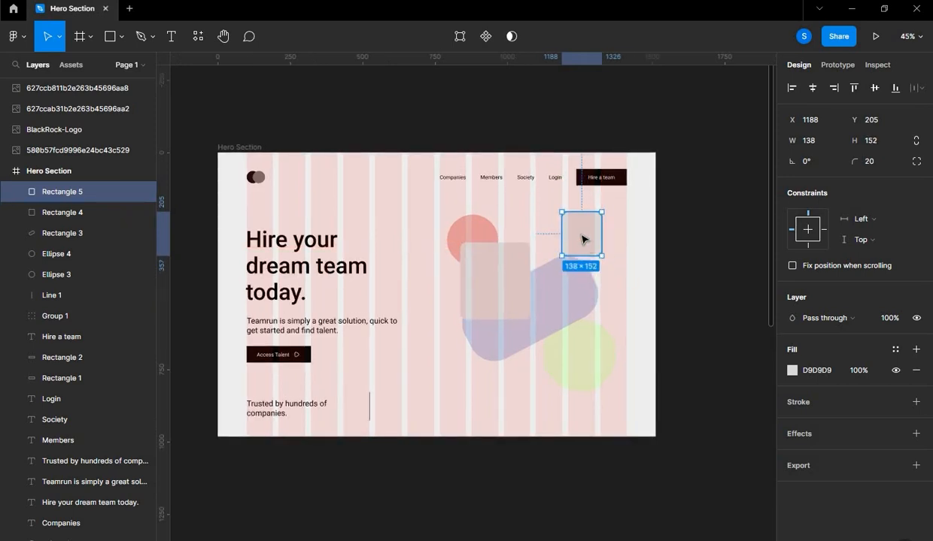
Duplicate the large rounded rectangle over the green circle and move the original to about X 822, Y 274.
{"action": "left_click_drag", "start_coordinate": [508, 289], "coordinate": [591, 358]}
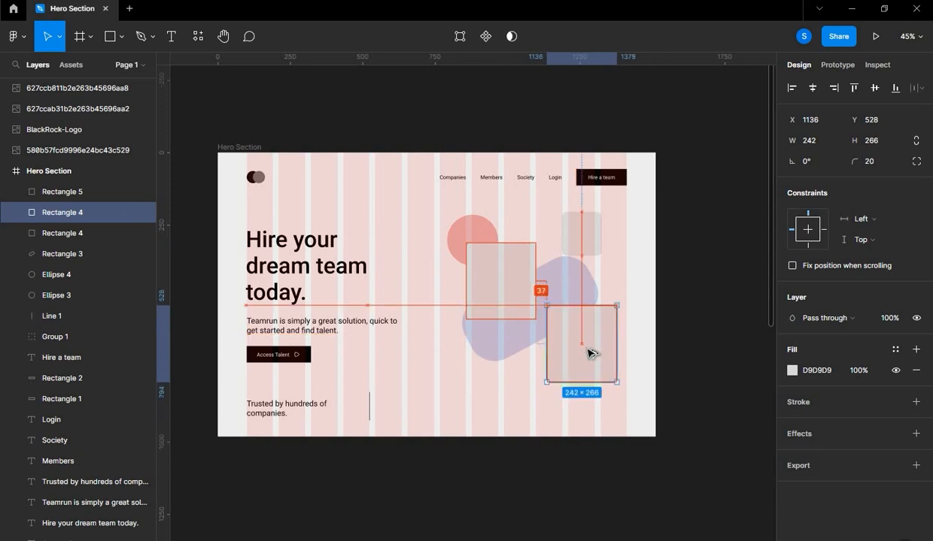
{"action": "mouse_move", "coordinate": [485, 282]}
{"action": "left_mouse_down"}
{"action": "mouse_move", "coordinate": [472, 287]}
{"action": "mouse_move", "coordinate": [480, 273]}
{"action": "left_mouse_up"}
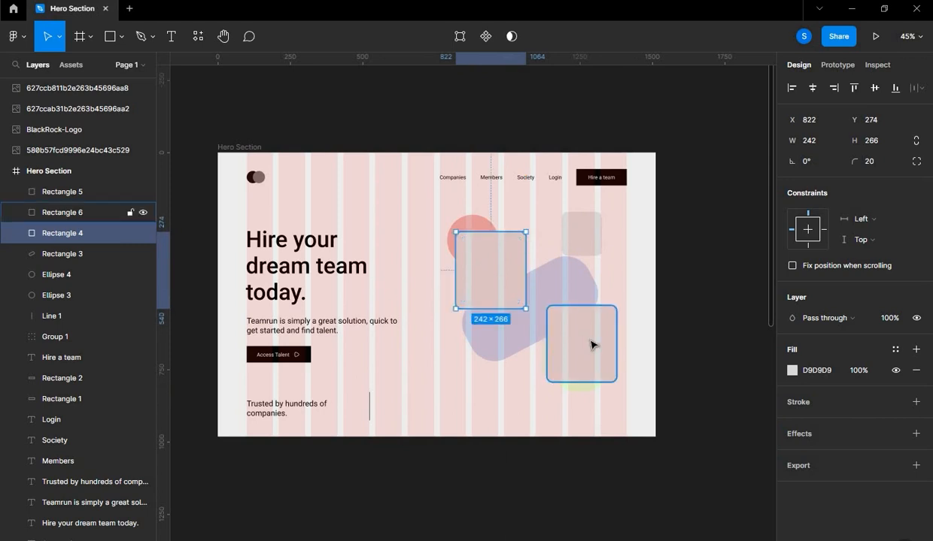
Raise the green circle beside the tilted shape and place the large rectangle copy over it at about X 1130, Y 439.
{"action": "left_click_drag", "start_coordinate": [594, 344], "coordinate": [588, 330]}
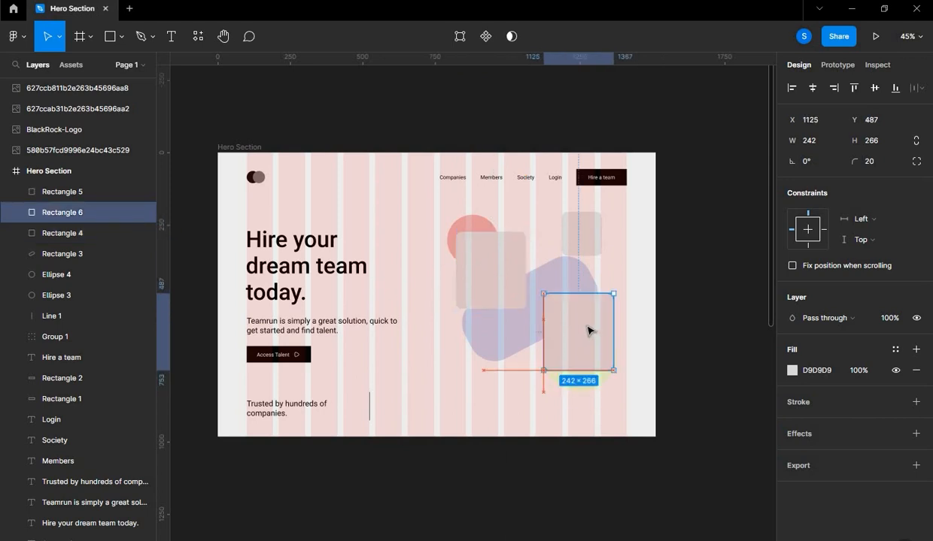
{"action": "left_click_drag", "start_coordinate": [586, 376], "coordinate": [597, 347]}
{"action": "left_click", "coordinate": [596, 353]}
Fill the large rectangle over the pink circle with the Downloads portrait photo of the smiling woman in a white top.
{"action": "left_click", "coordinate": [491, 293]}
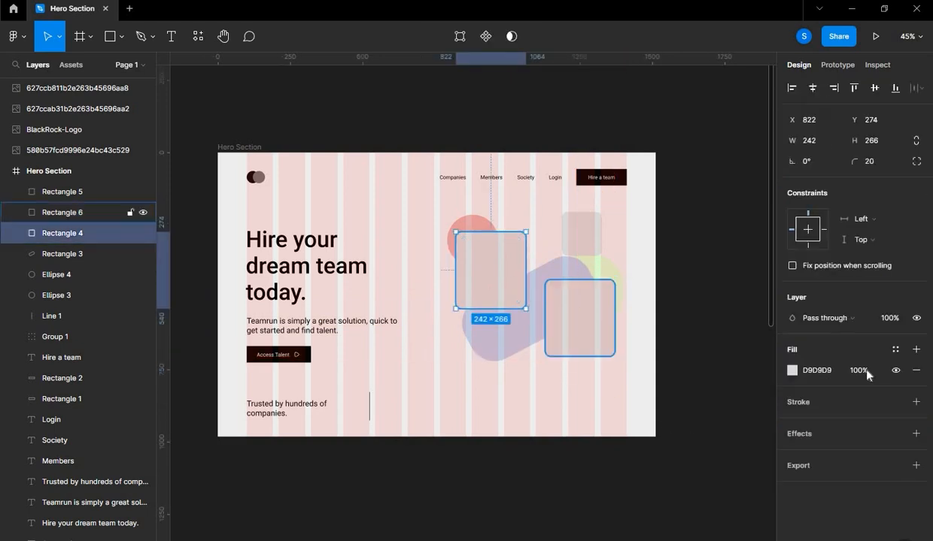
{"action": "left_click", "coordinate": [792, 370]}
{"action": "left_click", "coordinate": [628, 242]}
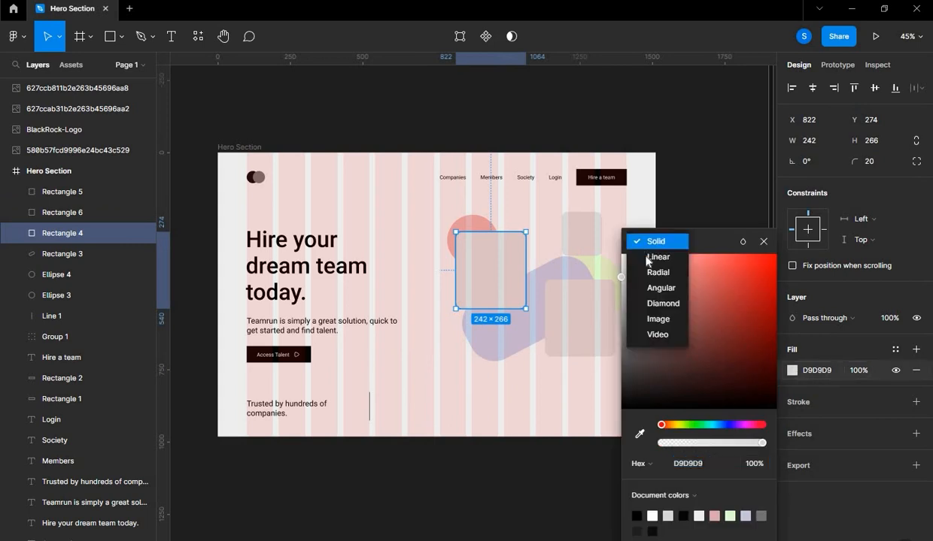
{"action": "left_click", "coordinate": [653, 319]}
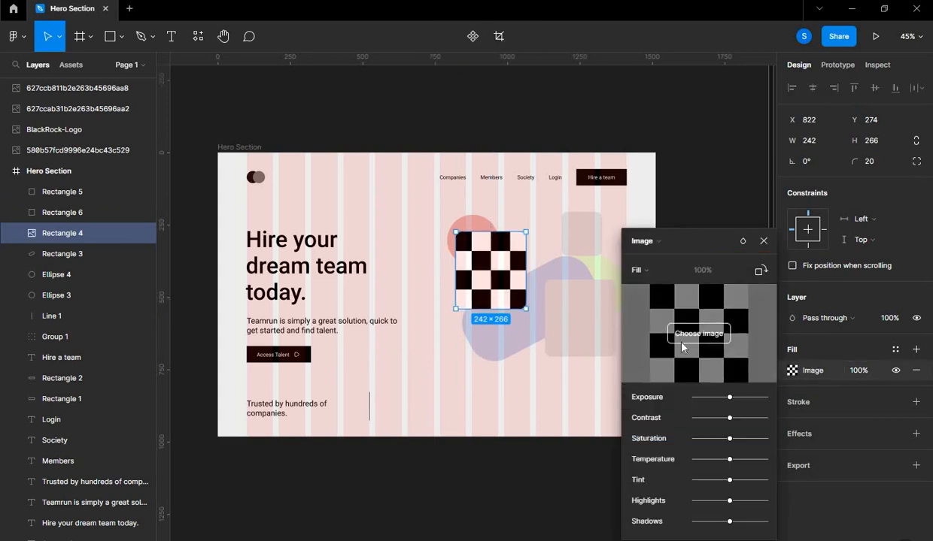
{"action": "left_click", "coordinate": [699, 333]}
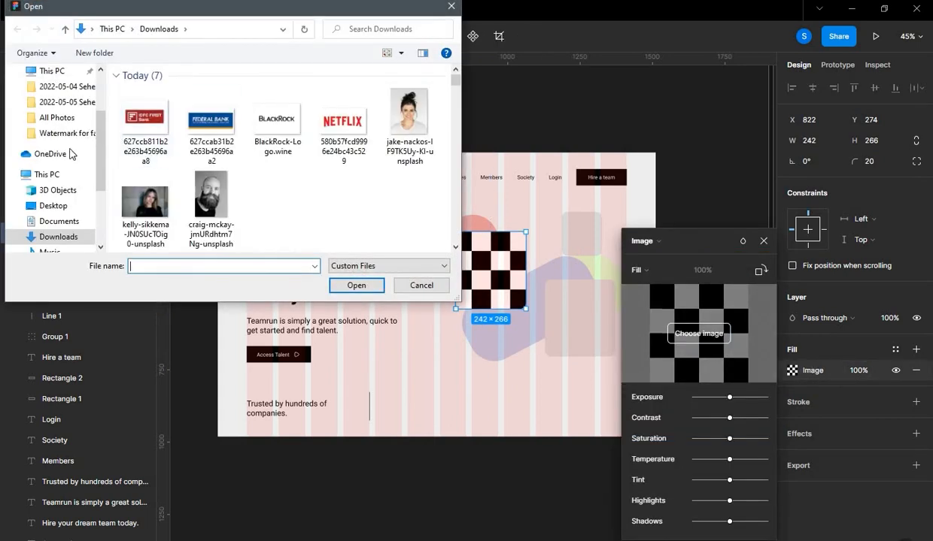
{"action": "double_click", "coordinate": [412, 120]}
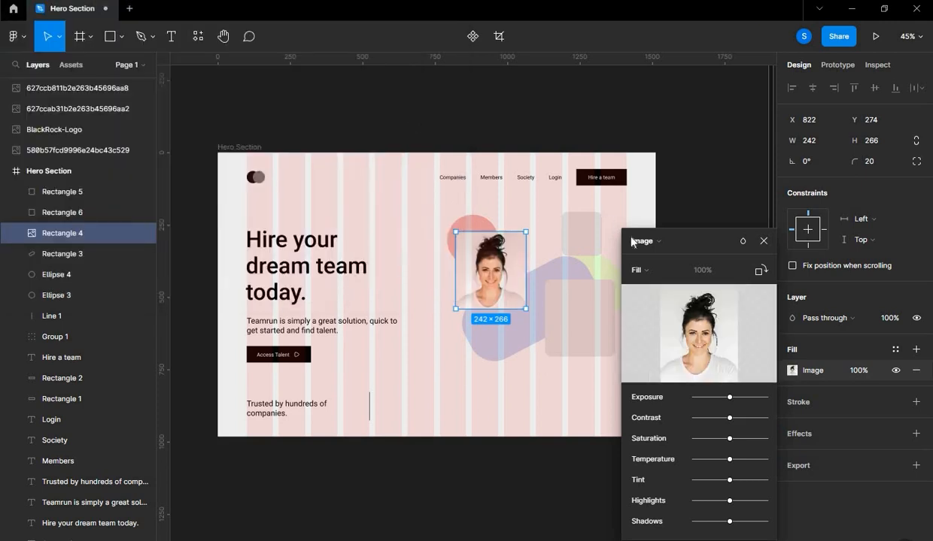
Set the smiling woman's photo fill to Crop mode and close the image settings.
{"action": "left_click", "coordinate": [640, 270]}
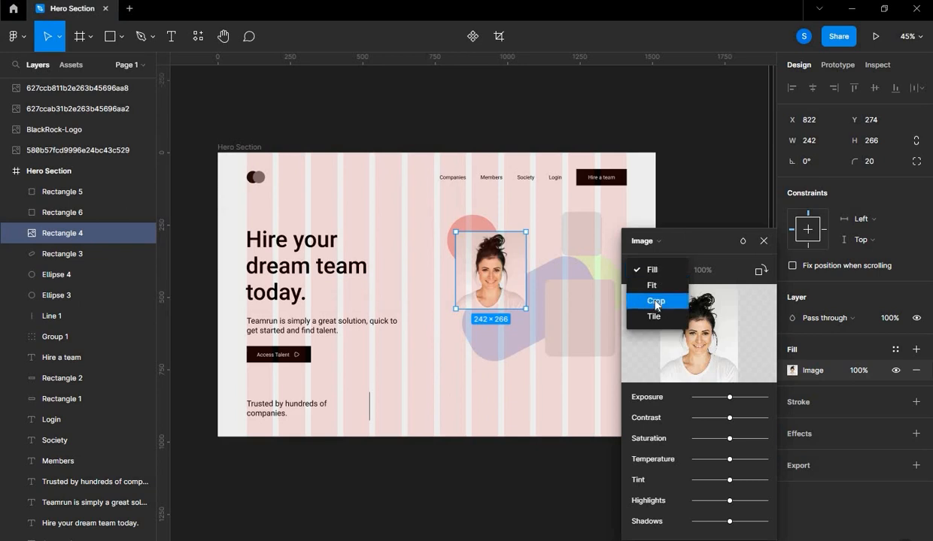
{"action": "left_click", "coordinate": [645, 301]}
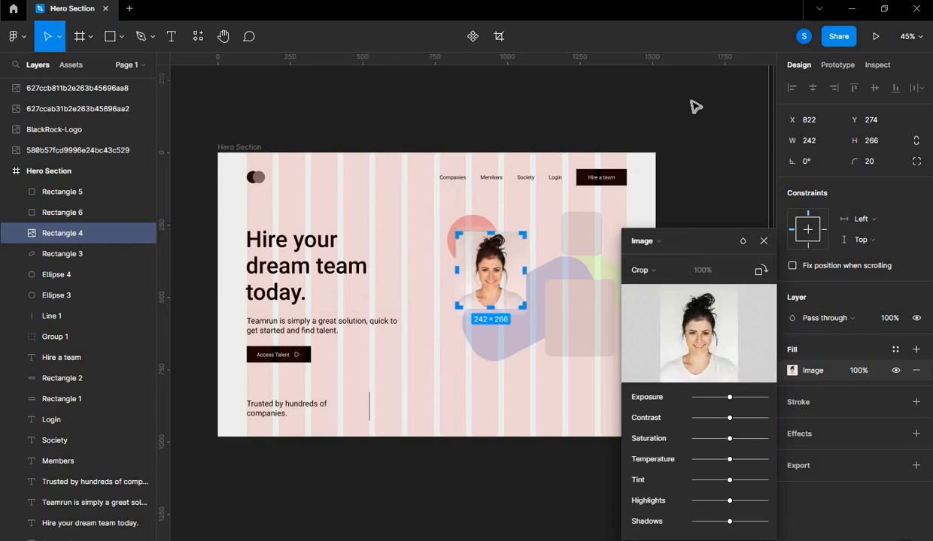
{"action": "key", "text": "Escape"}
{"action": "key", "text": "Escape"}
Fill the large rectangle over the green circle with the black-and-white portrait photo of the bearded man from Downloads.
{"action": "left_click", "coordinate": [587, 317]}
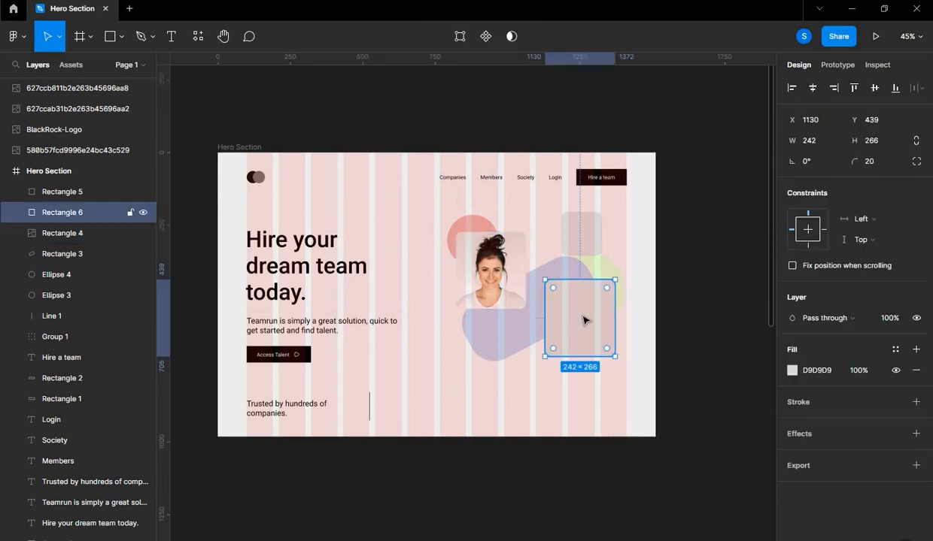
{"action": "left_click", "coordinate": [792, 371]}
{"action": "left_click", "coordinate": [639, 241]}
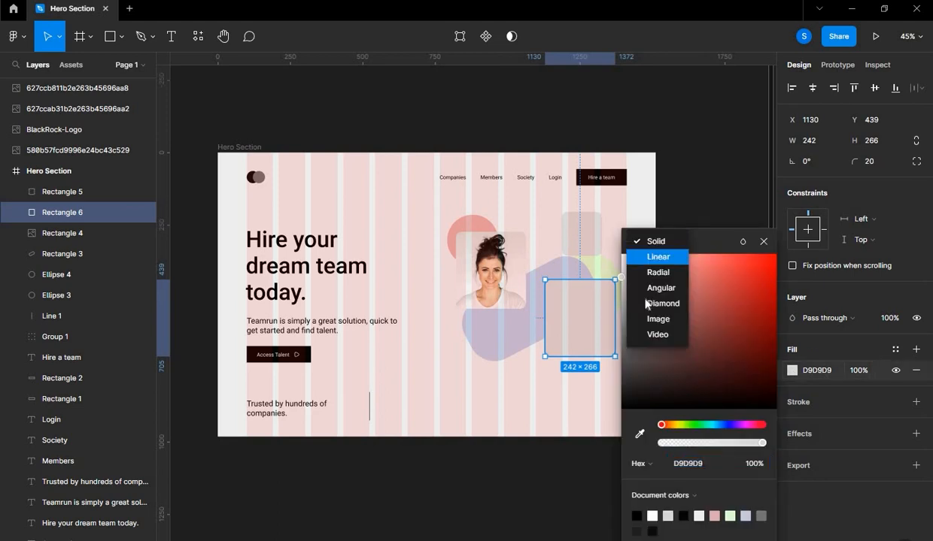
{"action": "left_click", "coordinate": [635, 316]}
{"action": "left_click", "coordinate": [703, 338]}
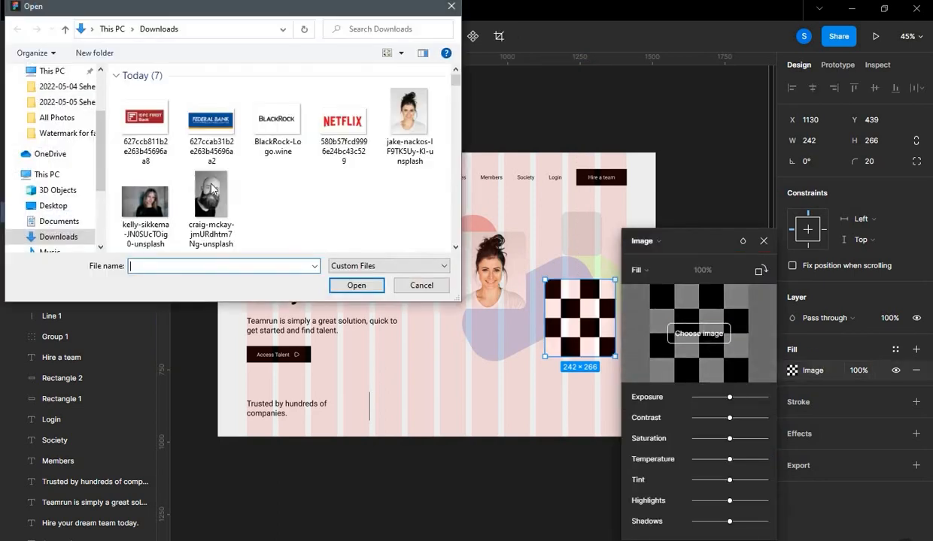
{"action": "double_click", "coordinate": [204, 203]}
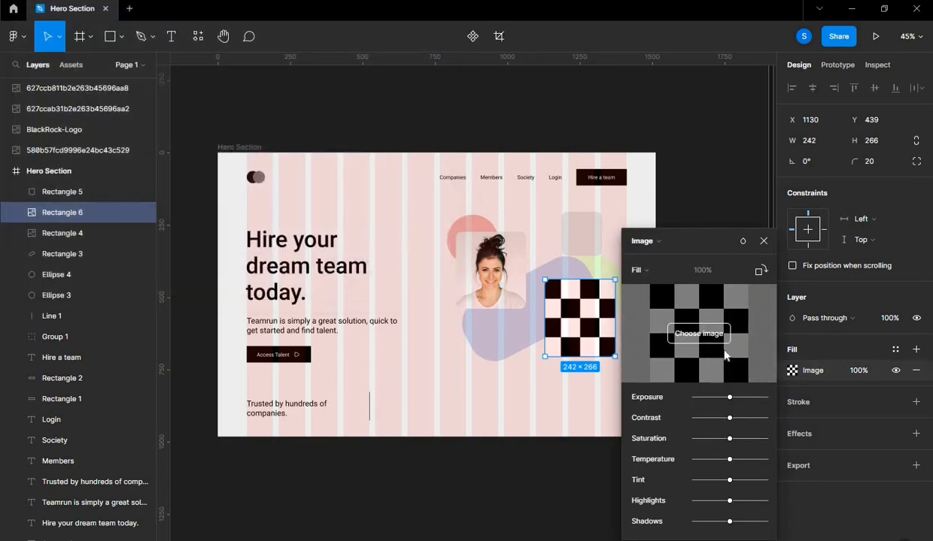
Set the bearded man's photo to Crop mode and reposition it within its frame.
{"action": "left_click", "coordinate": [640, 269]}
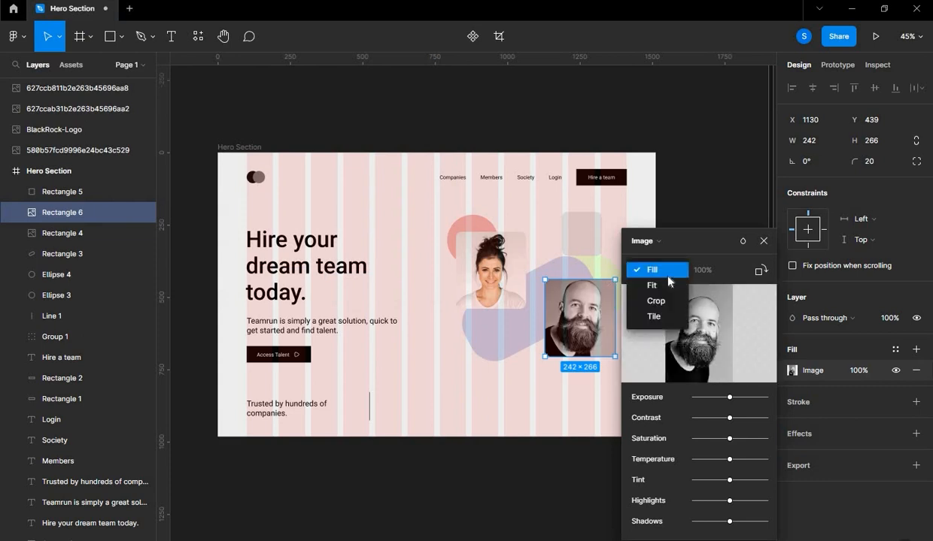
{"action": "left_click", "coordinate": [665, 303]}
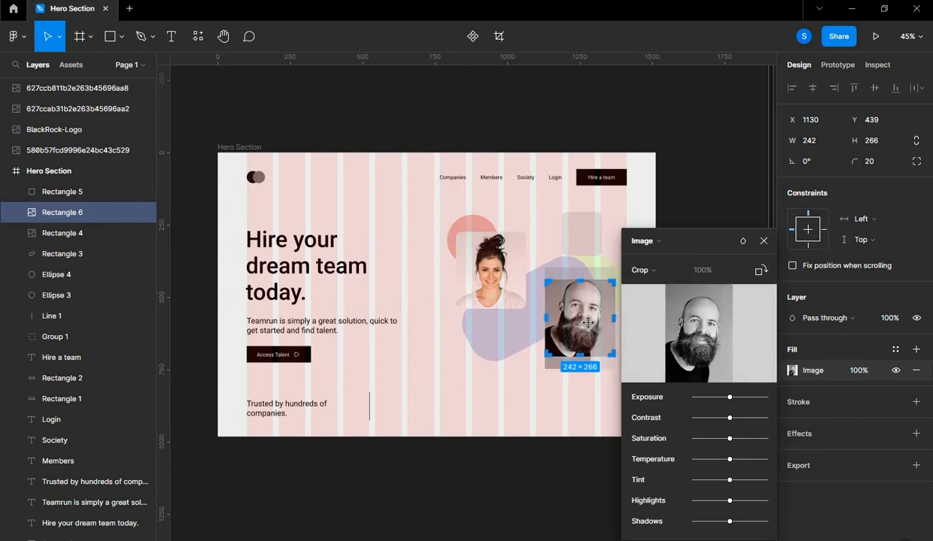
{"action": "mouse_move", "coordinate": [587, 326]}
{"action": "left_mouse_down"}
{"action": "mouse_move", "coordinate": [587, 334]}
{"action": "mouse_move", "coordinate": [588, 326]}
{"action": "left_mouse_up"}
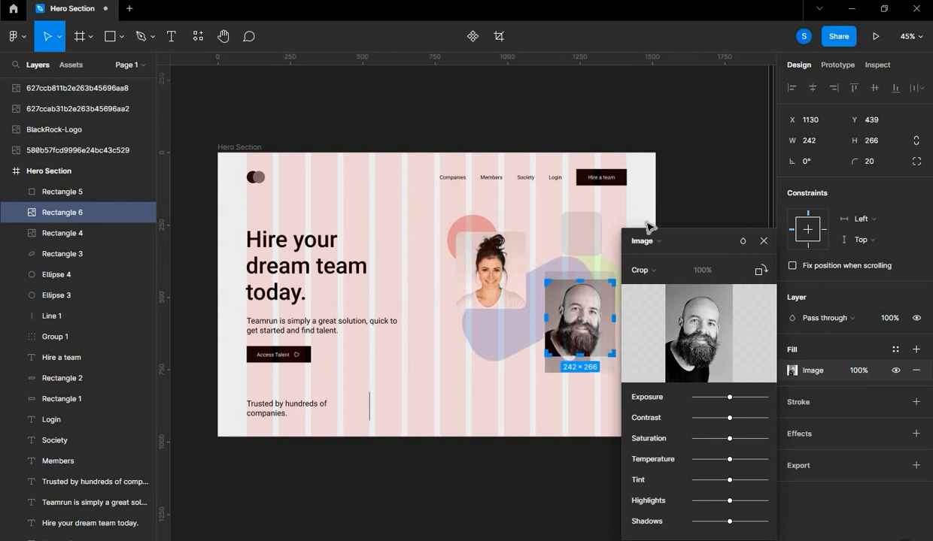
{"action": "key", "text": "Escape"}
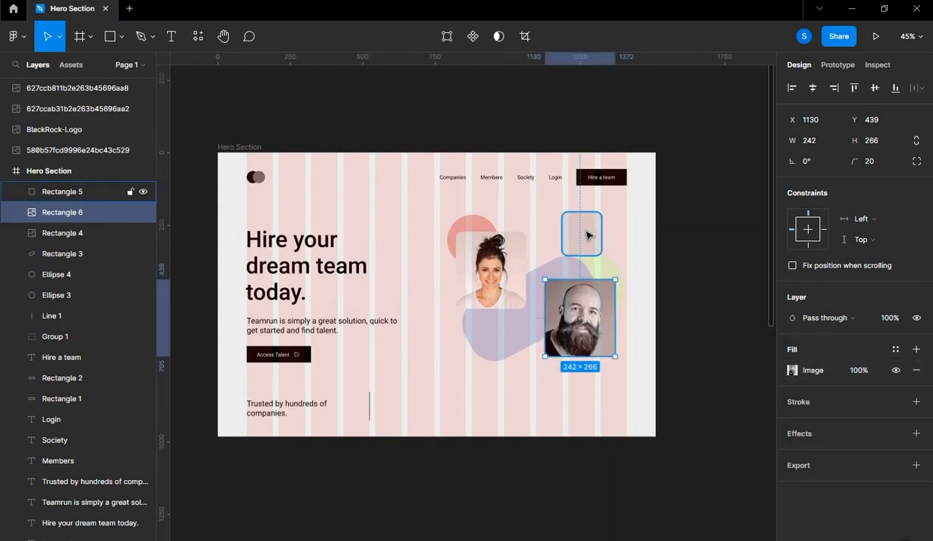
Fill the small rounded rectangle with the Downloads photo of the long-haired woman in a black top.
{"action": "left_click", "coordinate": [591, 235]}
{"action": "left_click", "coordinate": [792, 370]}
{"action": "left_click", "coordinate": [643, 241]}
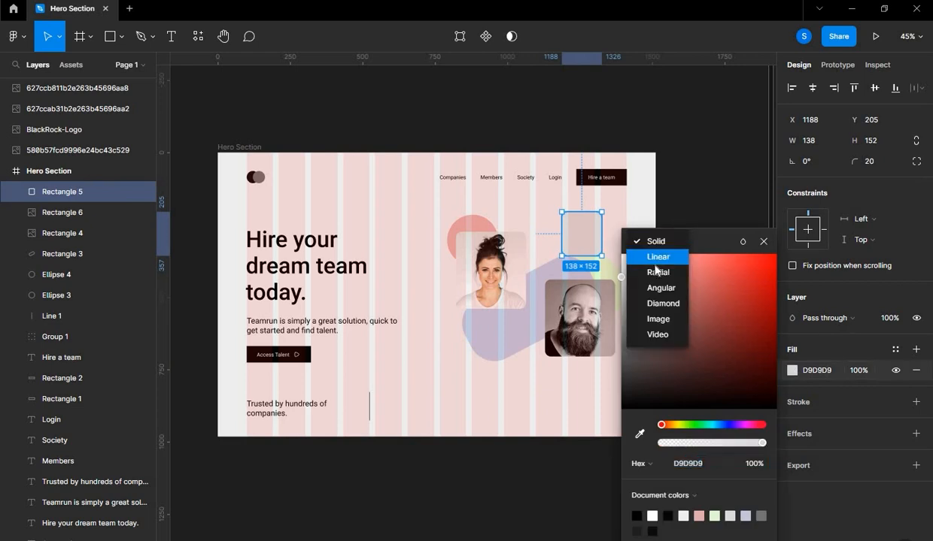
{"action": "left_click", "coordinate": [652, 313]}
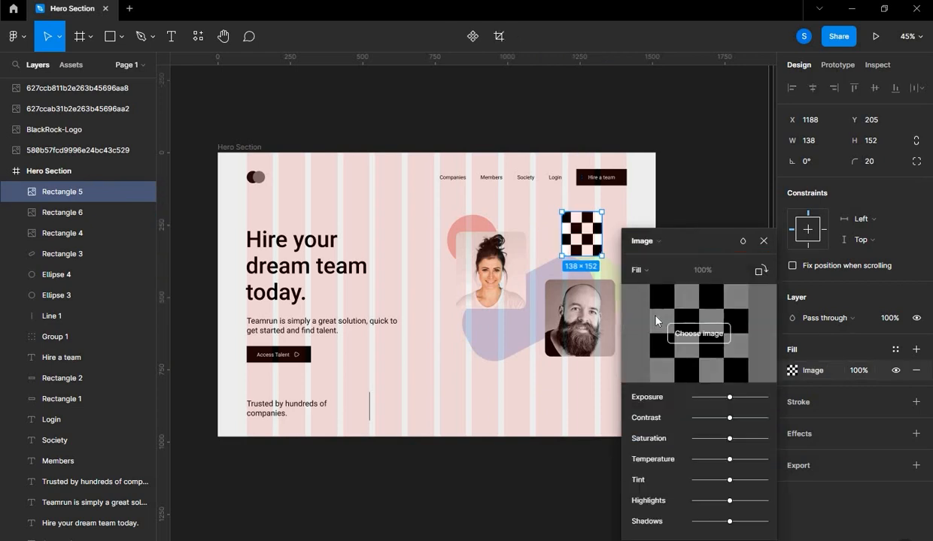
{"action": "left_click", "coordinate": [698, 333]}
{"action": "double_click", "coordinate": [145, 203]}
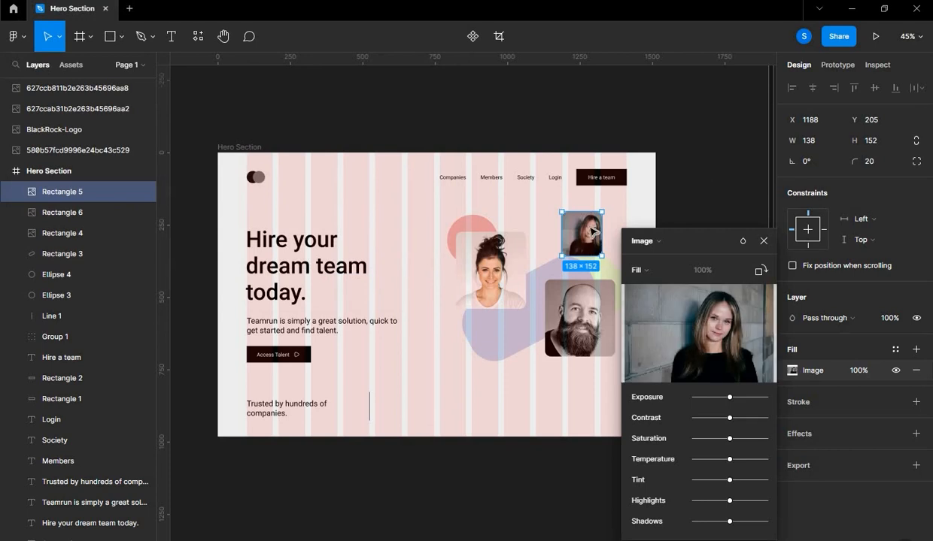
Set the small photo to Crop mode and shift the image left to centre the woman in its frame.
{"action": "left_click", "coordinate": [641, 270]}
{"action": "left_click", "coordinate": [648, 296]}
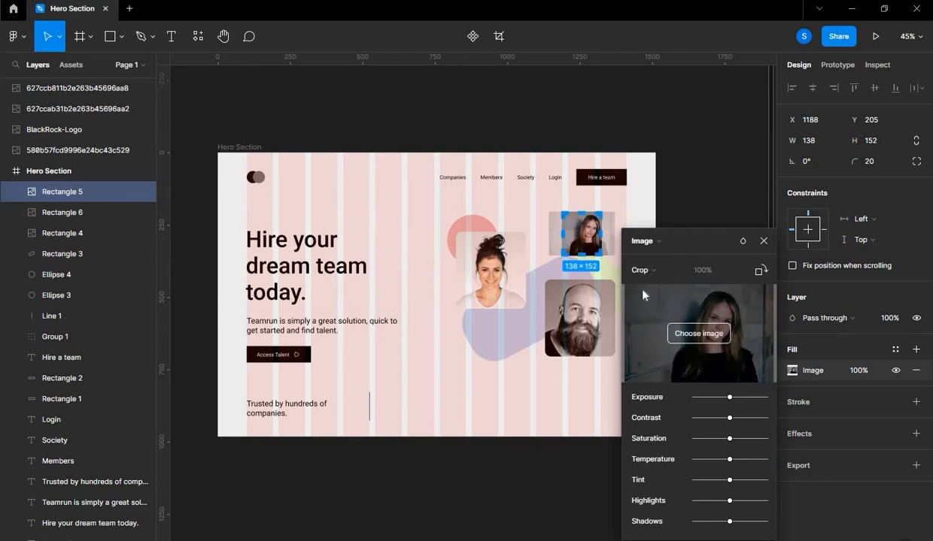
{"action": "left_click_drag", "start_coordinate": [579, 237], "coordinate": [571, 237]}
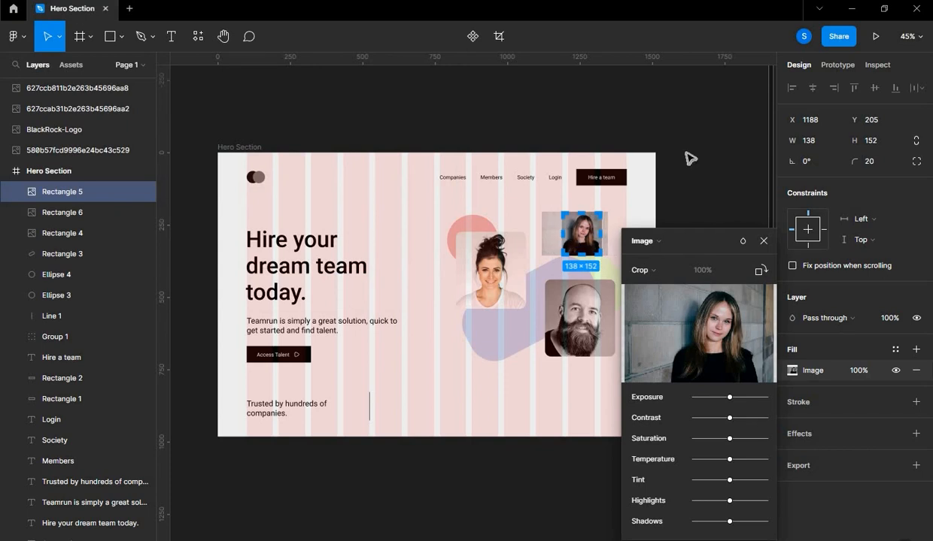
Move the red circle and the smiling woman's photo together left to align with the edge of the layout column.
{"action": "key", "text": "Escape"}
{"action": "left_click", "coordinate": [713, 318]}
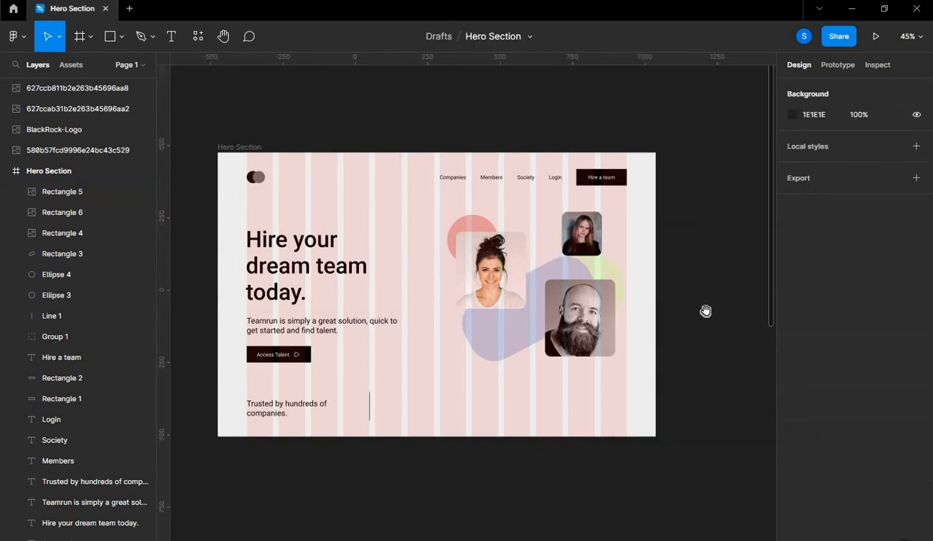
{"action": "left_click_drag", "start_coordinate": [680, 301], "coordinate": [664, 270]}
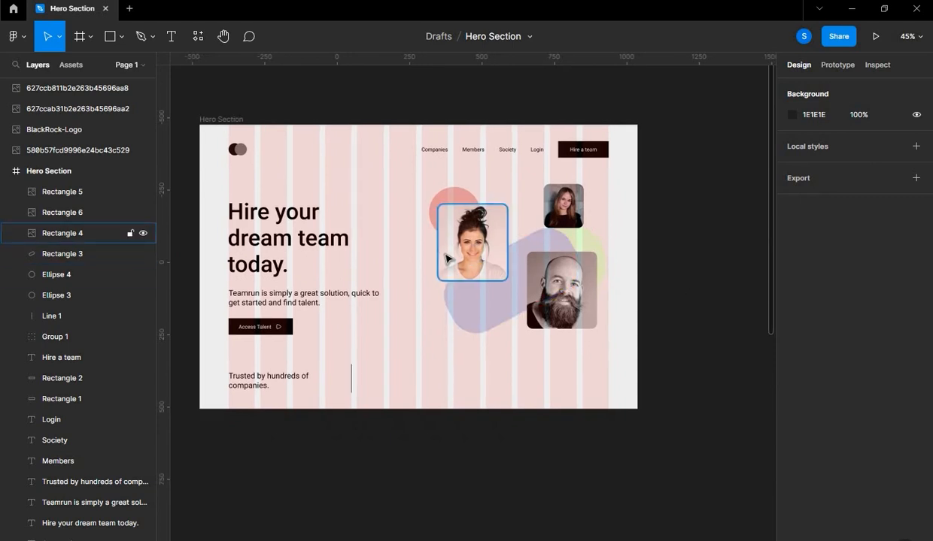
{"action": "scroll", "coordinate": [446, 259], "scroll_direction": "up", "scroll_amount": 3}
{"action": "scroll", "coordinate": [451, 260], "scroll_direction": "down", "scroll_amount": 1}
{"action": "left_click_drag", "start_coordinate": [412, 316], "coordinate": [479, 334]}
{"action": "left_click", "coordinate": [545, 184]}
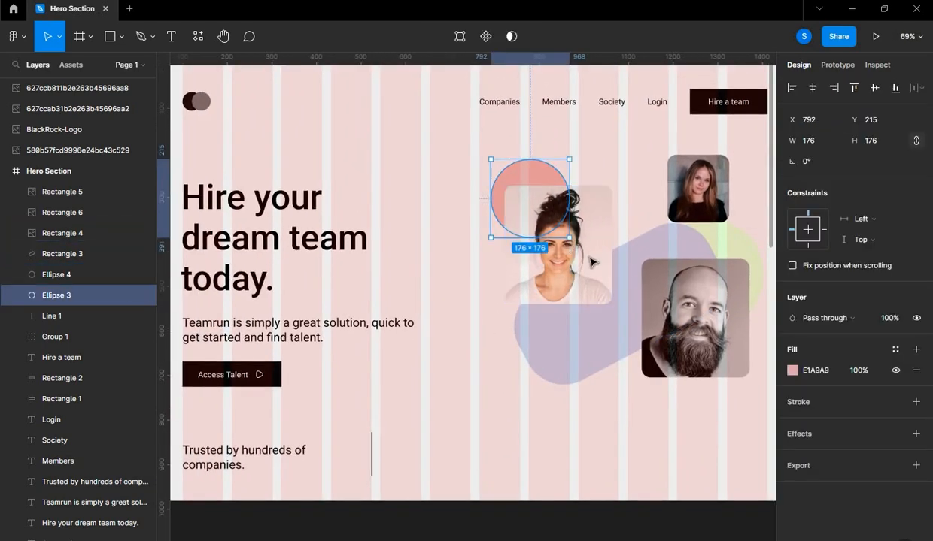
{"action": "left_click", "coordinate": [592, 263], "text": "shift"}
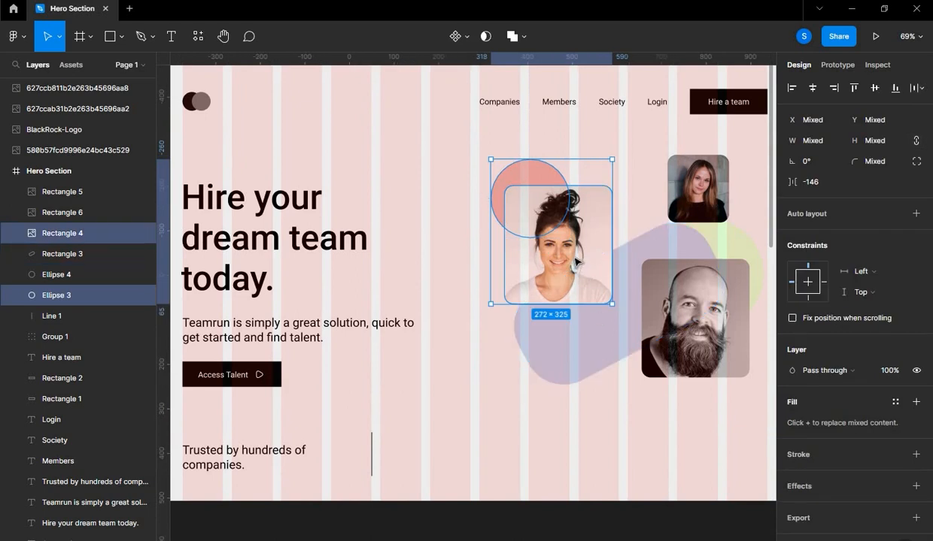
{"action": "left_click_drag", "start_coordinate": [575, 261], "coordinate": [554, 264]}
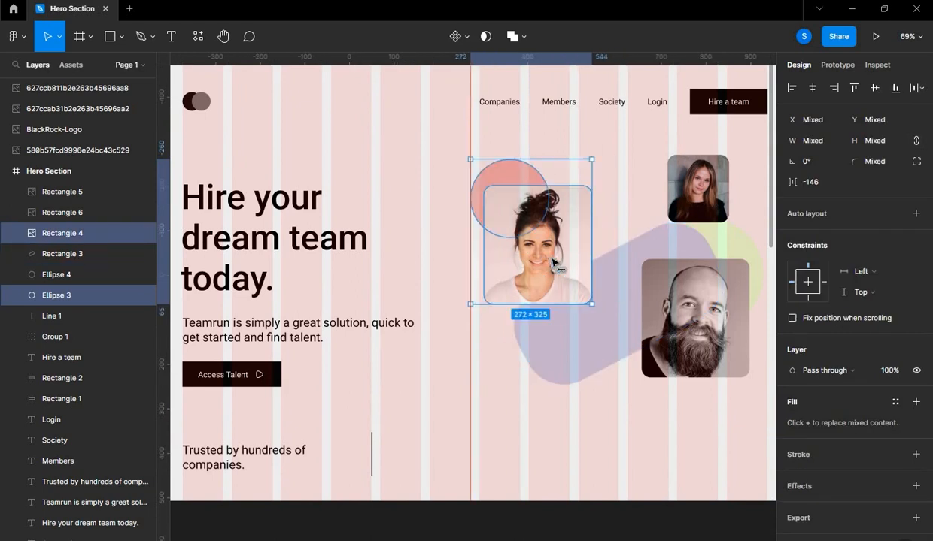
Enlarge the bearded man's photo from its lower-right corner and shift it and the small portrait above it slightly left.
{"action": "left_click", "coordinate": [705, 323]}
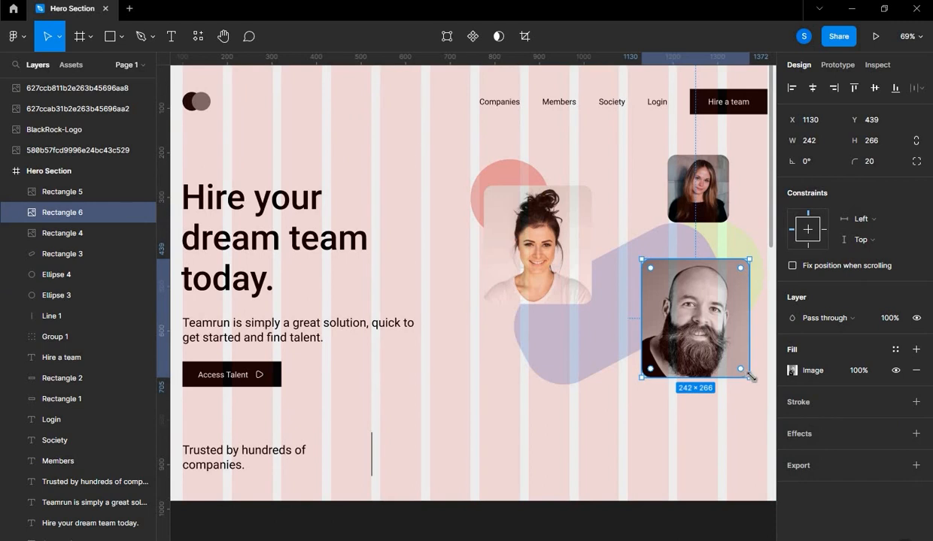
{"action": "scroll", "coordinate": [677, 354], "scroll_direction": "right", "scroll_amount": 3}
{"action": "scroll", "coordinate": [677, 354], "scroll_direction": "down", "scroll_amount": 1}
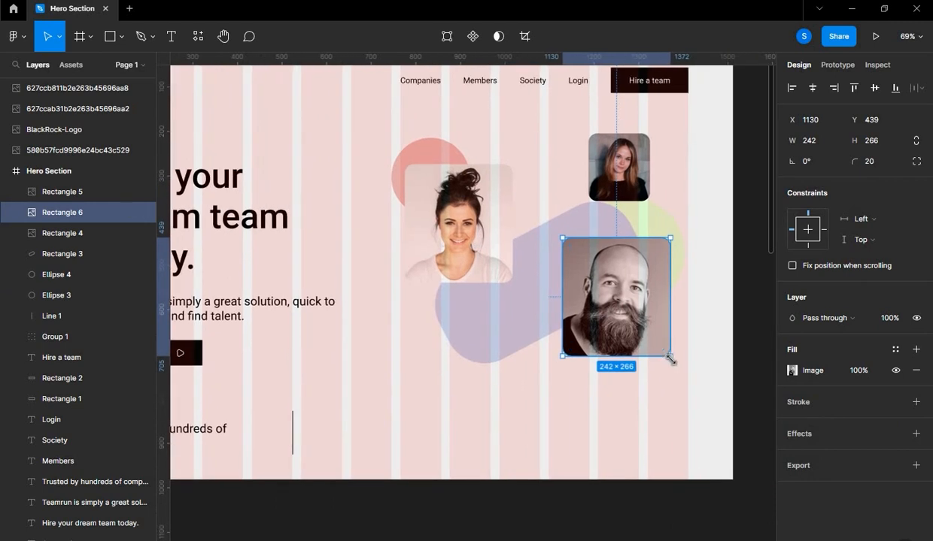
{"action": "left_click_drag", "start_coordinate": [670, 360], "coordinate": [690, 380]}
{"action": "mouse_move", "coordinate": [653, 338]}
{"action": "left_mouse_down"}
{"action": "mouse_move", "coordinate": [644, 352]}
{"action": "mouse_move", "coordinate": [644, 339]}
{"action": "left_mouse_up"}
{"action": "left_click_drag", "start_coordinate": [638, 158], "coordinate": [629, 163]}
{"action": "key", "text": "Escape"}
{"action": "key", "text": "shift+1"}
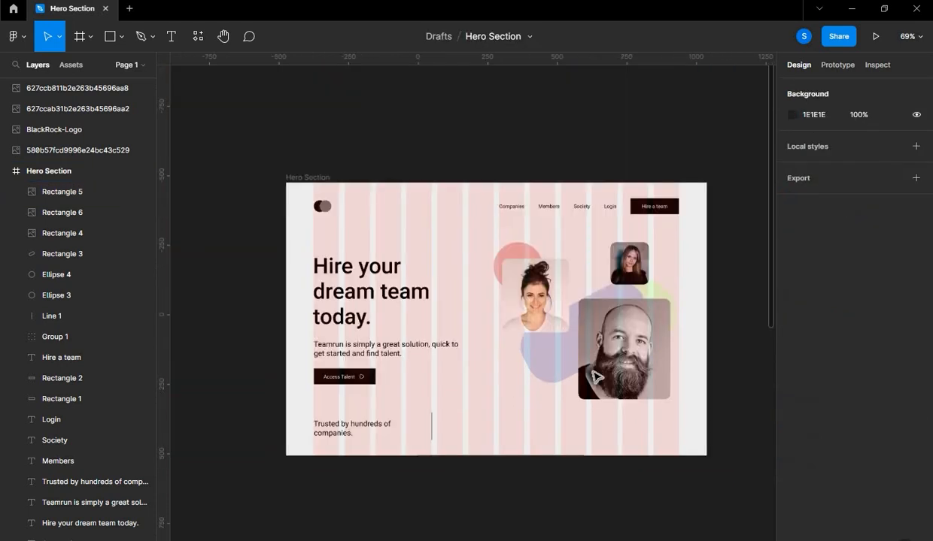
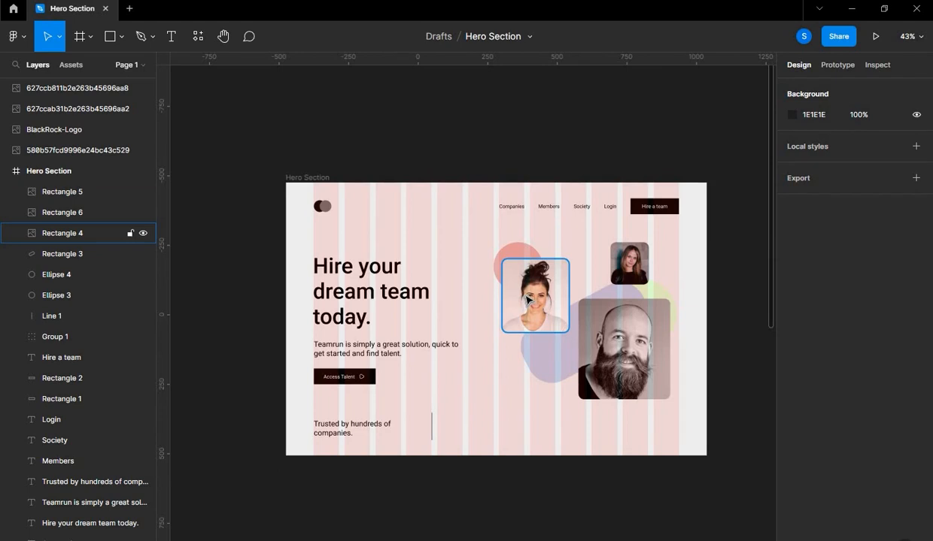
Draw a rectangle about 157 × 80 over the lower-left corner of the smiling woman's photo.
{"action": "scroll", "coordinate": [528, 300], "scroll_direction": "up", "scroll_amount": 2}
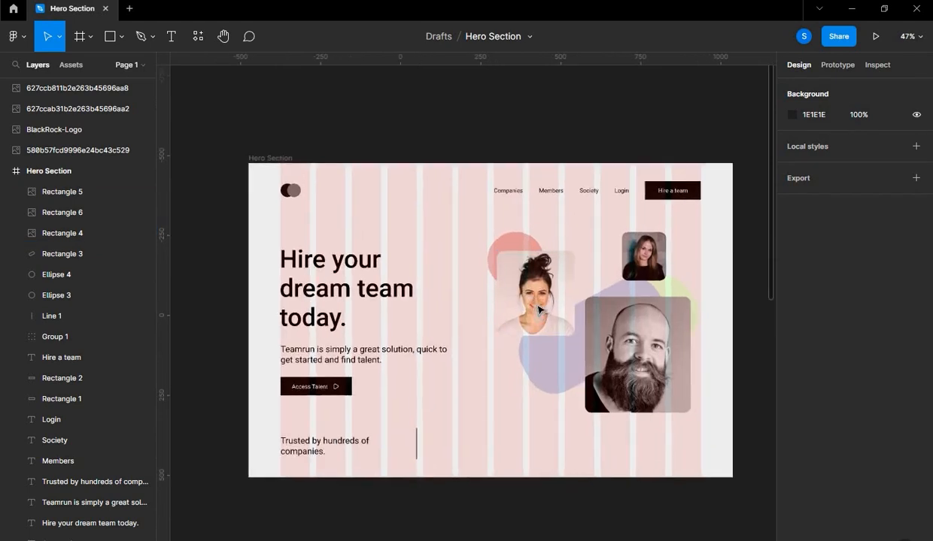
{"action": "left_click", "coordinate": [122, 41]}
{"action": "left_click", "coordinate": [69, 70]}
{"action": "mouse_move", "coordinate": [530, 329]}
{"action": "left_mouse_down"}
{"action": "mouse_move", "coordinate": [580, 352]}
{"action": "mouse_move", "coordinate": [551, 340]}
{"action": "mouse_move", "coordinate": [516, 342]}
{"action": "left_mouse_up"}
Fill the small rectangle with white FFFFFF at 95% opacity.
{"action": "left_click", "coordinate": [792, 370]}
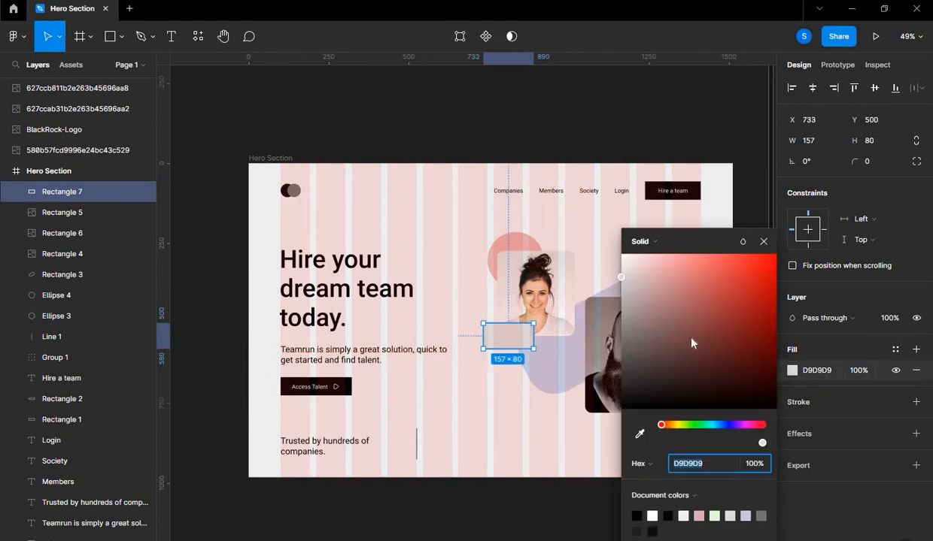
{"action": "left_click_drag", "start_coordinate": [638, 279], "coordinate": [597, 252]}
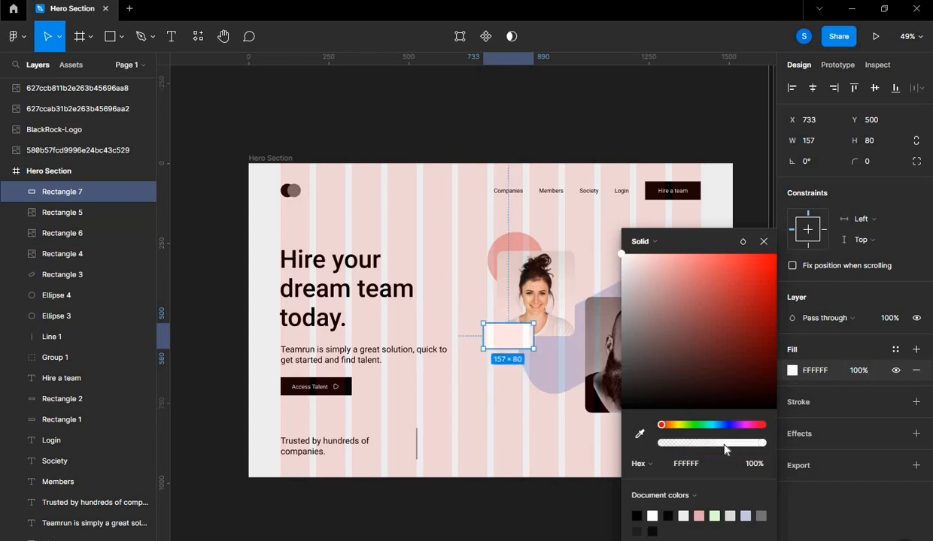
{"action": "left_click_drag", "start_coordinate": [724, 449], "coordinate": [755, 447]}
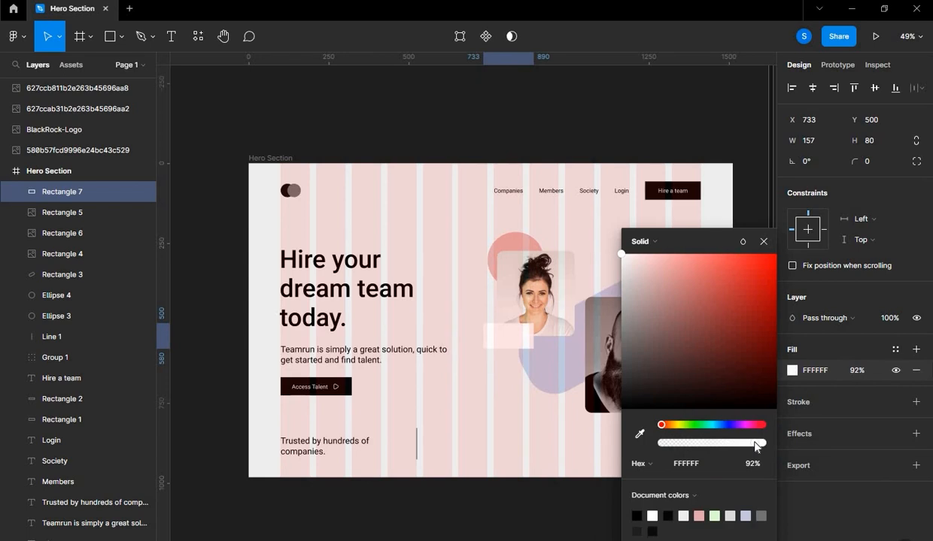
{"action": "mouse_move", "coordinate": [756, 446]}
{"action": "left_mouse_down"}
{"action": "mouse_move", "coordinate": [681, 445]}
{"action": "mouse_move", "coordinate": [751, 446]}
{"action": "left_mouse_up"}
{"action": "key", "text": "Escape"}
{"action": "key", "text": "Escape"}
Round the white rectangle's corners with a radius of 15.
{"action": "scroll", "coordinate": [520, 323], "scroll_direction": "up", "scroll_amount": 5}
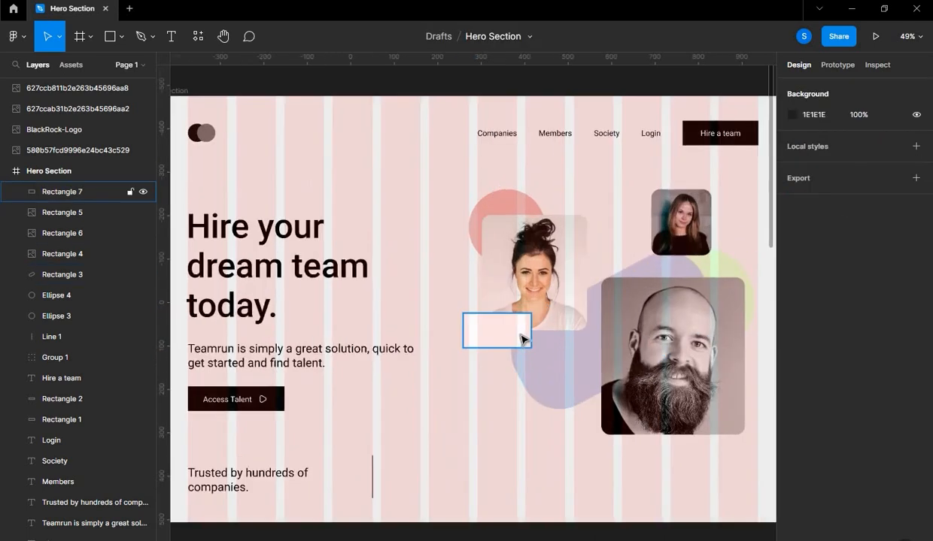
{"action": "scroll", "coordinate": [467, 326], "scroll_direction": "up", "scroll_amount": 3}
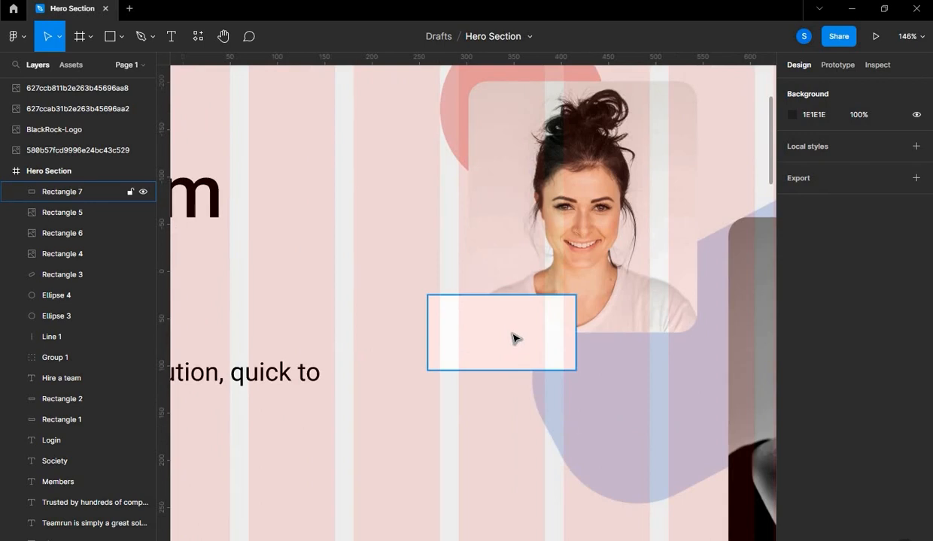
{"action": "left_click", "coordinate": [515, 338]}
{"action": "left_click", "coordinate": [846, 159]}
{"action": "type", "text": "15"}
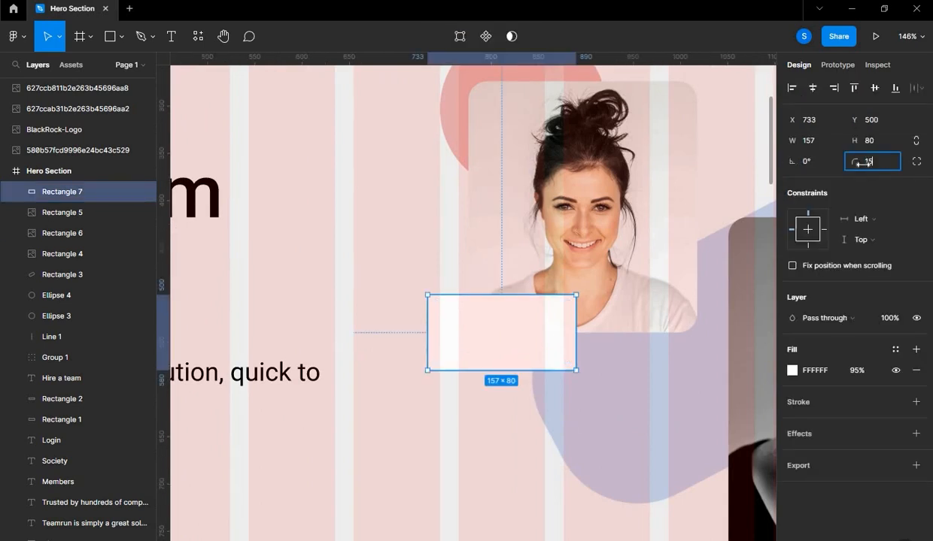
{"action": "key", "text": "Return"}
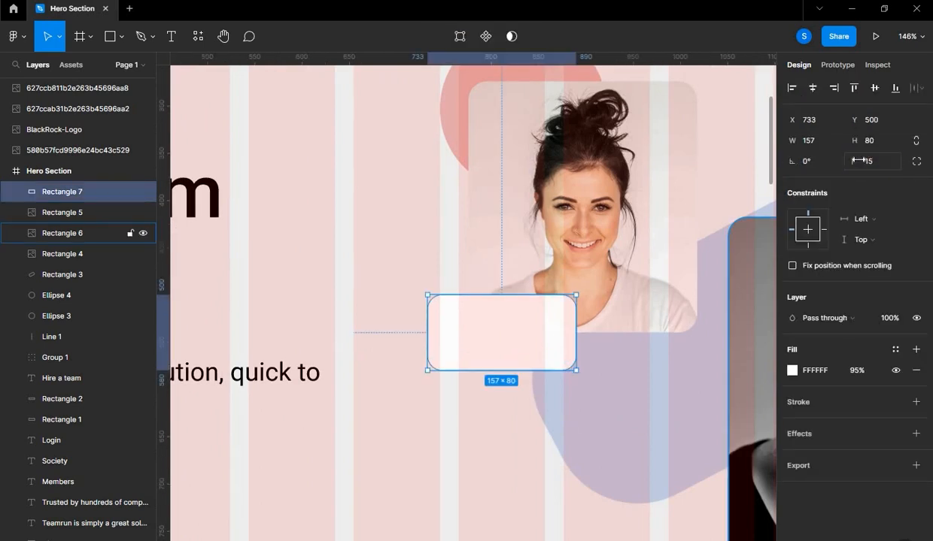
Add a text label with the woman's first name on the white card and set its font size to 18.
{"action": "left_click", "coordinate": [173, 38]}
{"action": "left_click", "coordinate": [481, 342]}
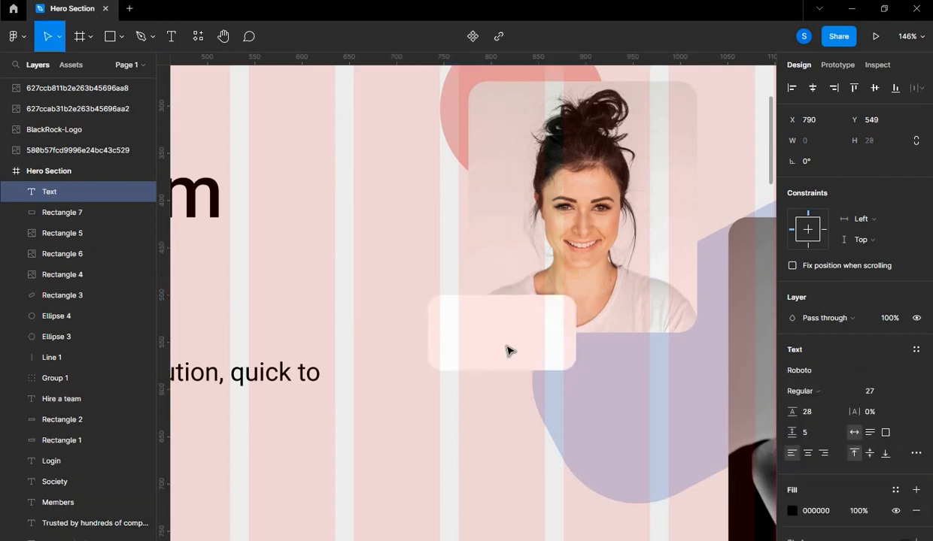
{"action": "type", "text": "Jenny"}
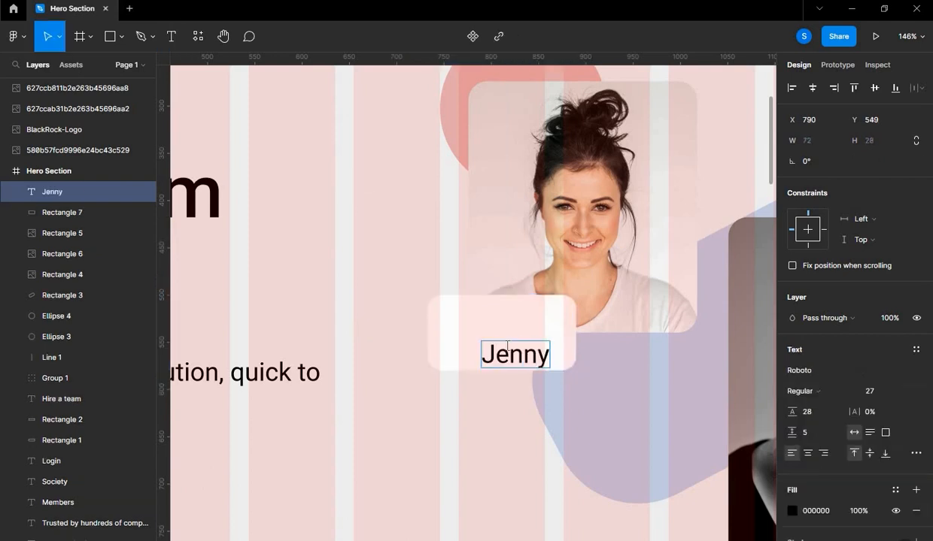
{"action": "key", "text": "Escape"}
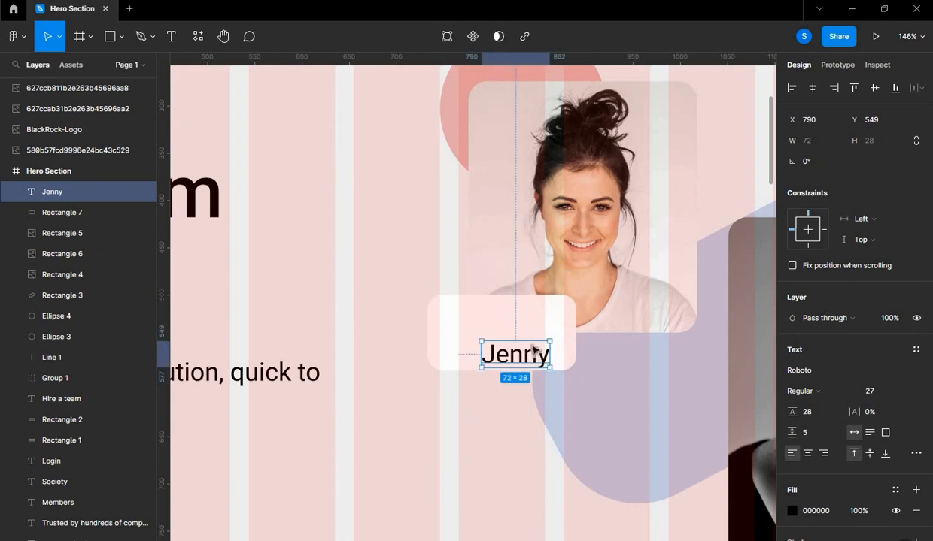
{"action": "left_click", "coordinate": [884, 394]}
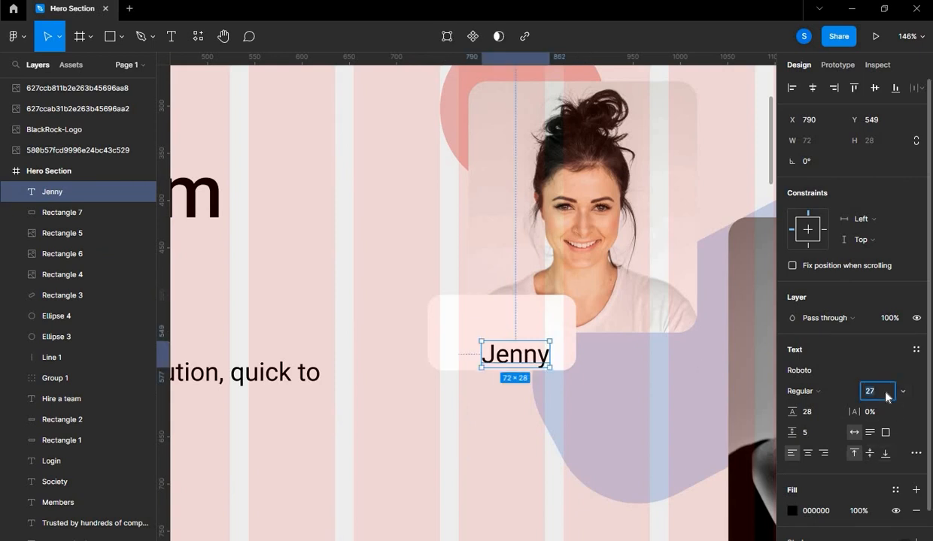
{"action": "type", "text": "18"}
{"action": "key", "text": "Return"}
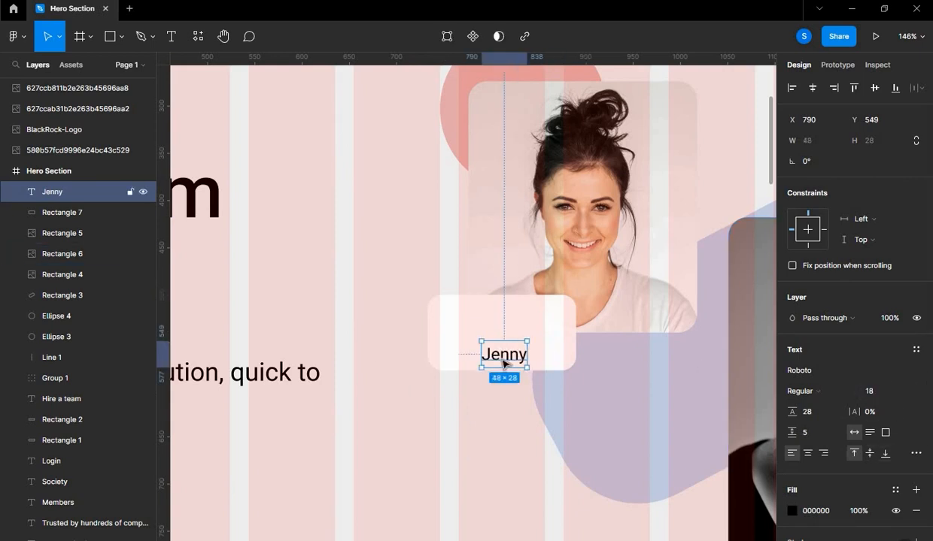
Move the name label to the card's upper left and place a copy directly below it reading "Data Analyst".
{"action": "left_click_drag", "start_coordinate": [489, 355], "coordinate": [475, 373]}
{"action": "double_click", "coordinate": [473, 352]}
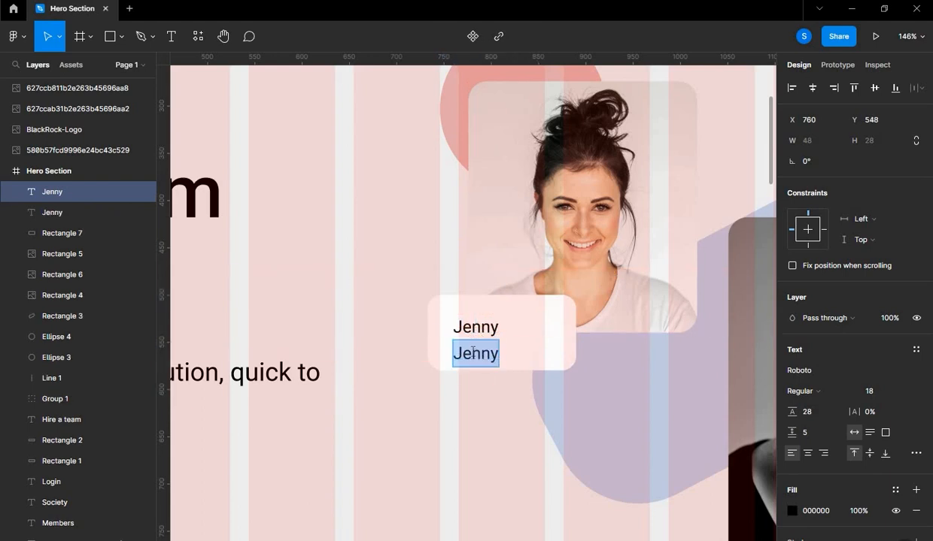
{"action": "type", "text": "data"}
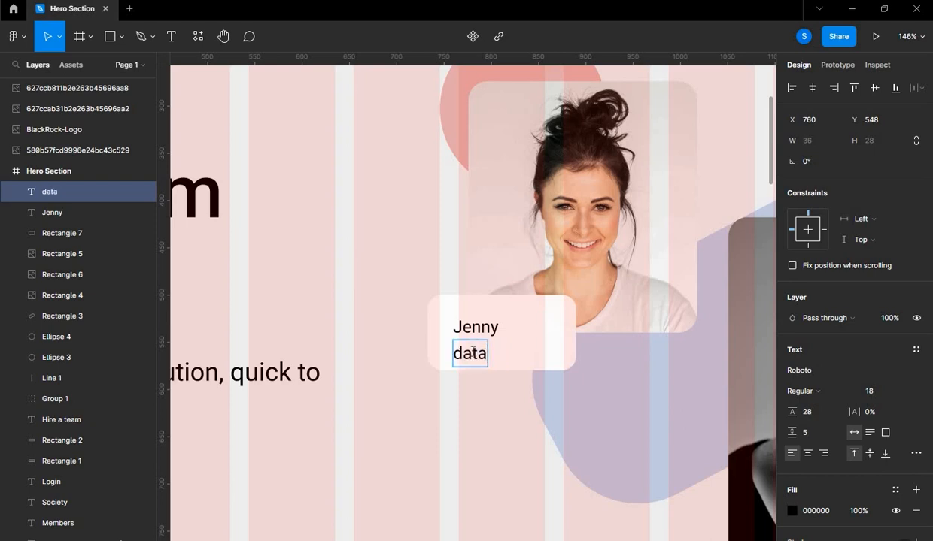
{"action": "key", "text": "BackSpace"}
{"action": "key", "text": "BackSpace"}
{"action": "key", "text": "BackSpace"}
{"action": "type", "text": "Dat"}
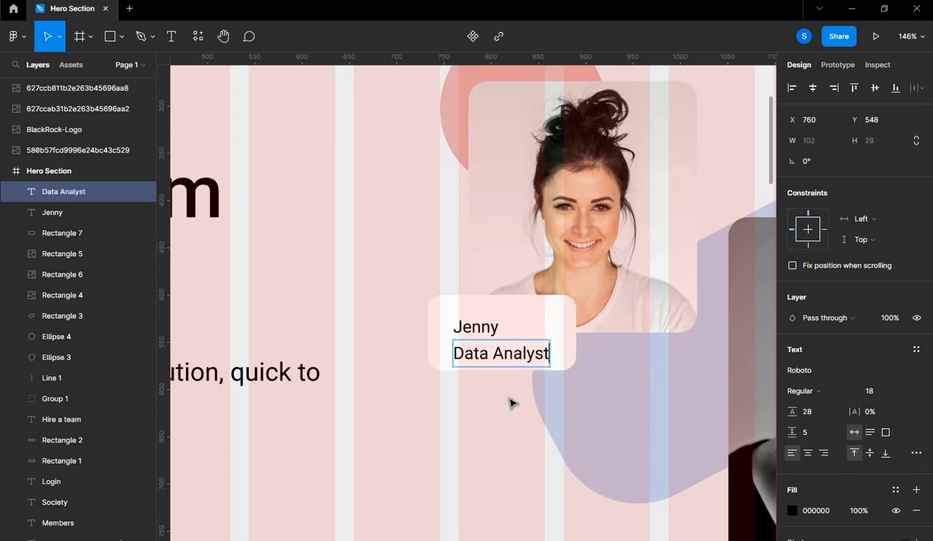
{"action": "key", "text": "Escape"}
Set the "Data Analyst" text's font size to 16.
{"action": "left_click", "coordinate": [882, 391]}
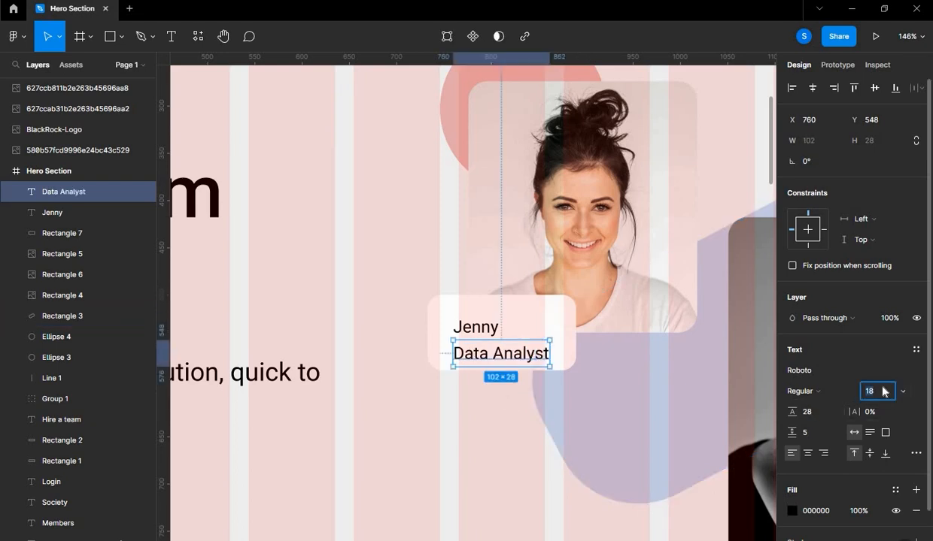
{"action": "type", "text": "16"}
{"action": "key", "text": "Return"}
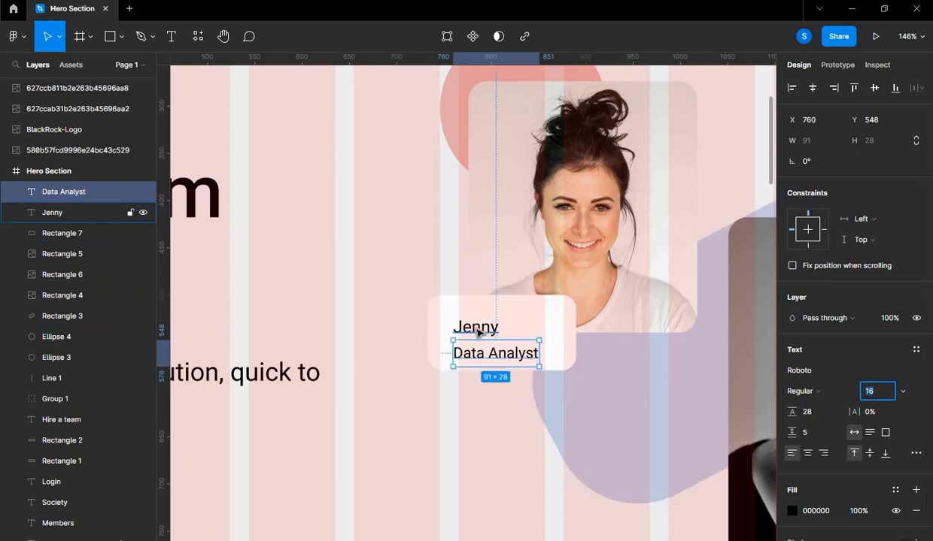
Group the name and job title labels and centre the group horizontally and vertically on the white card.
{"action": "left_click", "coordinate": [477, 328]}
{"action": "left_click", "coordinate": [497, 359], "text": "shift"}
{"action": "key", "text": "ctrl+g"}
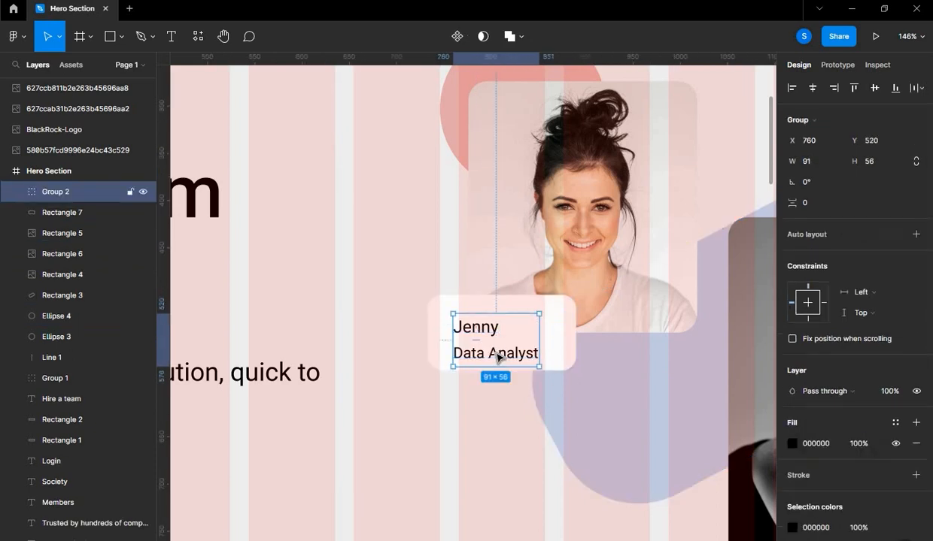
{"action": "left_click", "coordinate": [569, 340], "text": "shift"}
{"action": "left_click", "coordinate": [813, 88]}
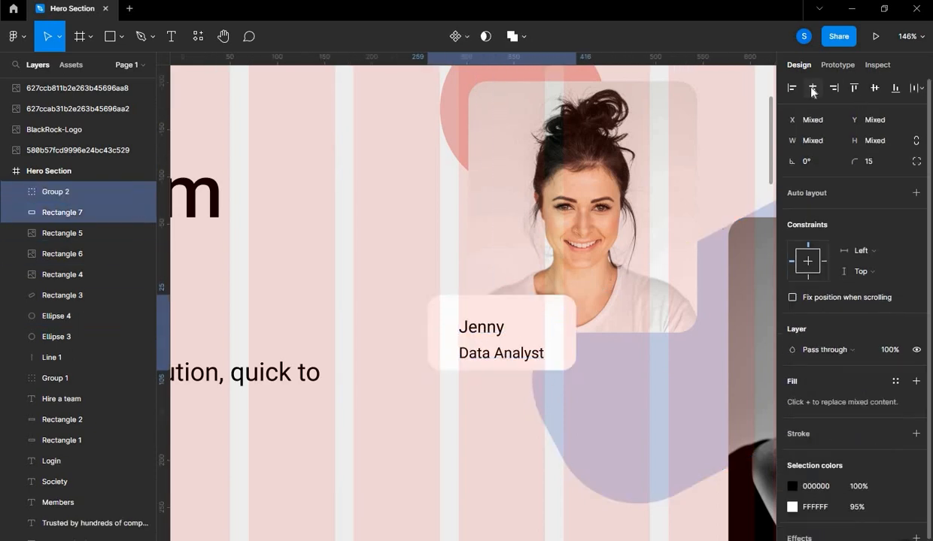
{"action": "left_click", "coordinate": [875, 90]}
{"action": "key", "text": "Escape"}
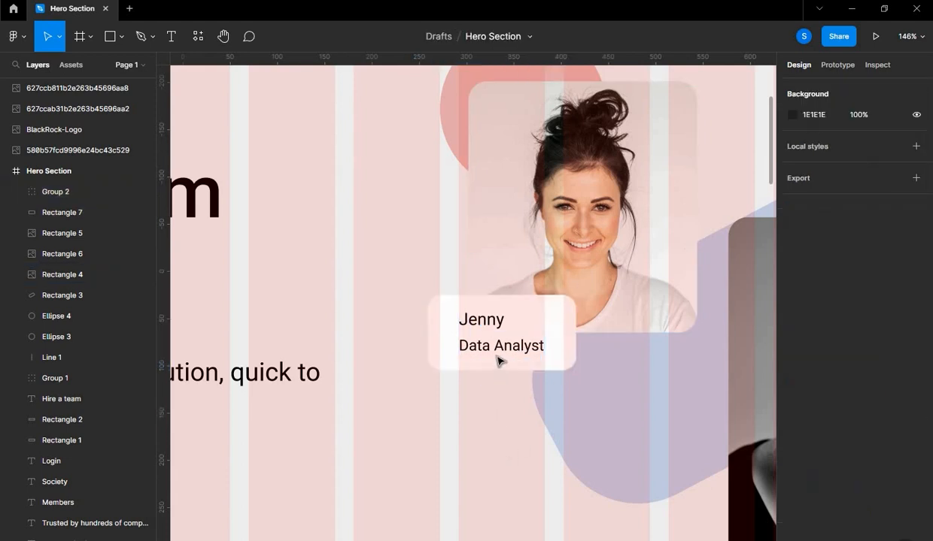
Duplicate the white card with its labels onto the lower-right corner of the bearded man's photo.
{"action": "left_click", "coordinate": [547, 339]}
{"action": "left_click", "coordinate": [564, 344], "text": "shift"}
{"action": "scroll", "coordinate": [564, 343], "scroll_direction": "down", "scroll_amount": 8}
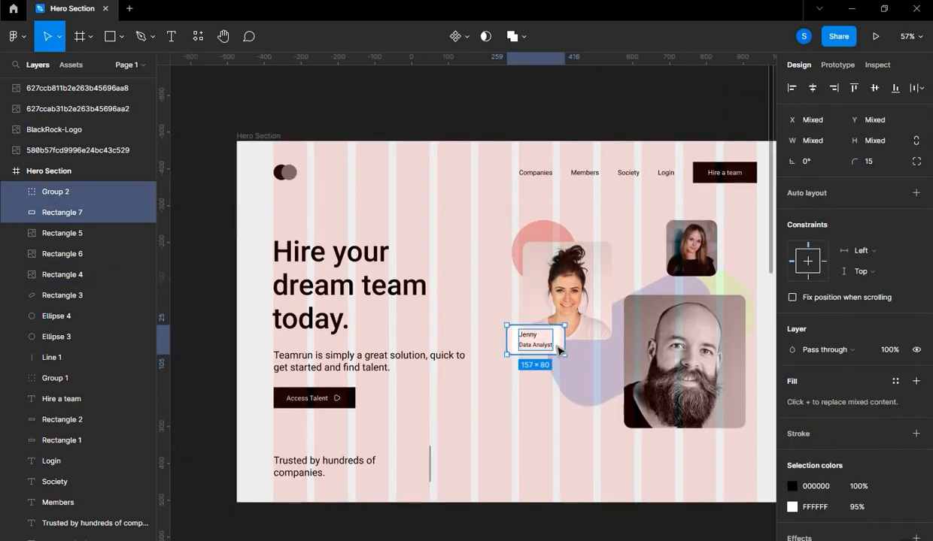
{"action": "scroll", "coordinate": [482, 342], "scroll_direction": "right", "scroll_amount": 2}
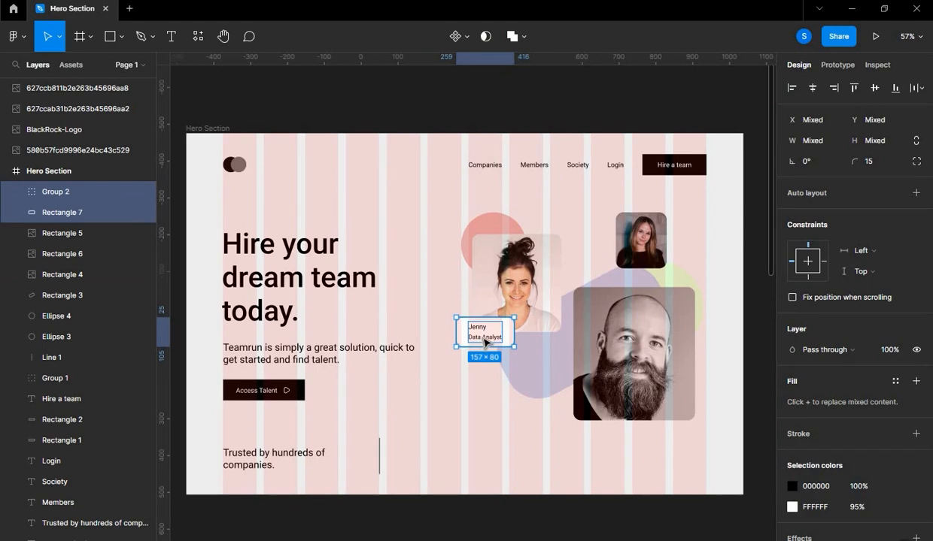
{"action": "left_click_drag", "start_coordinate": [485, 340], "coordinate": [679, 428]}
{"action": "left_click", "coordinate": [649, 466]}
Replace the name on the copied card with the bearded man's first name.
{"action": "scroll", "coordinate": [662, 427], "scroll_direction": "up", "scroll_amount": 4}
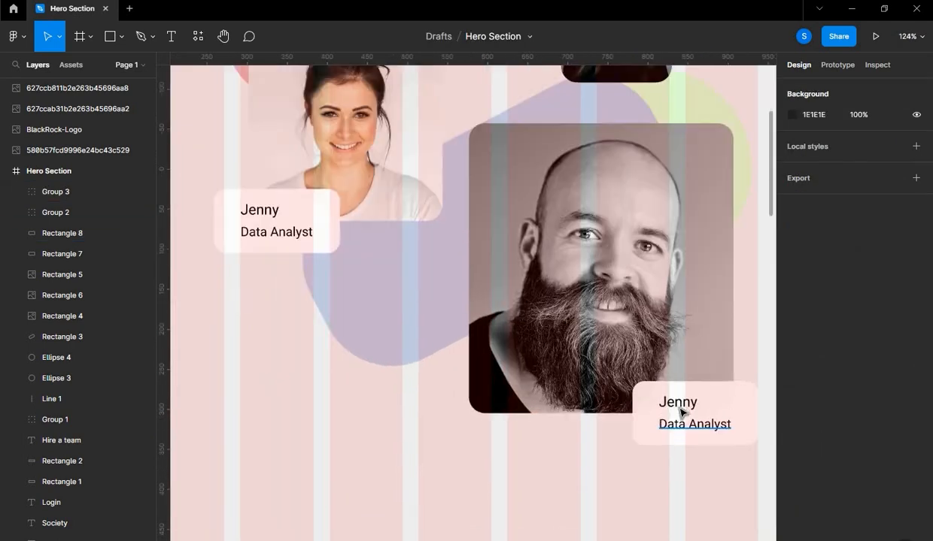
{"action": "left_click", "coordinate": [679, 412]}
{"action": "double_click", "coordinate": [679, 406]}
{"action": "type", "text": "John"}
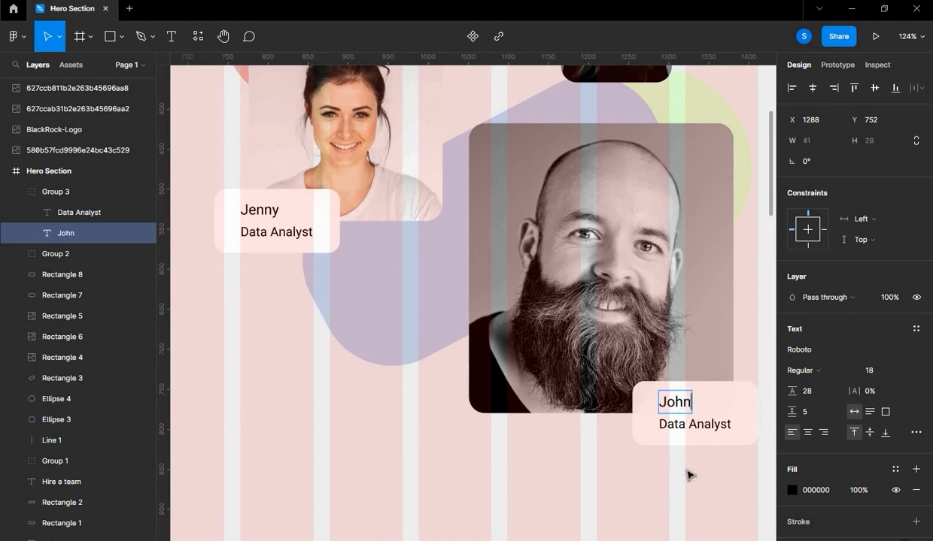
Replace the job title on the bearded man's card with "Developer".
{"action": "triple_click", "coordinate": [705, 427]}
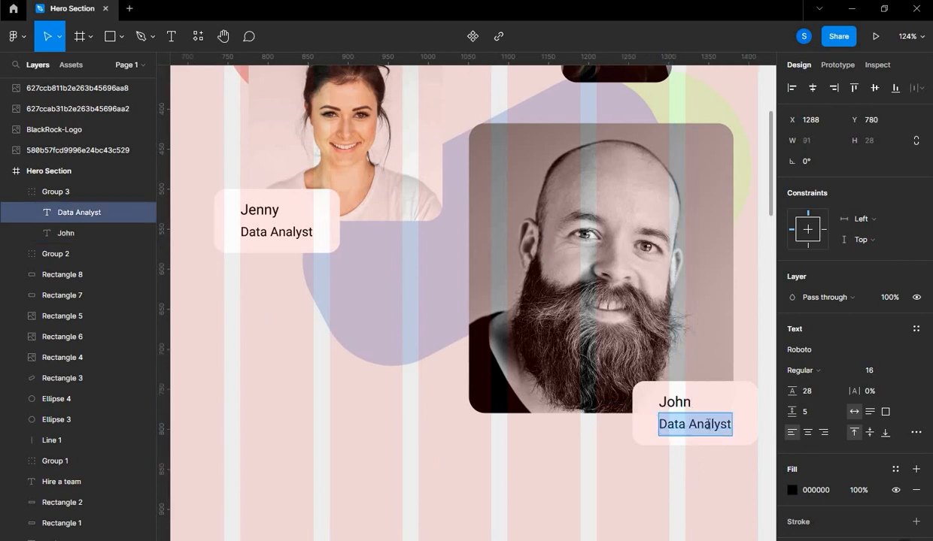
{"action": "type", "text": "Developer"}
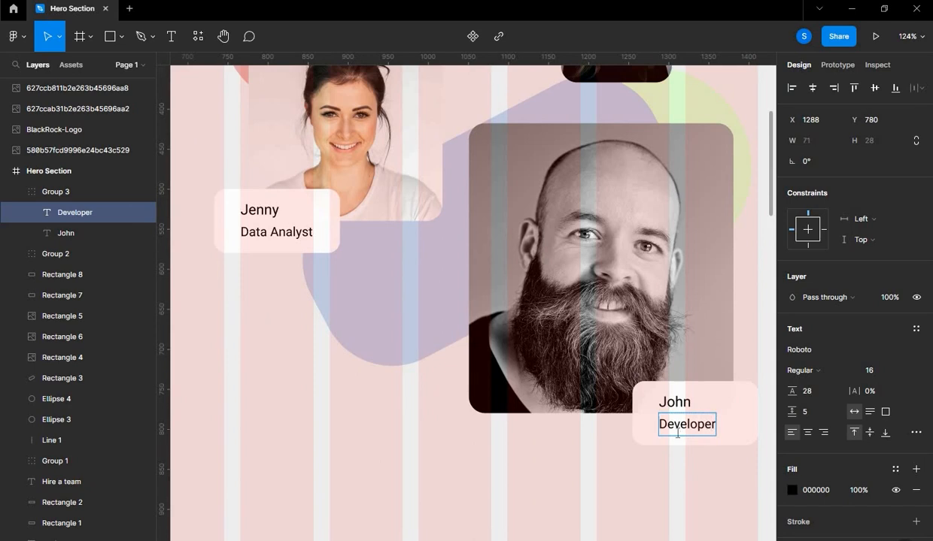
{"action": "type", "text": "Backend"}
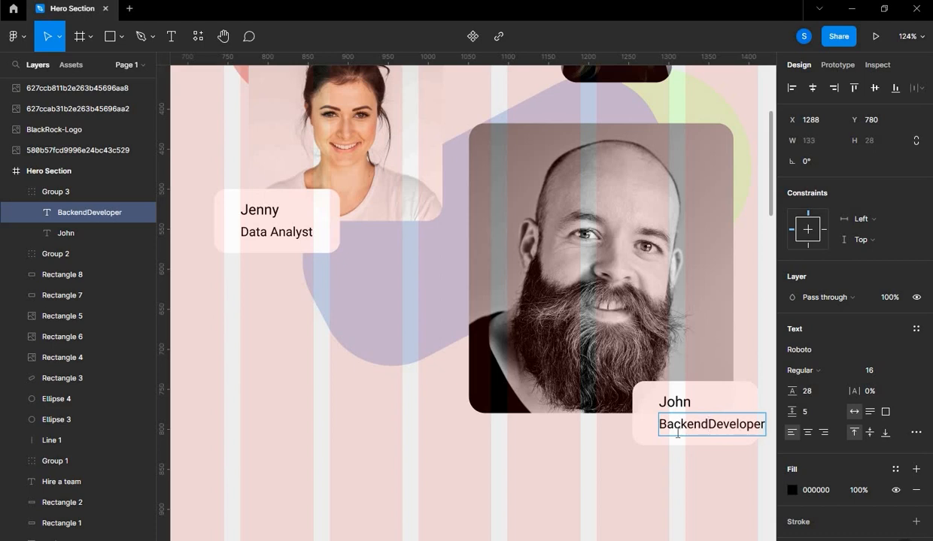
{"action": "key", "text": "BackSpace"}
{"action": "key", "text": "BackSpace"}
{"action": "key", "text": "BackSpace"}
{"action": "key", "text": "BackSpace"}
{"action": "key", "text": "BackSpace"}
{"action": "key", "text": "BackSpace"}
{"action": "key", "text": "BackSpace"}
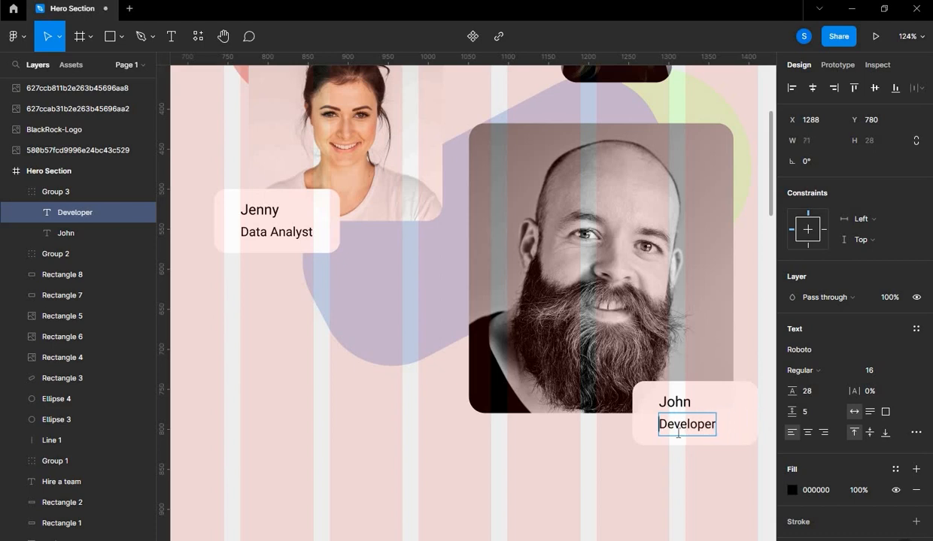
Centre the name and job title group horizontally on the bearded man's white card.
{"action": "left_click", "coordinate": [683, 498]}
{"action": "left_click", "coordinate": [683, 498]}
{"action": "left_click_drag", "start_coordinate": [687, 490], "coordinate": [651, 502]}
{"action": "scroll", "coordinate": [667, 499], "scroll_direction": "down", "scroll_amount": 1}
{"action": "scroll", "coordinate": [668, 502], "scroll_direction": "down", "scroll_amount": 1}
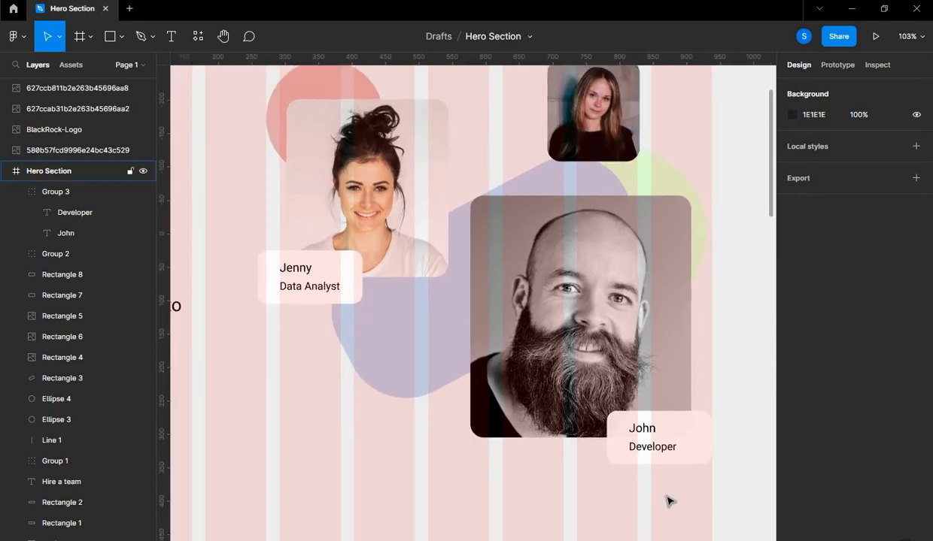
{"action": "scroll", "coordinate": [669, 501], "scroll_direction": "down", "scroll_amount": 1}
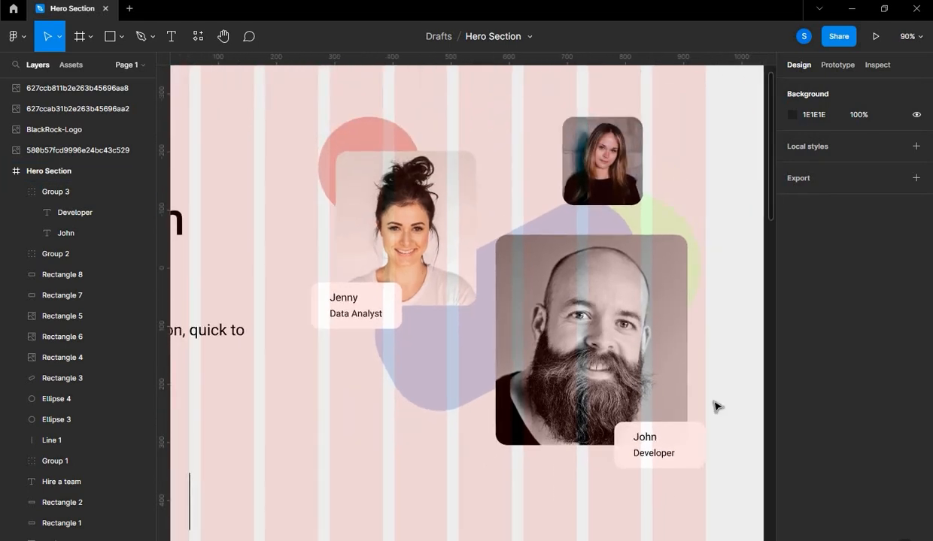
{"action": "left_click", "coordinate": [662, 453]}
{"action": "left_click", "coordinate": [687, 454], "text": "shift"}
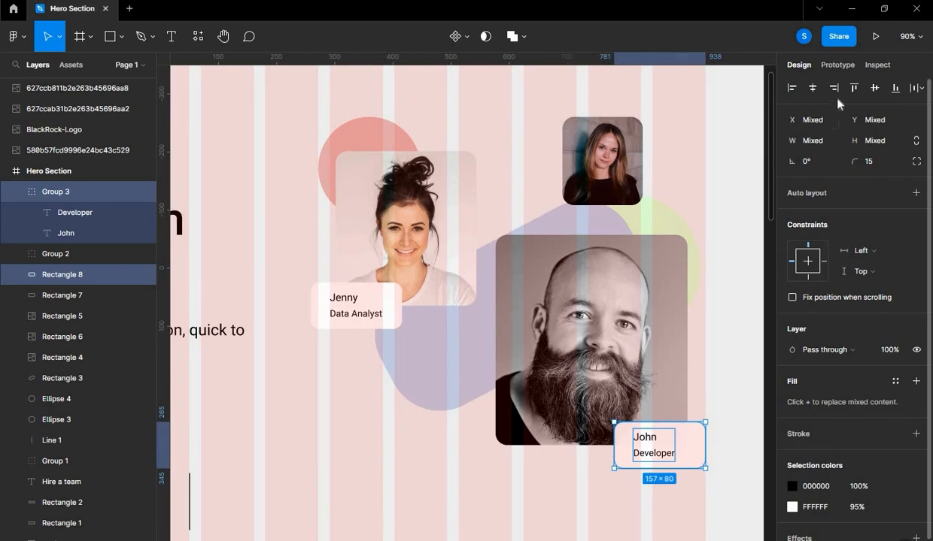
{"action": "left_click", "coordinate": [811, 88]}
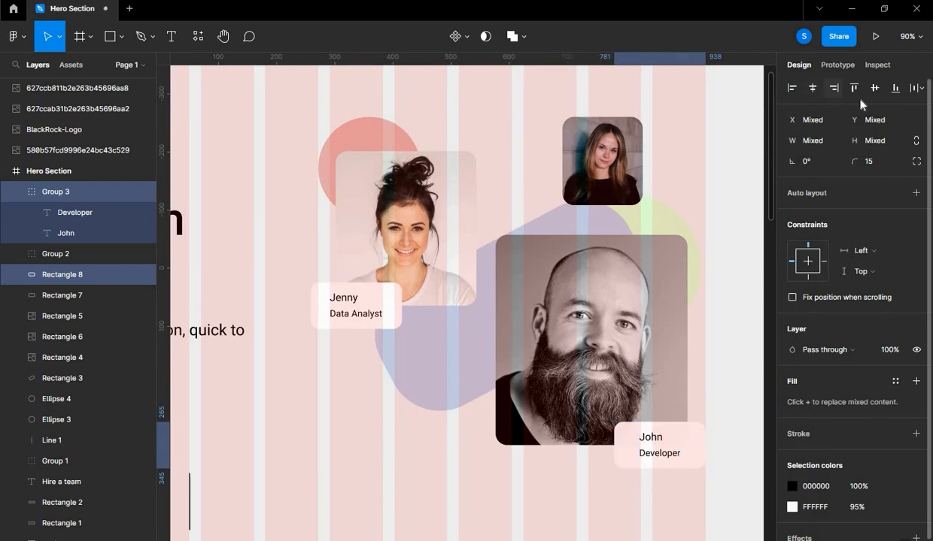
{"action": "left_click", "coordinate": [722, 414]}
Duplicate the bearded man's card with its labels onto the lower-left corner of the small portrait of the woman.
{"action": "left_click", "coordinate": [668, 435]}
{"action": "left_click", "coordinate": [690, 447], "text": "shift"}
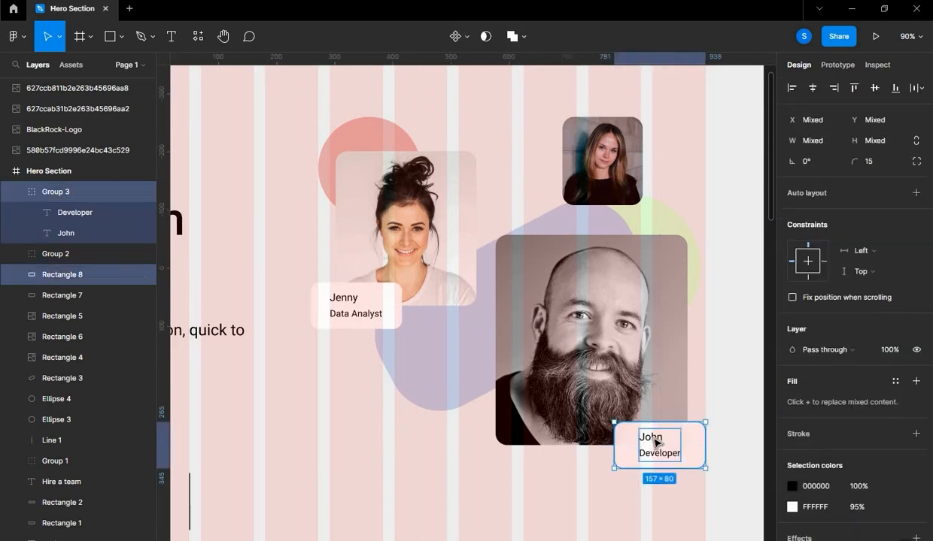
{"action": "left_click_drag", "start_coordinate": [651, 437], "coordinate": [551, 193]}
Replace the name on the small portrait's card with the woman's first name and the job title with "Designer".
{"action": "double_click", "coordinate": [552, 189]}
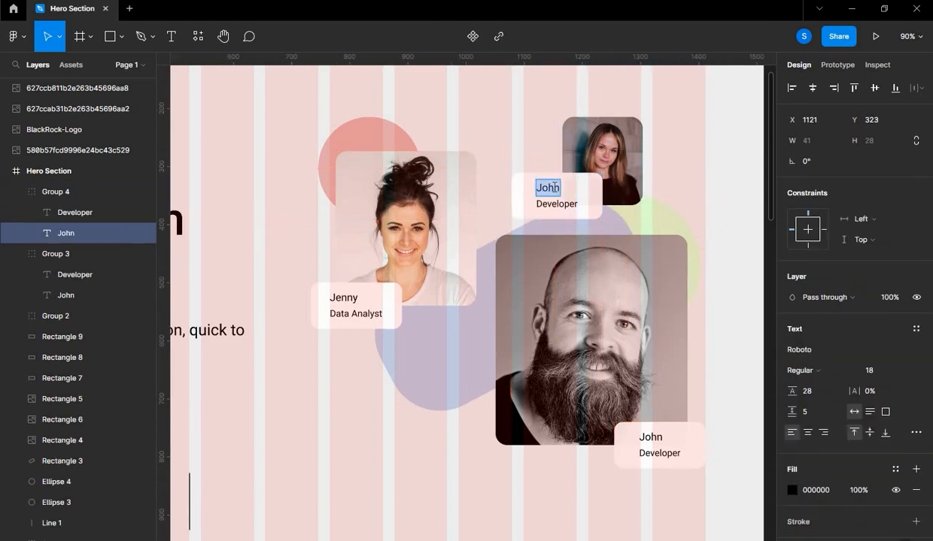
{"action": "type", "text": "Lucy"}
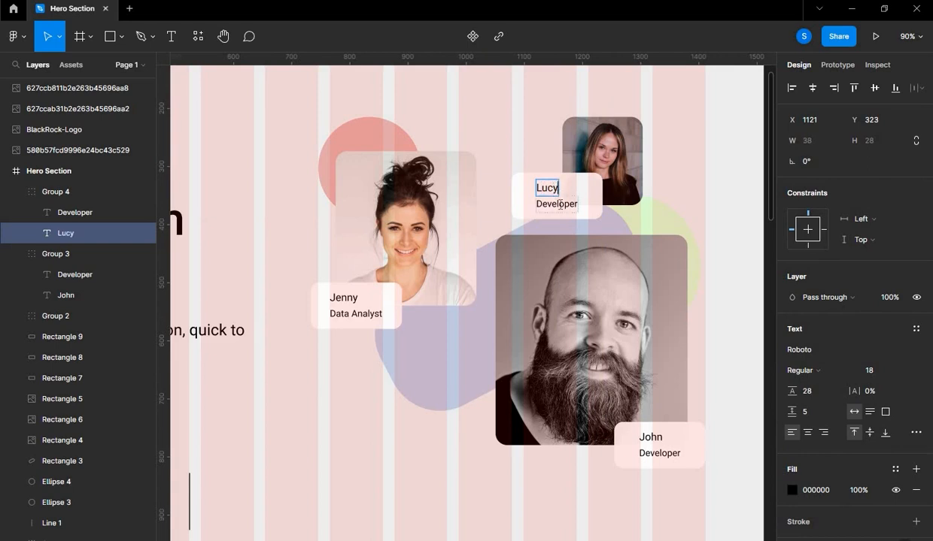
{"action": "left_click", "coordinate": [560, 205]}
{"action": "key", "text": "ctrl+a"}
{"action": "type", "text": "De"}
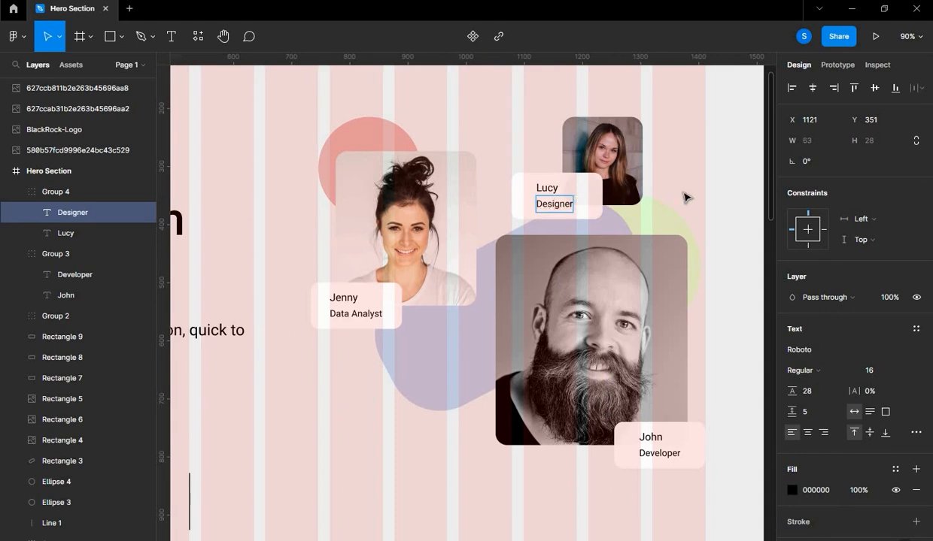
{"action": "key", "text": "Escape"}
{"action": "key", "text": "Escape"}
Narrow the white card on the small portrait to a width of 132 from its right edge.
{"action": "scroll", "coordinate": [695, 218], "scroll_direction": "down", "scroll_amount": 5}
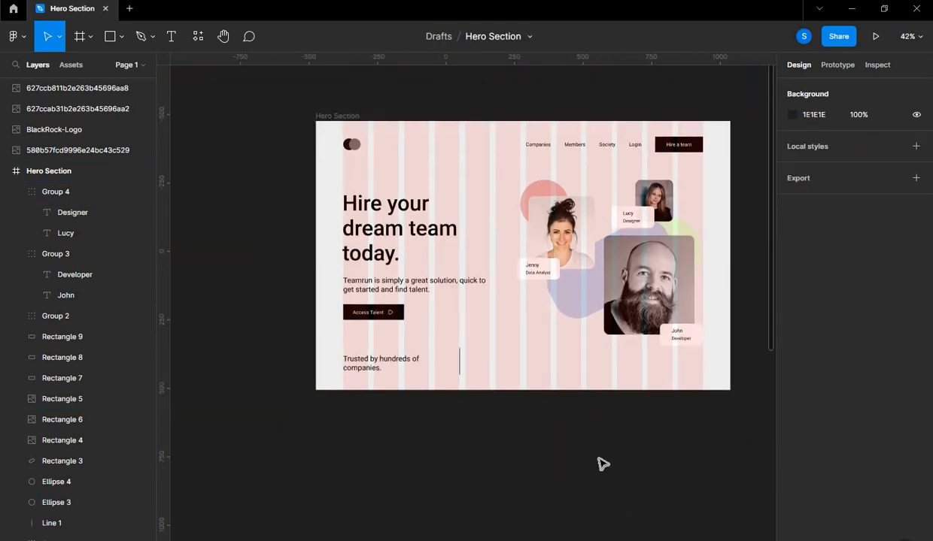
{"action": "left_click_drag", "start_coordinate": [523, 395], "coordinate": [589, 441]}
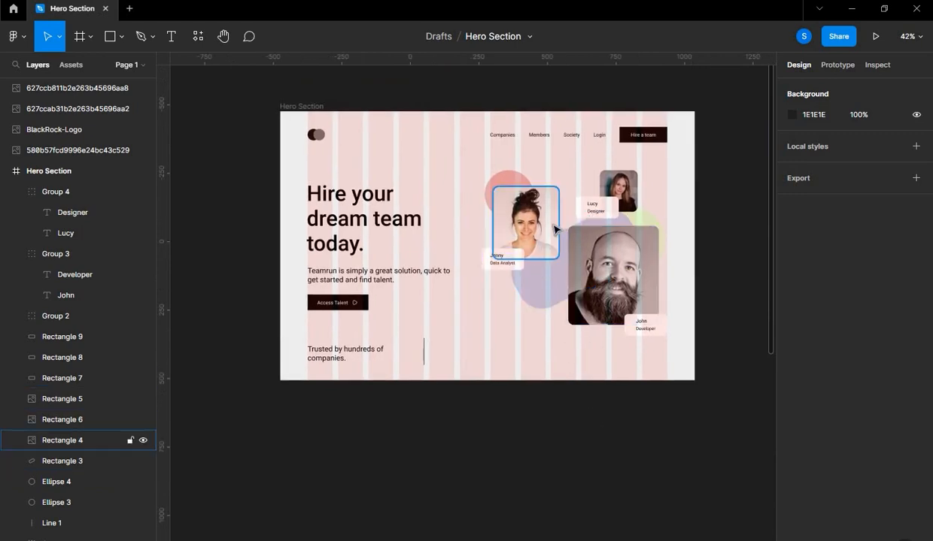
{"action": "scroll", "coordinate": [615, 209], "scroll_direction": "up", "scroll_amount": 5}
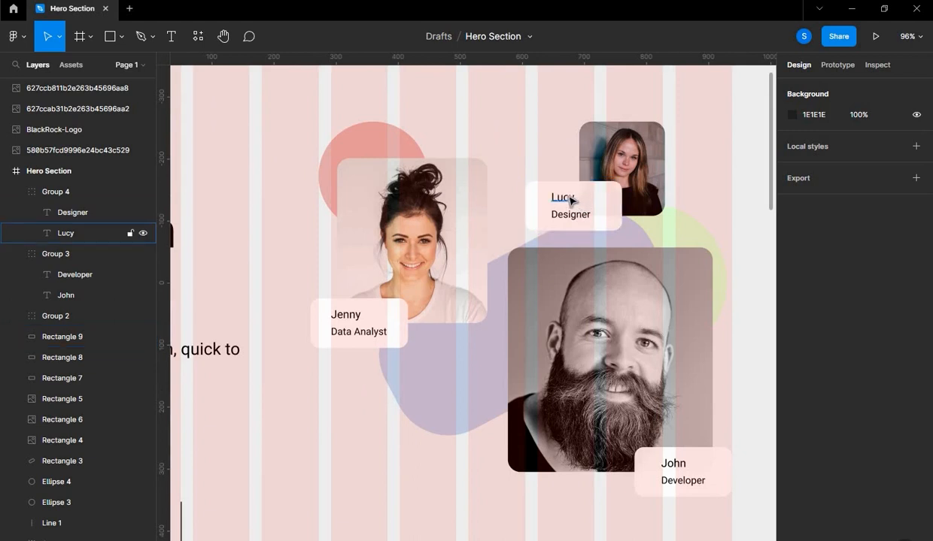
{"action": "scroll", "coordinate": [571, 200], "scroll_direction": "up", "scroll_amount": 5}
{"action": "left_click", "coordinate": [624, 207]}
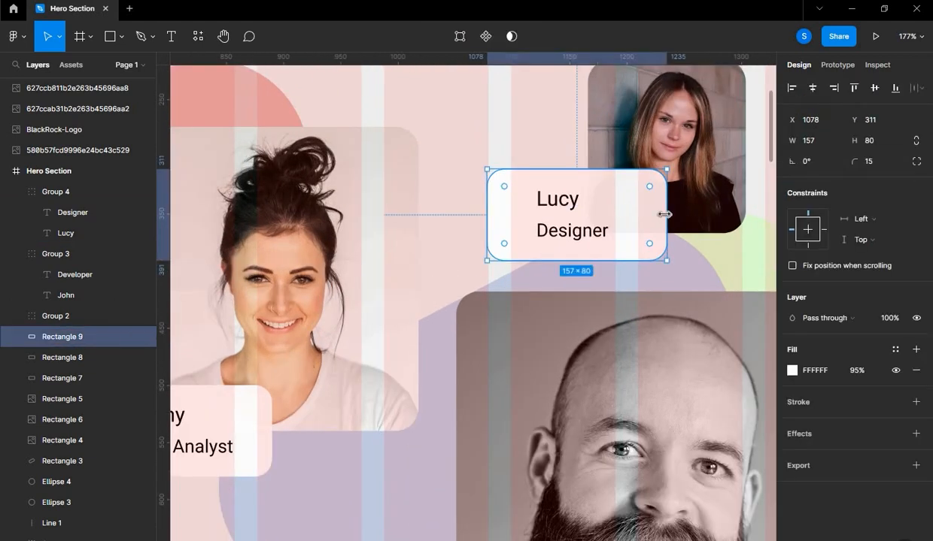
{"action": "left_click_drag", "start_coordinate": [637, 213], "coordinate": [631, 213]}
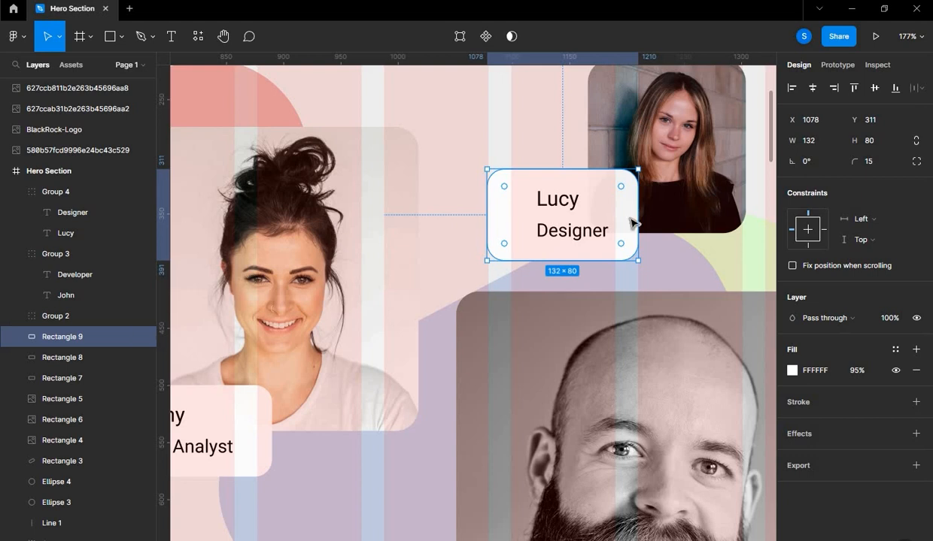
{"action": "left_click", "coordinate": [728, 255]}
{"action": "scroll", "coordinate": [485, 203], "scroll_direction": "down", "scroll_amount": 5}
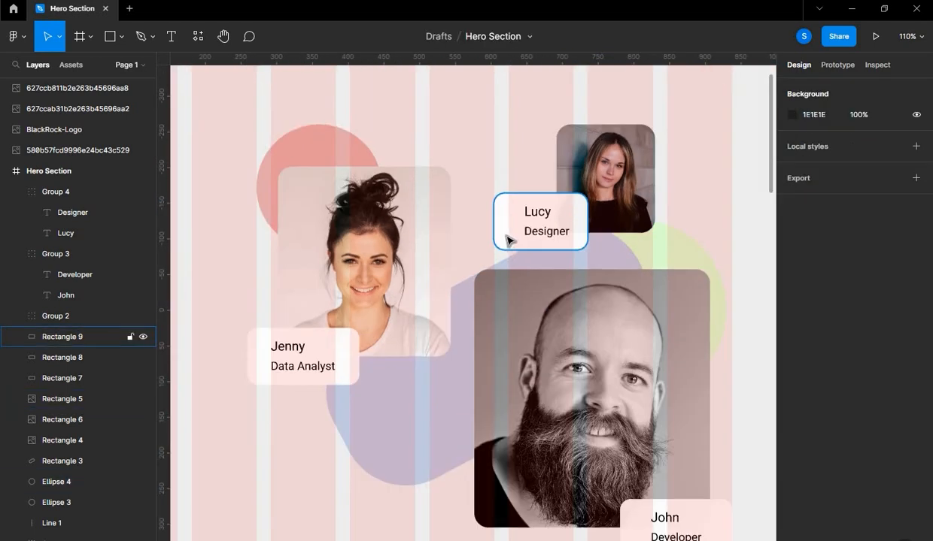
{"action": "left_click", "coordinate": [661, 448]}
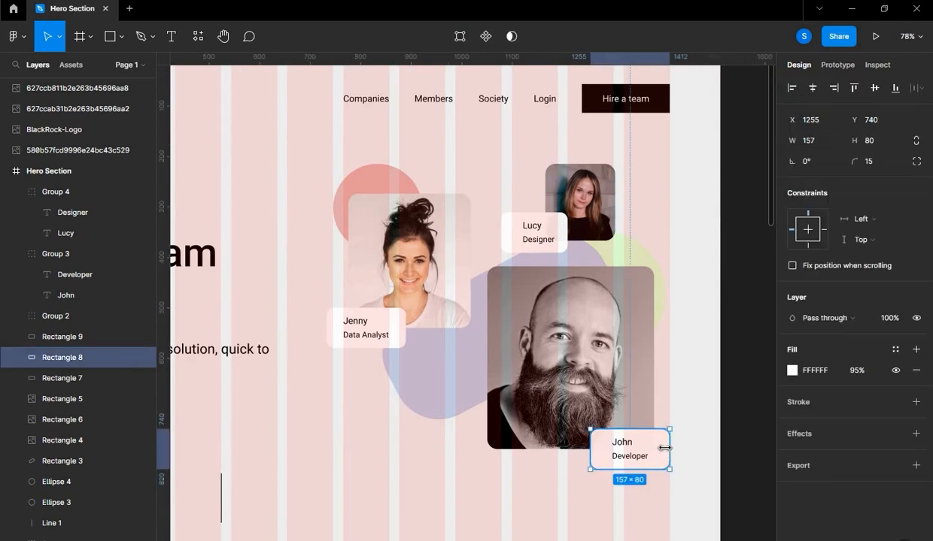
{"action": "left_click", "coordinate": [663, 514]}
{"action": "scroll", "coordinate": [663, 514], "scroll_direction": "down", "scroll_amount": 3}
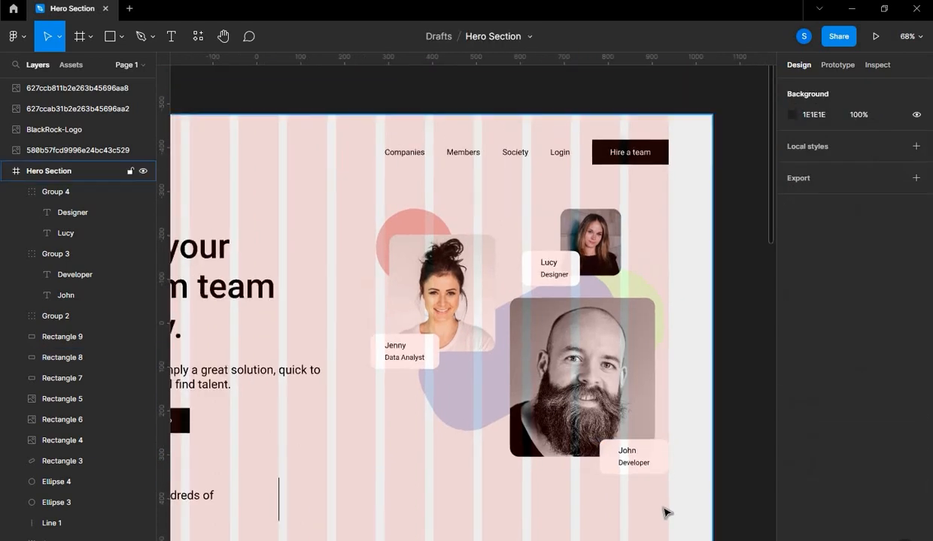
{"action": "scroll", "coordinate": [755, 315], "scroll_direction": "down", "scroll_amount": 3}
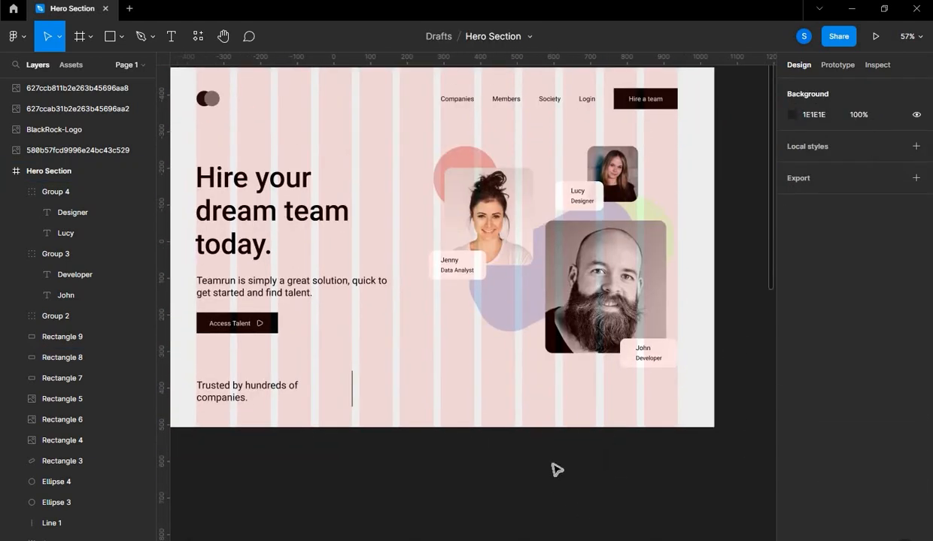
Move the Netflix logo closer below the hero section and scale it down proportionally to about 546 × 307.
{"action": "scroll", "coordinate": [556, 466], "scroll_direction": "down", "scroll_amount": 3}
{"action": "scroll", "coordinate": [647, 451], "scroll_direction": "down", "scroll_amount": 3}
{"action": "left_click", "coordinate": [456, 449]}
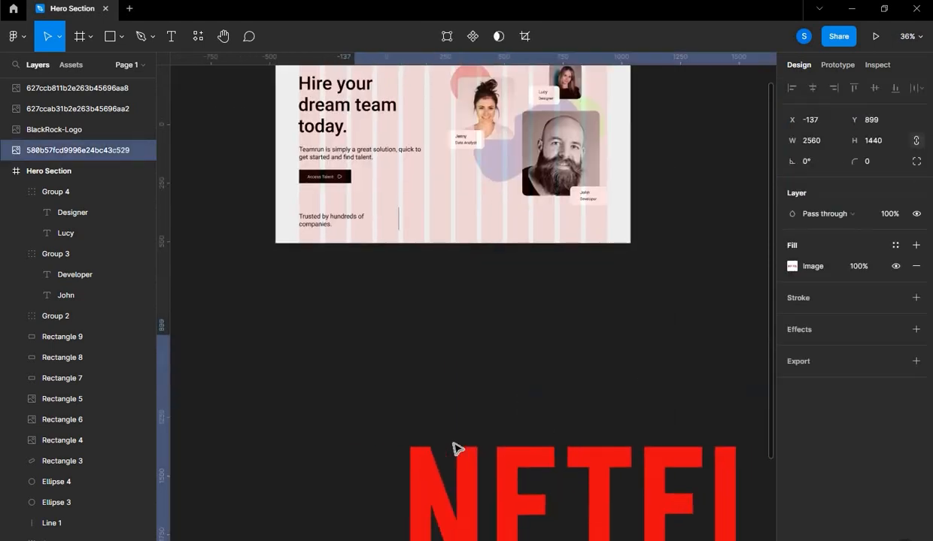
{"action": "left_click_drag", "start_coordinate": [456, 448], "coordinate": [425, 437]}
{"action": "scroll", "coordinate": [503, 457], "scroll_direction": "down", "scroll_amount": 5}
{"action": "scroll", "coordinate": [555, 488], "scroll_direction": "right", "scroll_amount": 1}
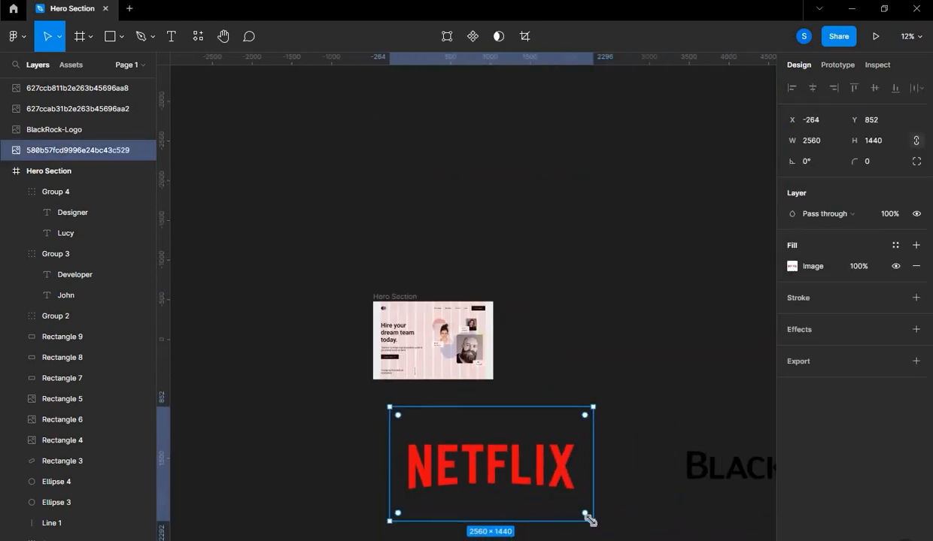
{"action": "left_click_drag", "start_coordinate": [591, 520], "coordinate": [430, 425]}
Move the BlackRock logo towards the Netflix logo and scale it down proportionally to about 790 × 527.
{"action": "left_click", "coordinate": [648, 480]}
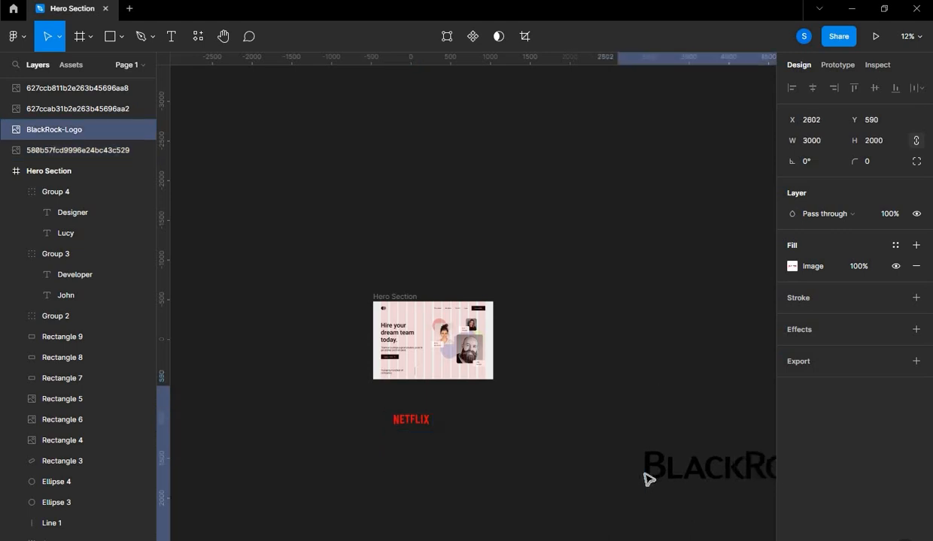
{"action": "left_click_drag", "start_coordinate": [649, 480], "coordinate": [562, 491]}
{"action": "left_click_drag", "start_coordinate": [769, 540], "coordinate": [486, 423]}
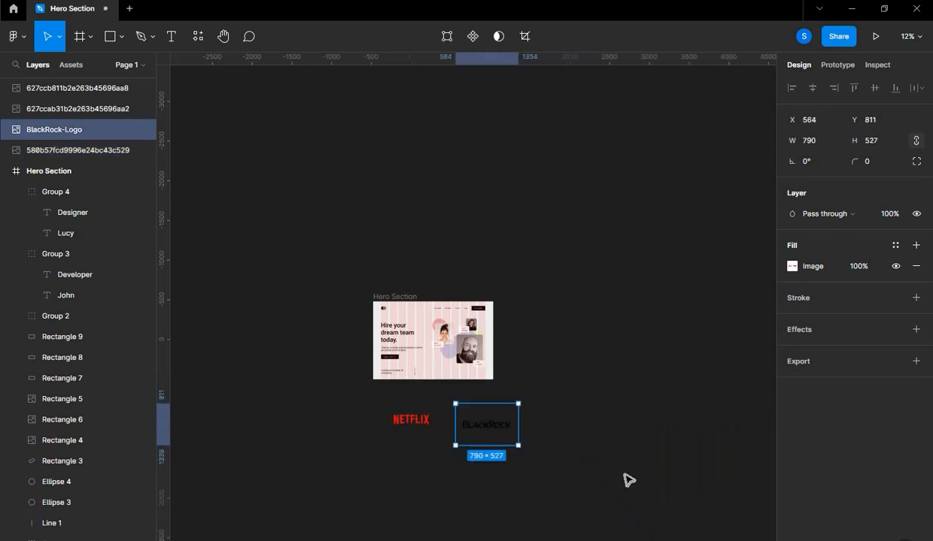
Move the IDFC FIRST Bank logo beside the BlackRock logo and scale it down proportionally.
{"action": "left_click", "coordinate": [624, 475]}
{"action": "scroll", "coordinate": [624, 475], "scroll_direction": "down", "scroll_amount": 3}
{"action": "left_click_drag", "start_coordinate": [625, 474], "coordinate": [404, 408]}
{"action": "left_click_drag", "start_coordinate": [589, 433], "coordinate": [381, 379]}
{"action": "scroll", "coordinate": [376, 375], "scroll_direction": "up", "scroll_amount": 3}
{"action": "scroll", "coordinate": [375, 375], "scroll_direction": "up", "scroll_amount": 2}
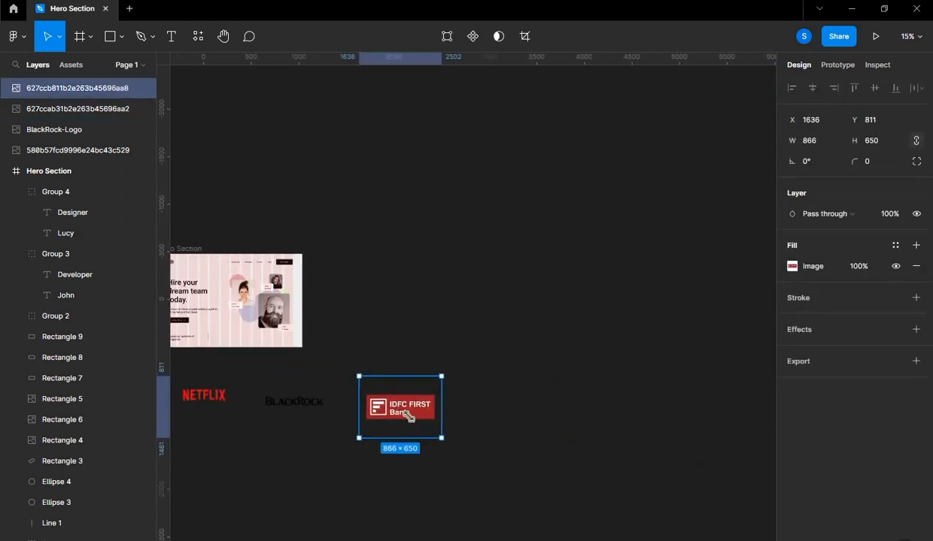
{"action": "left_click_drag", "start_coordinate": [441, 439], "coordinate": [405, 411]}
Move the Federal Bank logo just below the IDFC FIRST Bank logo.
{"action": "left_click", "coordinate": [700, 429]}
{"action": "left_click_drag", "start_coordinate": [686, 384], "coordinate": [566, 354]}
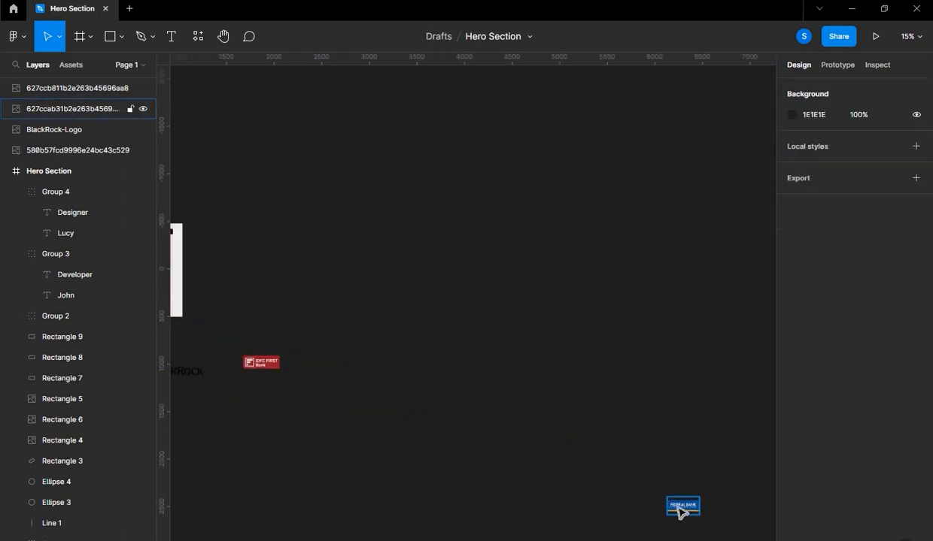
{"action": "left_click_drag", "start_coordinate": [681, 511], "coordinate": [239, 410]}
{"action": "scroll", "coordinate": [549, 332], "scroll_direction": "left", "scroll_amount": 5}
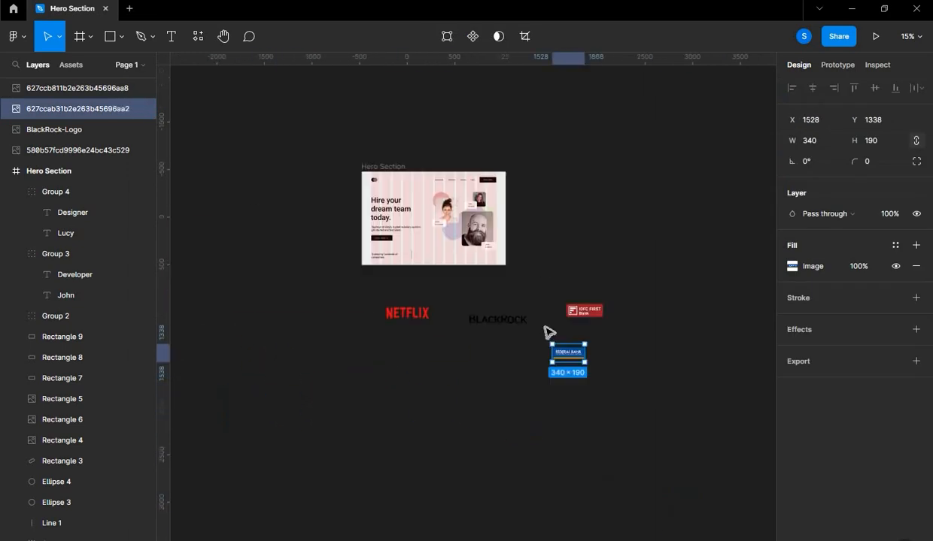
Place the Netflix logo inside the hero section, right of the vertical divider line, and scale it down to about 139 × 78.
{"action": "scroll", "coordinate": [439, 468], "scroll_direction": "up", "scroll_amount": 3}
{"action": "left_click", "coordinate": [438, 432]}
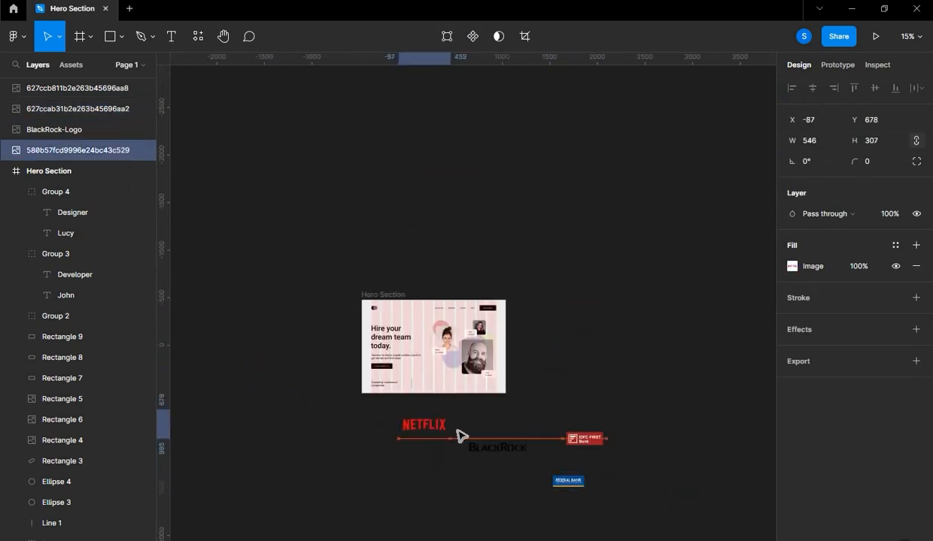
{"action": "scroll", "coordinate": [460, 432], "scroll_direction": "up", "scroll_amount": 3}
{"action": "scroll", "coordinate": [456, 427], "scroll_direction": "up", "scroll_amount": 2}
{"action": "left_click_drag", "start_coordinate": [442, 448], "coordinate": [403, 334]}
{"action": "scroll", "coordinate": [401, 330], "scroll_direction": "up", "scroll_amount": 5}
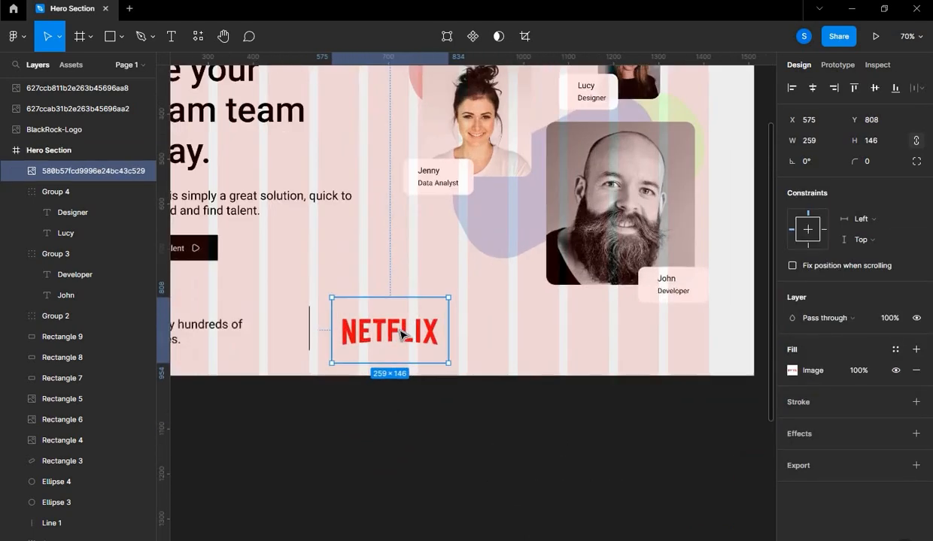
{"action": "left_click_drag", "start_coordinate": [453, 366], "coordinate": [239, 347]}
Shift the Netflix logo closer to the vertical divider line, to X 626 and Y 838.
{"action": "scroll", "coordinate": [242, 347], "scroll_direction": "down", "scroll_amount": 5}
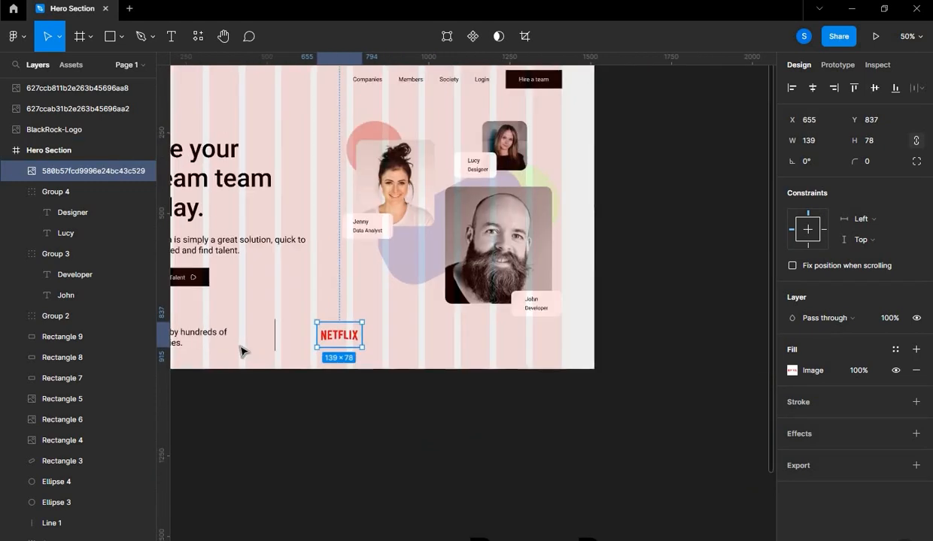
{"action": "left_click_drag", "start_coordinate": [327, 345], "coordinate": [319, 342]}
{"action": "scroll", "coordinate": [319, 361], "scroll_direction": "up", "scroll_amount": 9}
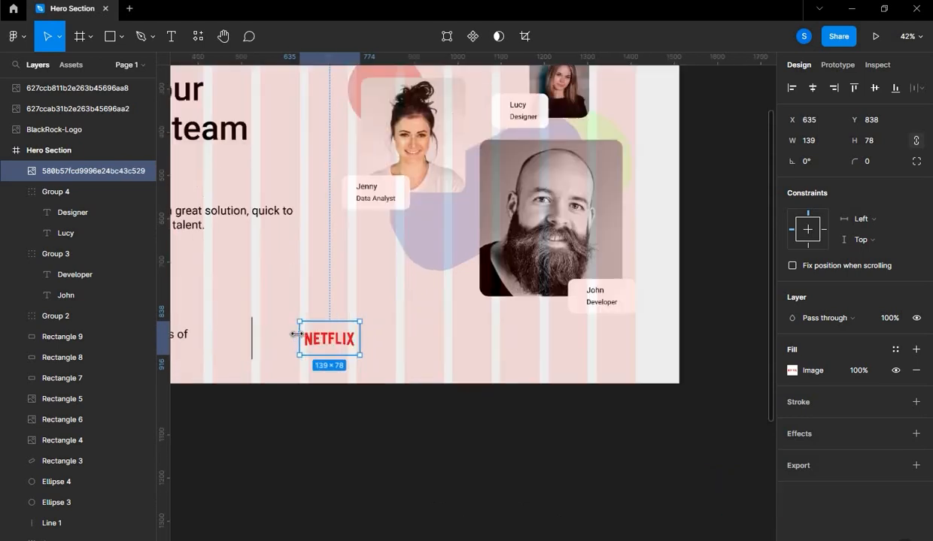
{"action": "key", "text": "Left"}
{"action": "key", "text": "Left"}
{"action": "key", "text": "Left"}
{"action": "key", "text": "Left"}
{"action": "key", "text": "Left"}
{"action": "key", "text": "Left"}
{"action": "key", "text": "Left"}
{"action": "key", "text": "Left"}
{"action": "key", "text": "Left"}
{"action": "key", "text": "Left"}
{"action": "key", "text": "Left"}
{"action": "key", "text": "Left"}
{"action": "key", "text": "Left"}
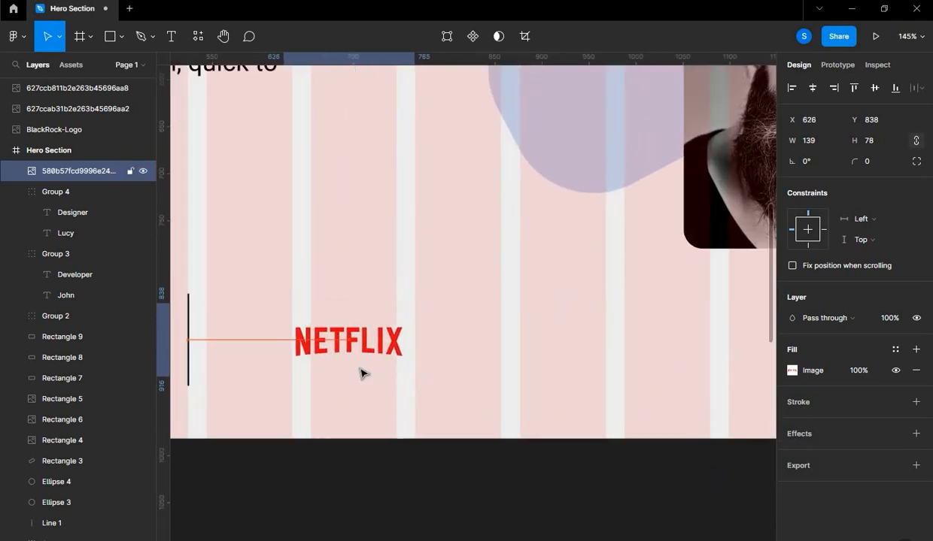
{"action": "left_click", "coordinate": [508, 481]}
Place the BlackRock logo inside the hero section beside the Netflix logo and scale it down to about 215 × 143.
{"action": "scroll", "coordinate": [514, 479], "scroll_direction": "down", "scroll_amount": 6}
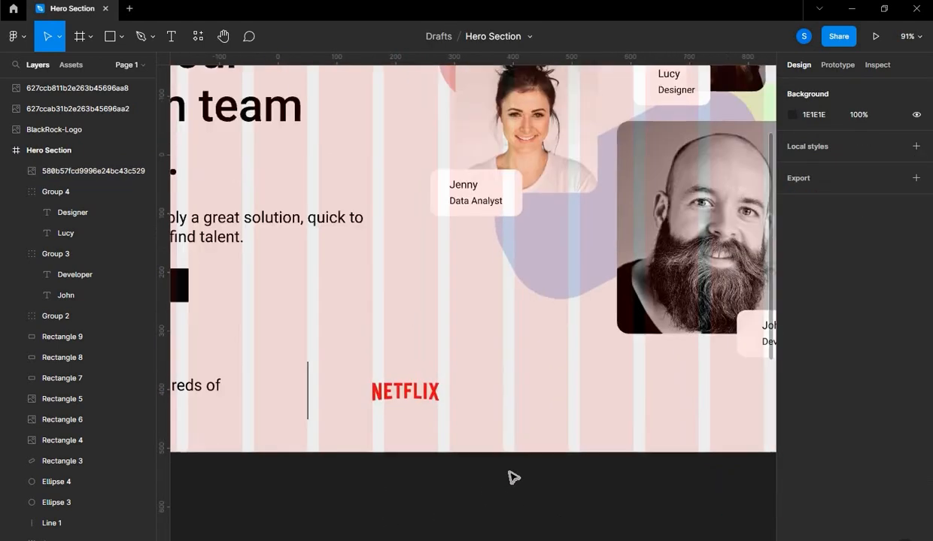
{"action": "left_click_drag", "start_coordinate": [568, 502], "coordinate": [437, 356]}
{"action": "left_click_drag", "start_coordinate": [577, 509], "coordinate": [480, 474]}
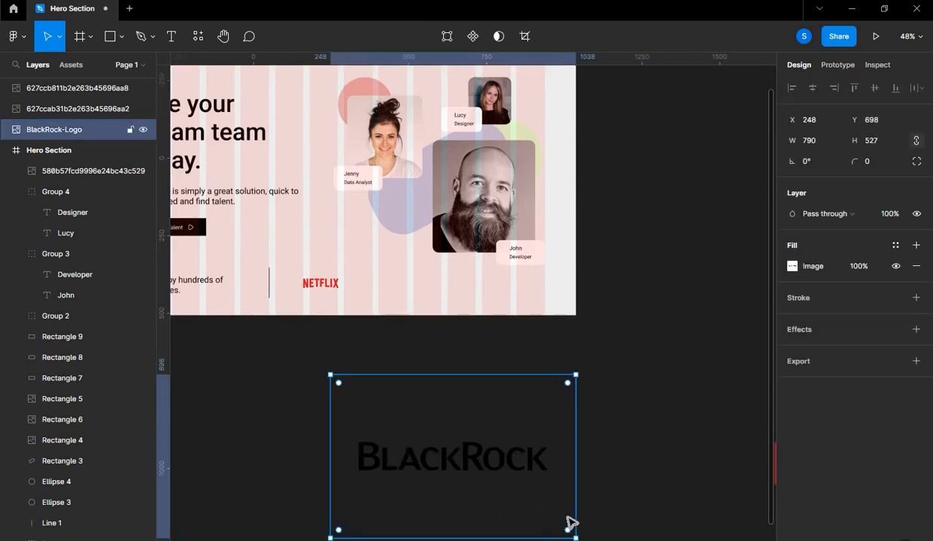
{"action": "left_click_drag", "start_coordinate": [572, 534], "coordinate": [400, 286]}
{"action": "scroll", "coordinate": [399, 273], "scroll_direction": "up", "scroll_amount": 5}
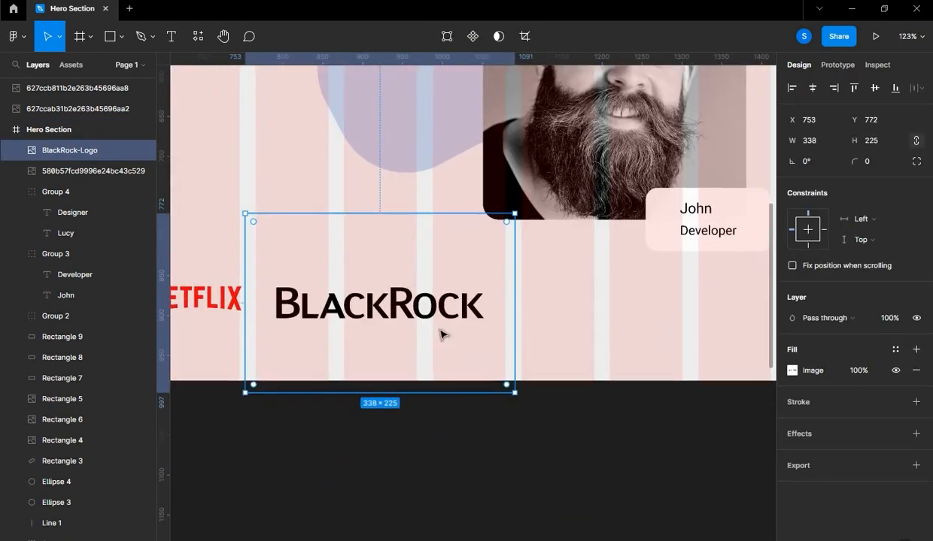
{"action": "left_click_drag", "start_coordinate": [504, 373], "coordinate": [409, 331]}
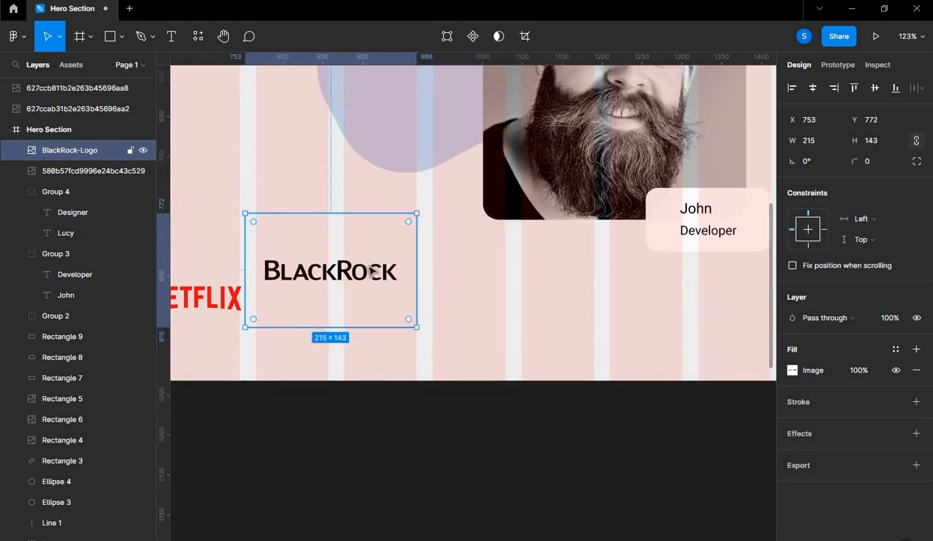
{"action": "left_click_drag", "start_coordinate": [370, 271], "coordinate": [317, 300]}
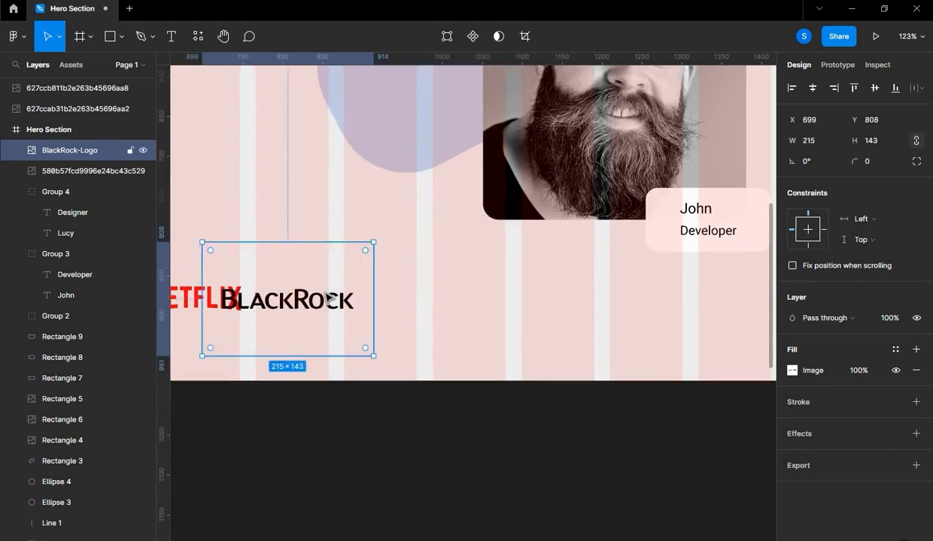
Enlarge the BlackRock logo to about 228 × 152 and move it clear of the Netflix logo, to X 784 and Y 801.
{"action": "scroll", "coordinate": [454, 335], "scroll_direction": "up", "scroll_amount": 3}
{"action": "scroll", "coordinate": [547, 376], "scroll_direction": "left", "scroll_amount": 2}
{"action": "left_click_drag", "start_coordinate": [515, 393], "coordinate": [526, 399]}
{"action": "left_click_drag", "start_coordinate": [464, 305], "coordinate": [442, 302]}
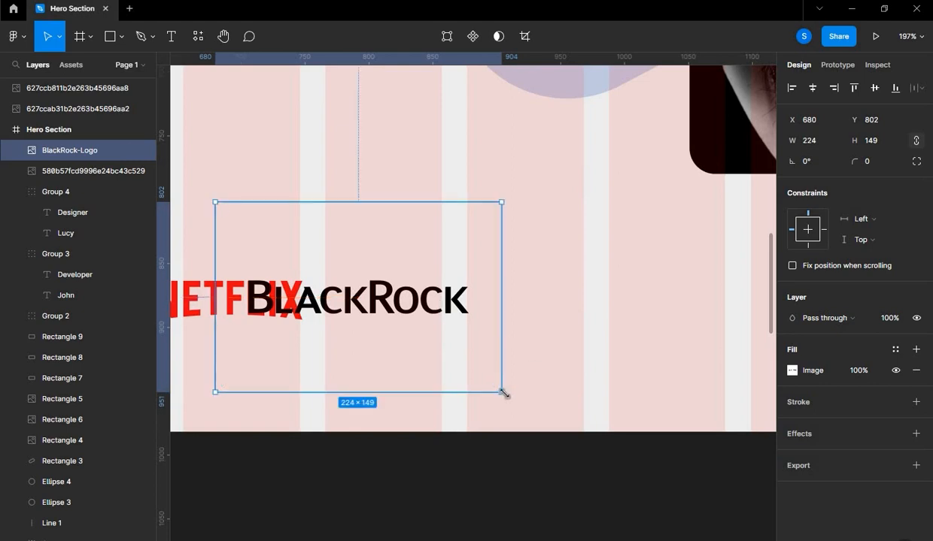
{"action": "left_click_drag", "start_coordinate": [503, 393], "coordinate": [507, 396]}
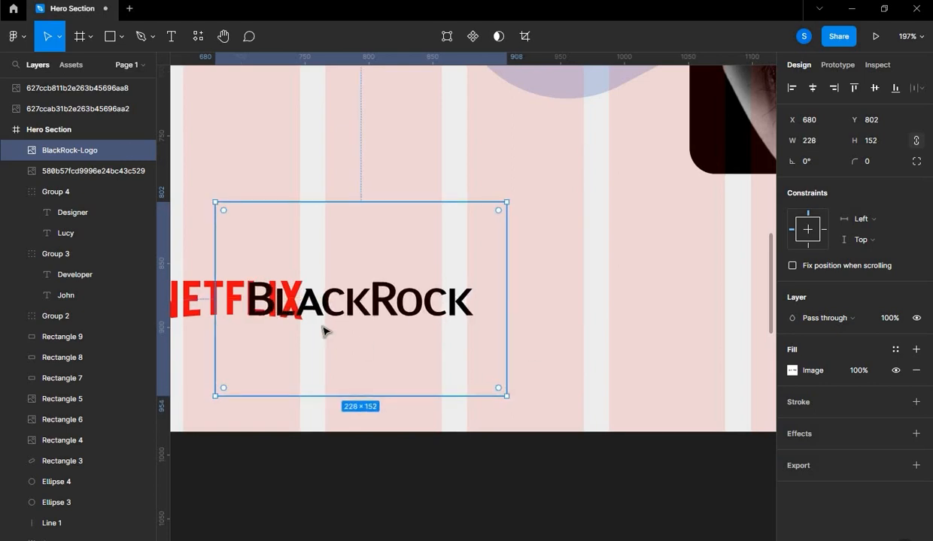
{"action": "left_click_drag", "start_coordinate": [337, 314], "coordinate": [472, 312]}
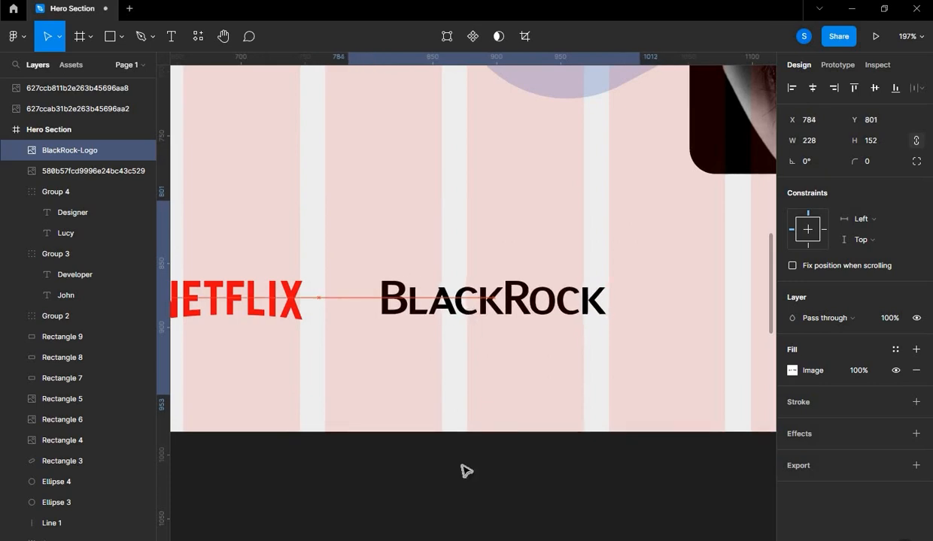
{"action": "left_click", "coordinate": [474, 489]}
Move the IDFC FIRST Bank logo into the hero section, right of the BlackRock logo, and scale it to about 341 × 256.
{"action": "scroll", "coordinate": [476, 489], "scroll_direction": "down", "scroll_amount": 5}
{"action": "scroll", "coordinate": [498, 358], "scroll_direction": "down", "scroll_amount": 2}
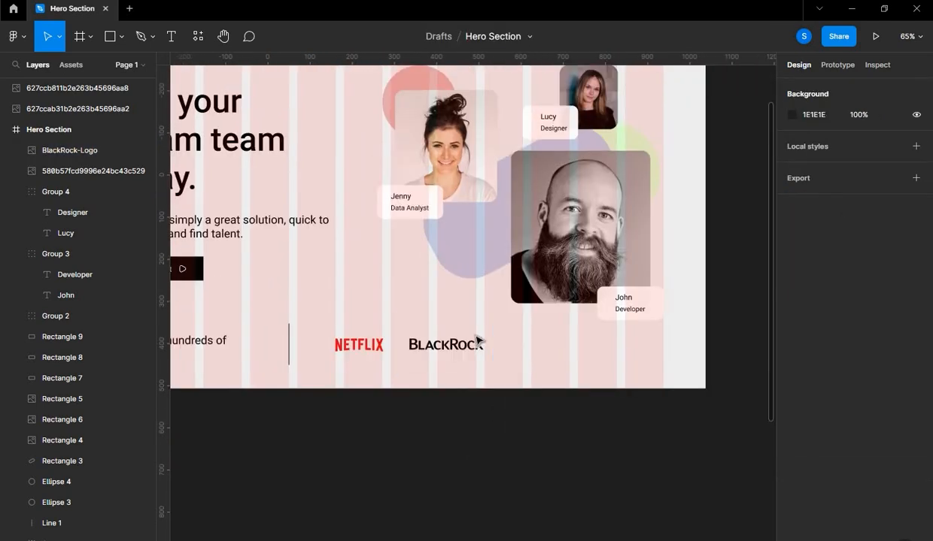
{"action": "scroll", "coordinate": [481, 448], "scroll_direction": "down", "scroll_amount": 3}
{"action": "scroll", "coordinate": [532, 460], "scroll_direction": "down", "scroll_amount": 2}
{"action": "scroll", "coordinate": [532, 460], "scroll_direction": "right", "scroll_amount": 2}
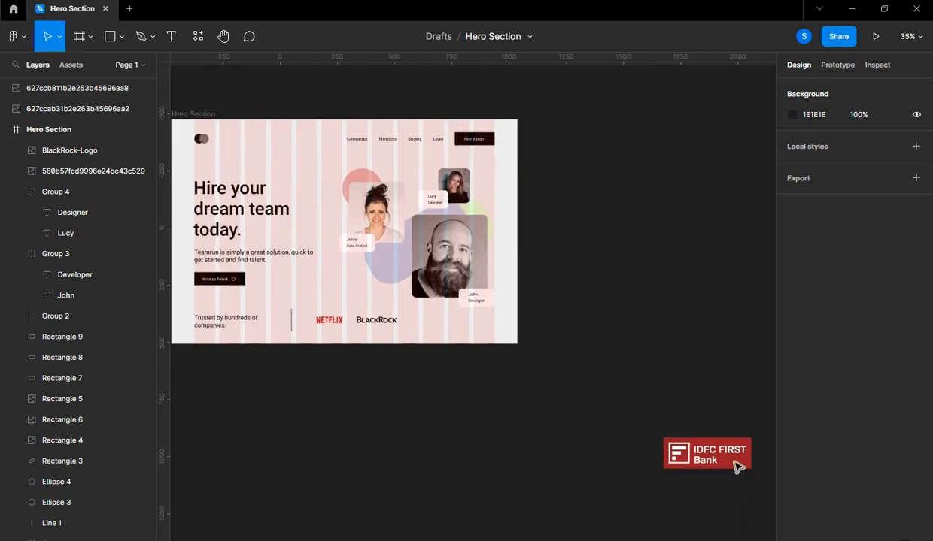
{"action": "left_click_drag", "start_coordinate": [739, 461], "coordinate": [389, 461]}
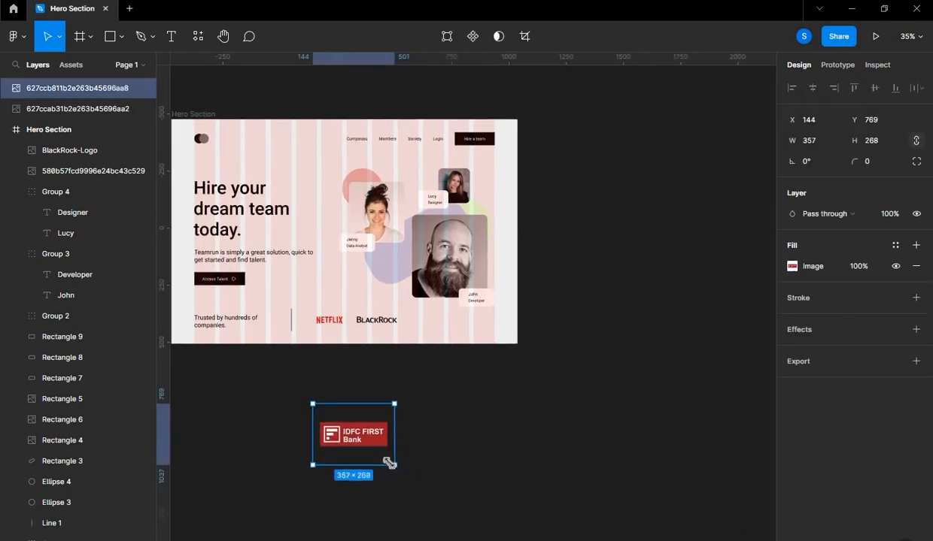
{"action": "left_click_drag", "start_coordinate": [368, 421], "coordinate": [466, 329]}
{"action": "scroll", "coordinate": [466, 329], "scroll_direction": "up", "scroll_amount": 5}
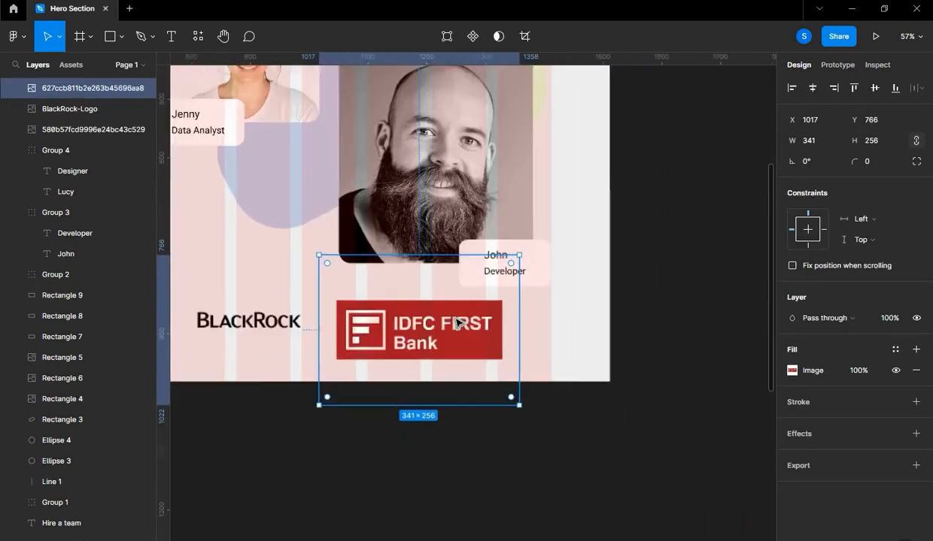
{"action": "left_click", "coordinate": [618, 461]}
Scale the IDFC FIRST Bank logo down to about 200 × 150 and position it at X 1024 and Y 799.
{"action": "scroll", "coordinate": [618, 460], "scroll_direction": "down", "scroll_amount": 3}
{"action": "scroll", "coordinate": [624, 465], "scroll_direction": "down", "scroll_amount": 5}
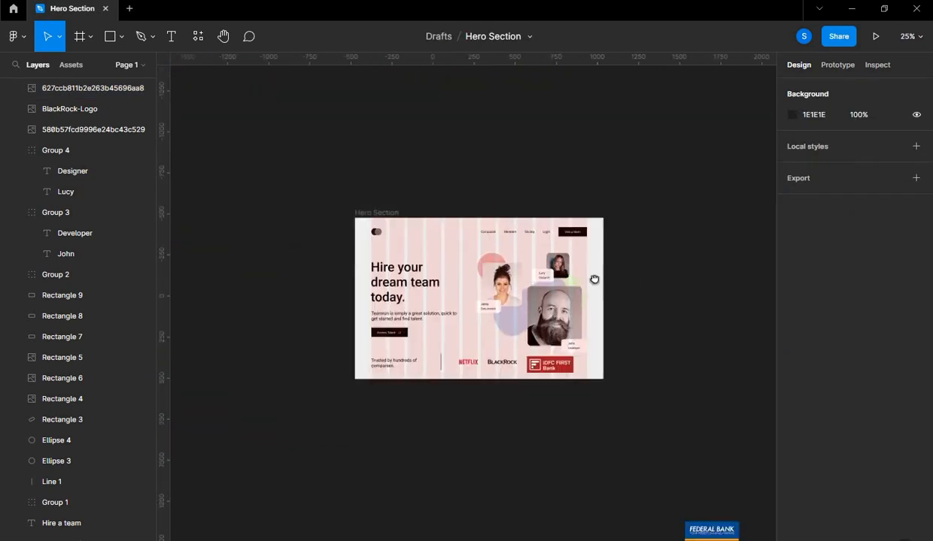
{"action": "scroll", "coordinate": [593, 277], "scroll_direction": "down", "scroll_amount": 3}
{"action": "scroll", "coordinate": [593, 277], "scroll_direction": "right", "scroll_amount": 2}
{"action": "scroll", "coordinate": [588, 316], "scroll_direction": "up", "scroll_amount": 1}
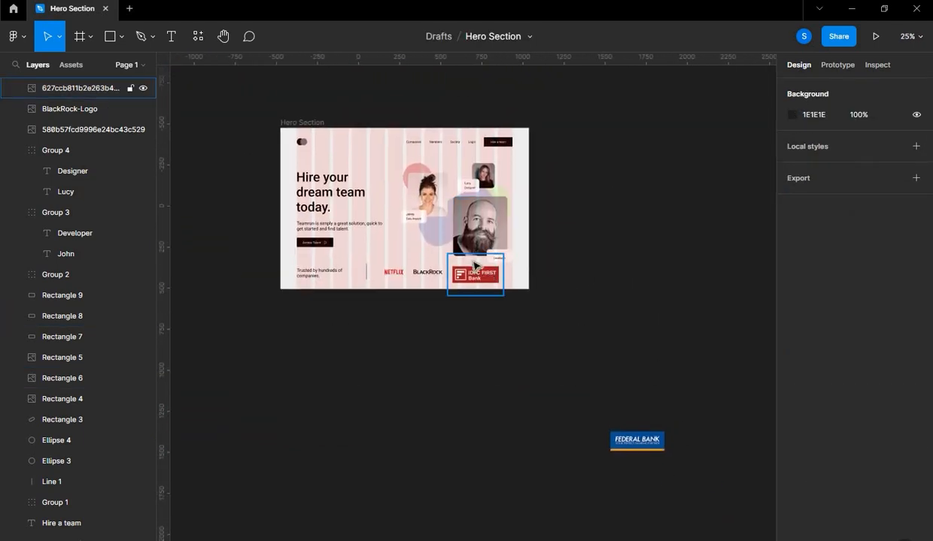
{"action": "scroll", "coordinate": [474, 266], "scroll_direction": "up", "scroll_amount": 5}
{"action": "left_click", "coordinate": [590, 385]}
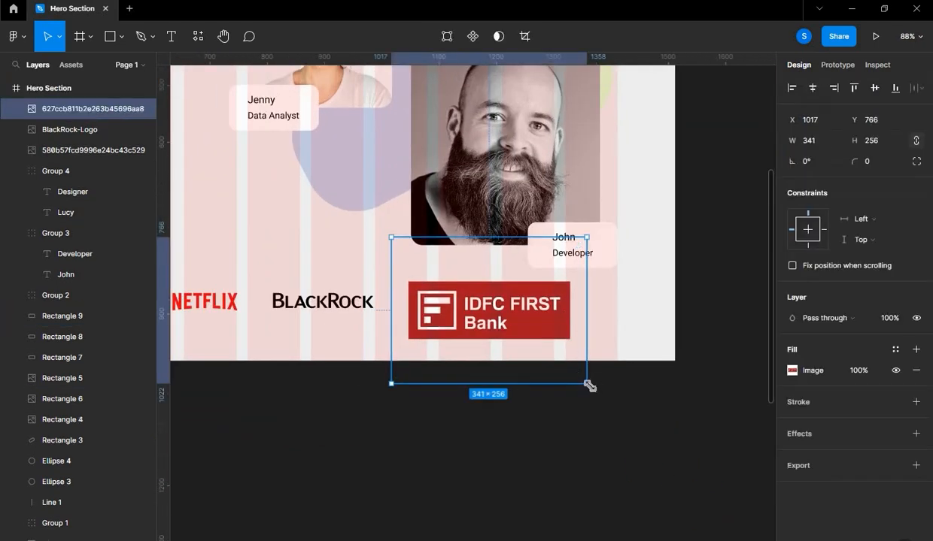
{"action": "left_click_drag", "start_coordinate": [590, 385], "coordinate": [506, 323]}
{"action": "left_click_drag", "start_coordinate": [474, 277], "coordinate": [478, 296]}
Shrink the IDFC FIRST Bank logo slightly more and shift it level with the BlackRock logo.
{"action": "scroll", "coordinate": [497, 347], "scroll_direction": "up", "scroll_amount": 3}
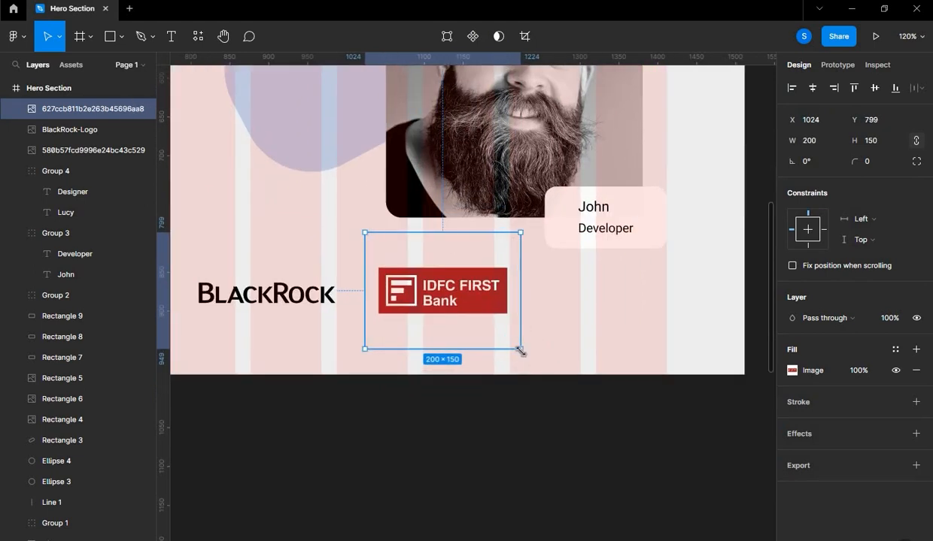
{"action": "left_click_drag", "start_coordinate": [519, 350], "coordinate": [496, 333]}
{"action": "left_click_drag", "start_coordinate": [485, 297], "coordinate": [465, 301]}
{"action": "left_click", "coordinate": [502, 425]}
Place the Federal Bank logo inside the hero section, right of the IDFC FIRST Bank logo, and scale it down to about 217 × 121.
{"action": "scroll", "coordinate": [503, 424], "scroll_direction": "down", "scroll_amount": 5}
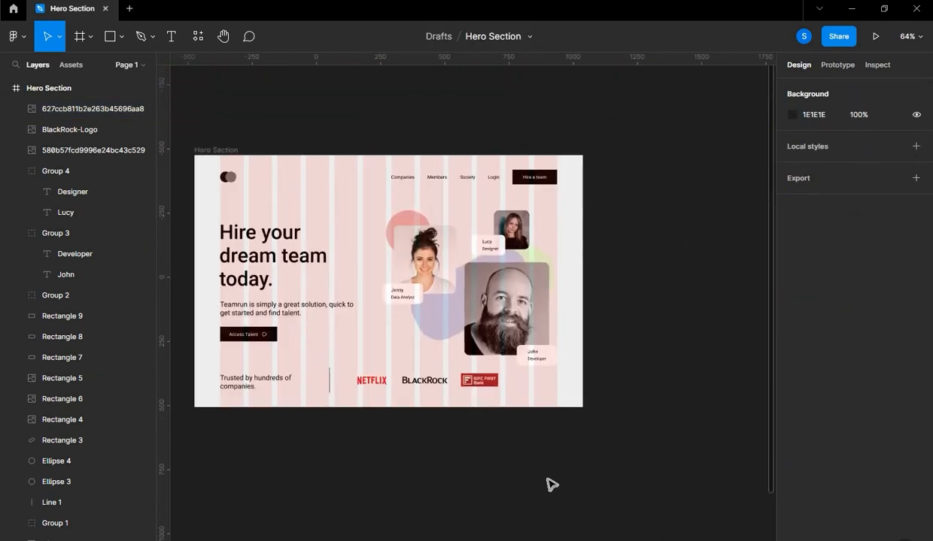
{"action": "left_click_drag", "start_coordinate": [524, 441], "coordinate": [451, 371]}
{"action": "key", "text": "ctrl+v"}
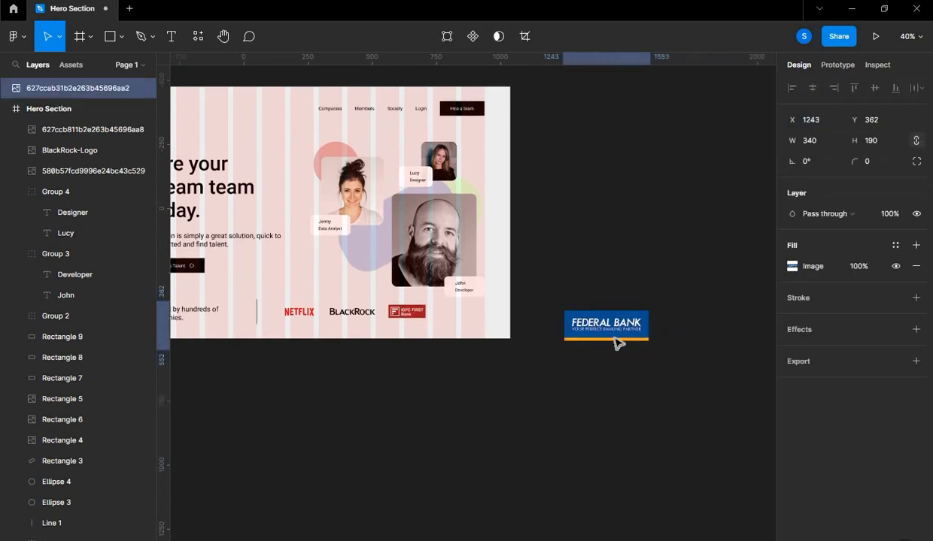
{"action": "scroll", "coordinate": [616, 342], "scroll_direction": "up", "scroll_amount": 3}
{"action": "left_click_drag", "start_coordinate": [671, 355], "coordinate": [396, 298]}
{"action": "scroll", "coordinate": [397, 299], "scroll_direction": "up", "scroll_amount": 4}
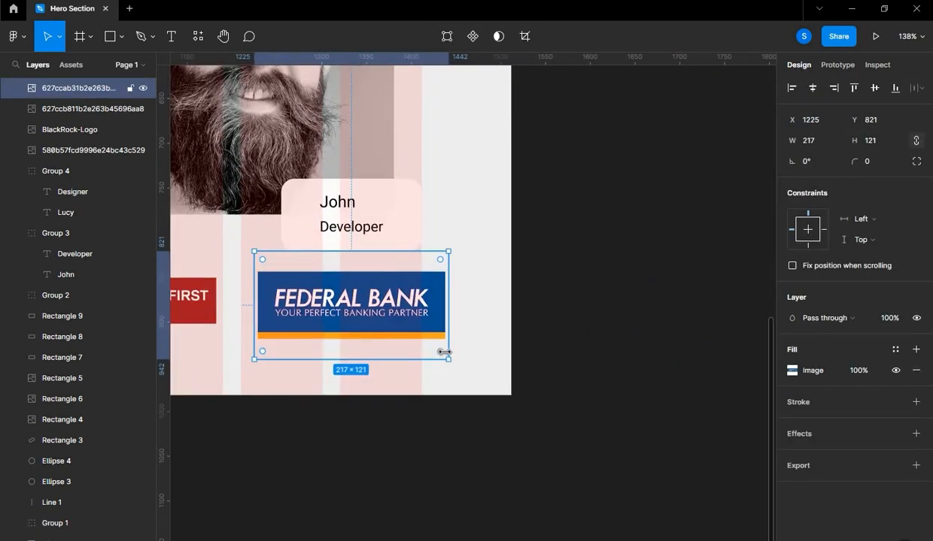
Scale the Federal Bank logo down to about 171 × 96 and move it to X 1187 and Y 829.
{"action": "left_click_drag", "start_coordinate": [448, 353], "coordinate": [348, 323]}
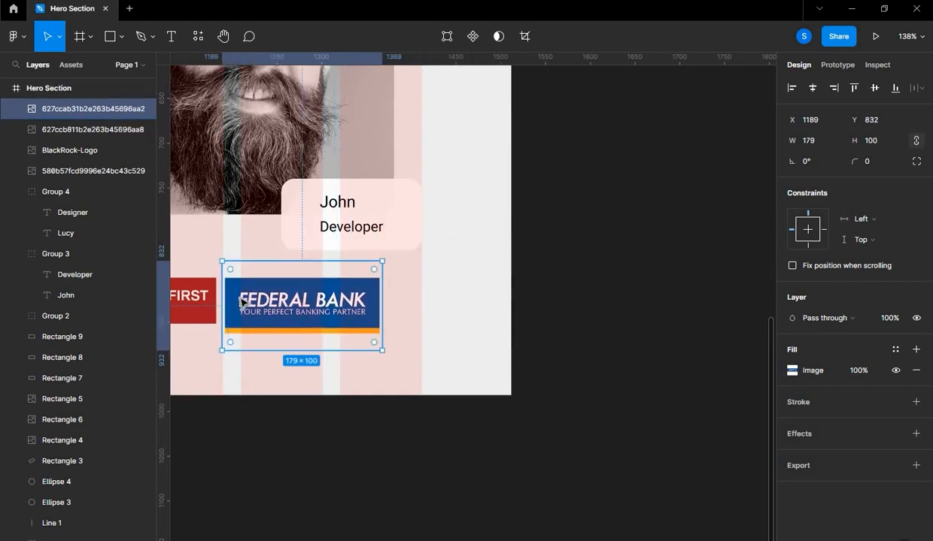
{"action": "left_click_drag", "start_coordinate": [285, 284], "coordinate": [364, 257]}
{"action": "scroll", "coordinate": [346, 273], "scroll_direction": "up", "scroll_amount": 5}
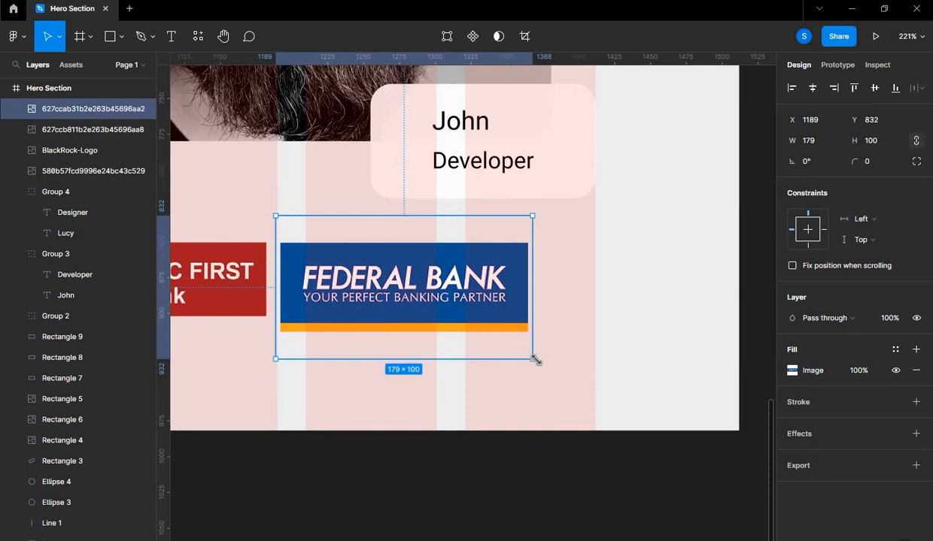
{"action": "left_click_drag", "start_coordinate": [524, 355], "coordinate": [500, 341]}
{"action": "left_click_drag", "start_coordinate": [388, 286], "coordinate": [385, 280]}
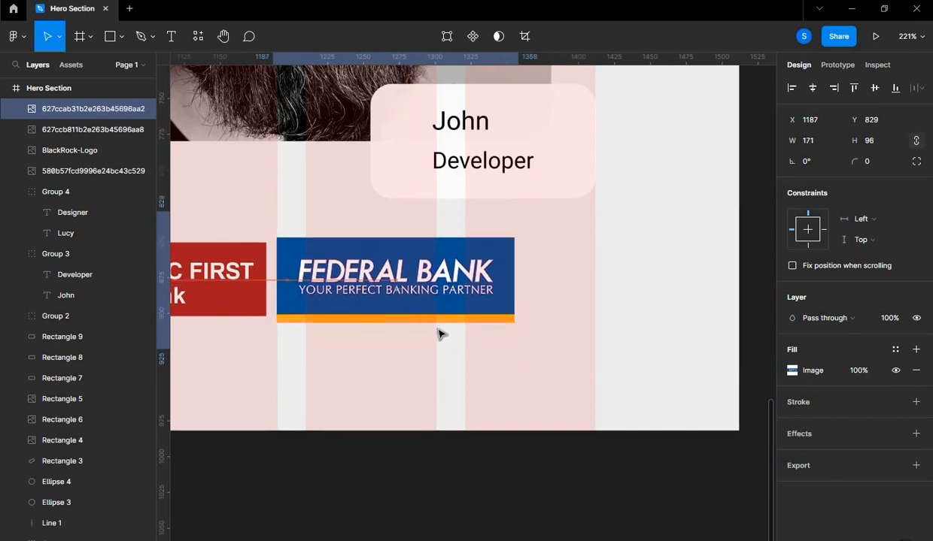
Reduce the Federal Bank logo below 157 × 88 and move it right, spaced evenly and level with the other company logos.
{"action": "left_click_drag", "start_coordinate": [518, 349], "coordinate": [494, 311]}
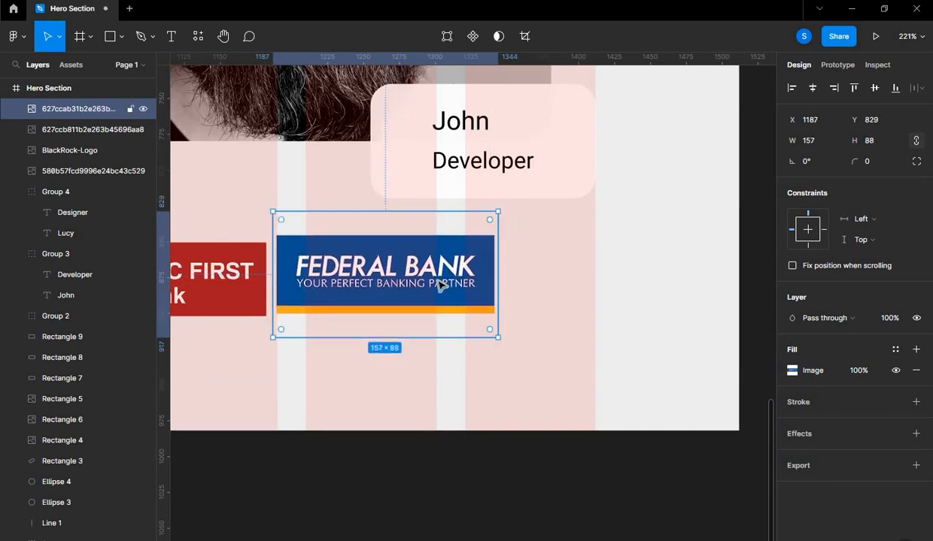
{"action": "left_click_drag", "start_coordinate": [439, 279], "coordinate": [438, 290]}
{"action": "left_click_drag", "start_coordinate": [489, 338], "coordinate": [483, 327]}
{"action": "left_click_drag", "start_coordinate": [483, 289], "coordinate": [537, 294]}
{"action": "left_click", "coordinate": [554, 394]}
Remove the 12-column layout grid from the Hero Section frame.
{"action": "scroll", "coordinate": [556, 394], "scroll_direction": "down", "scroll_amount": 10}
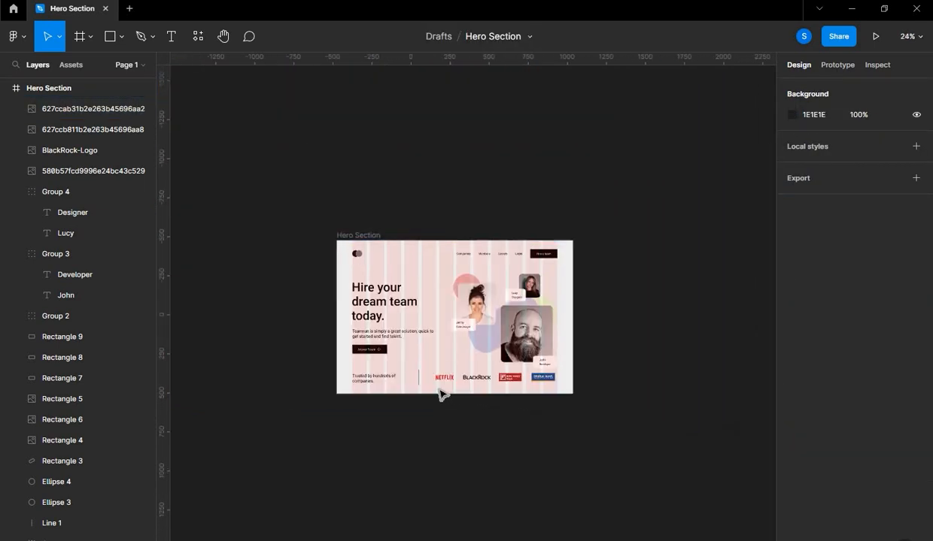
{"action": "scroll", "coordinate": [441, 276], "scroll_direction": "up", "scroll_amount": 3}
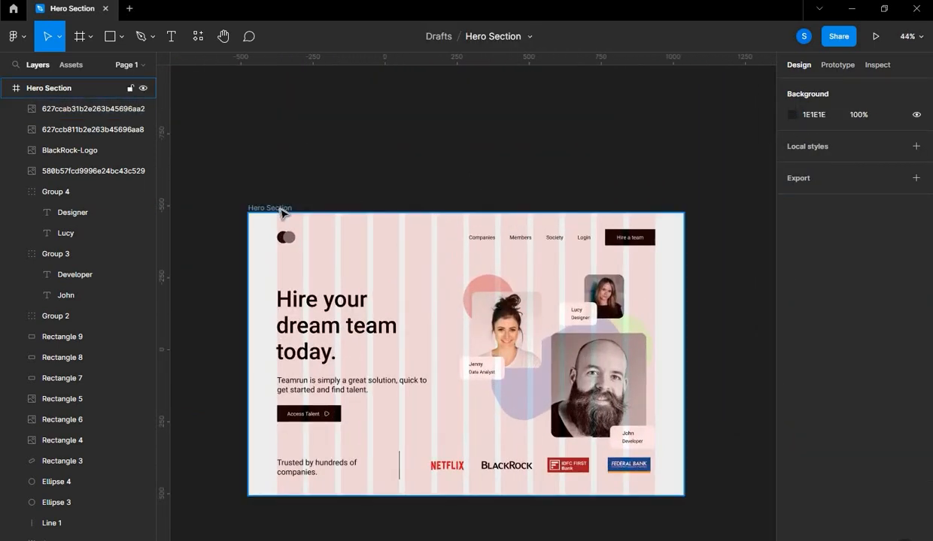
{"action": "left_click", "coordinate": [281, 209]}
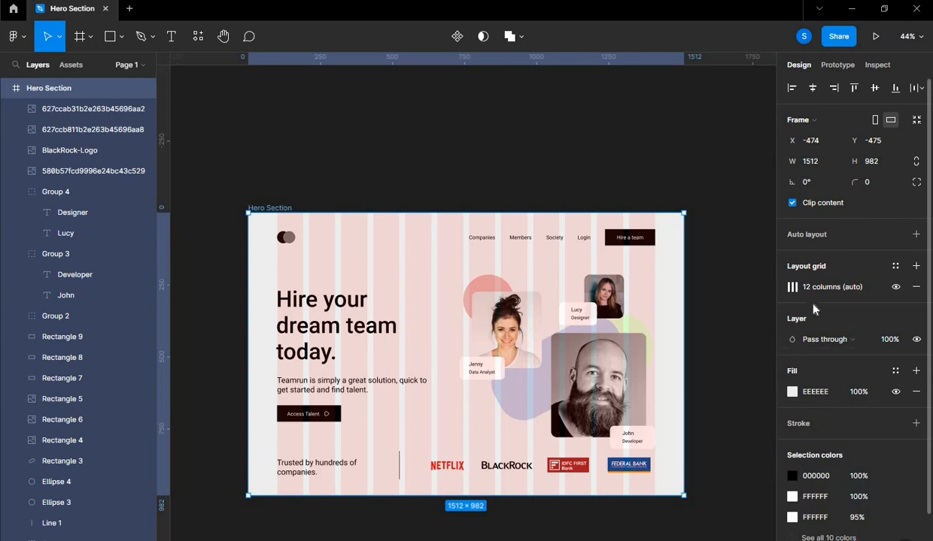
{"action": "left_click", "coordinate": [916, 288]}
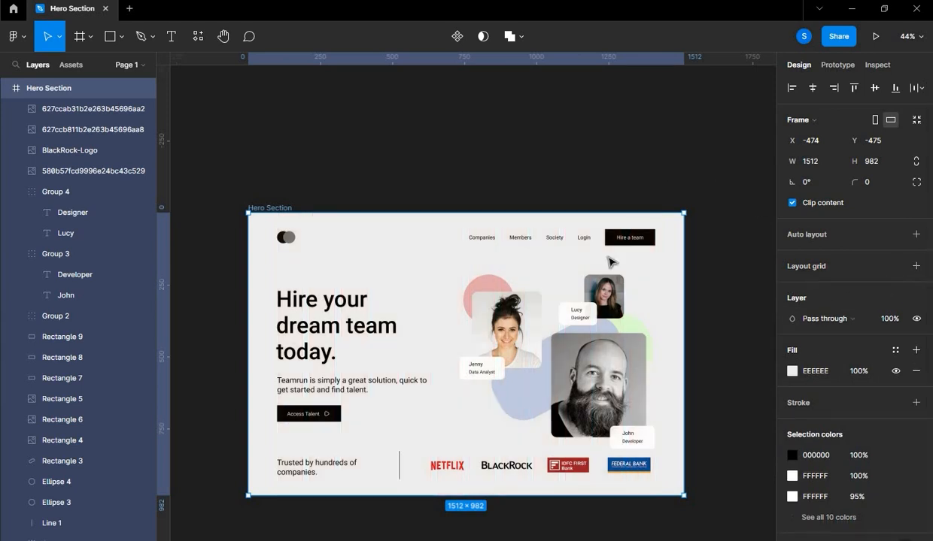
{"action": "key", "text": "Escape"}
Lower the fill opacity of the Data Analyst card's white background to 75%.
{"action": "scroll", "coordinate": [414, 285], "scroll_direction": "up", "scroll_amount": 2}
{"action": "scroll", "coordinate": [520, 187], "scroll_direction": "down", "scroll_amount": 3}
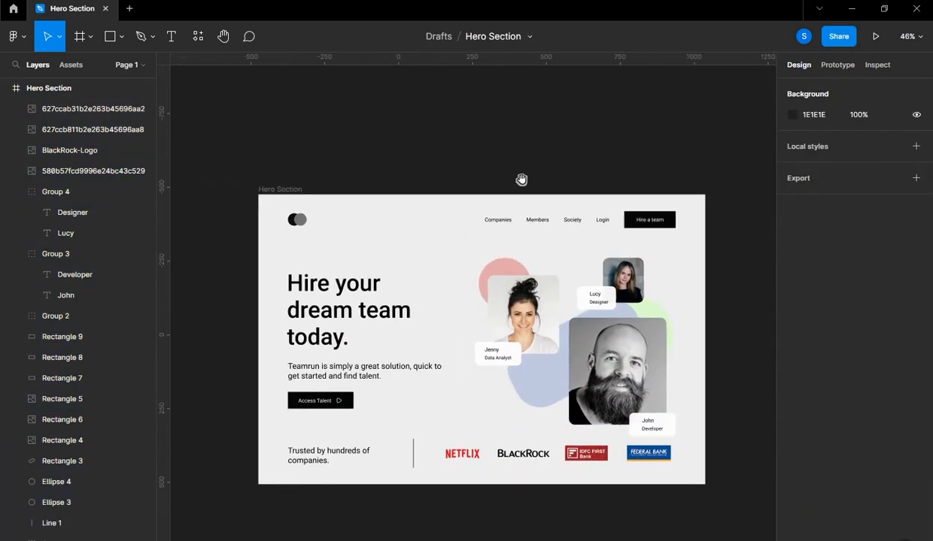
{"action": "left_click_drag", "start_coordinate": [501, 107], "coordinate": [519, 121]}
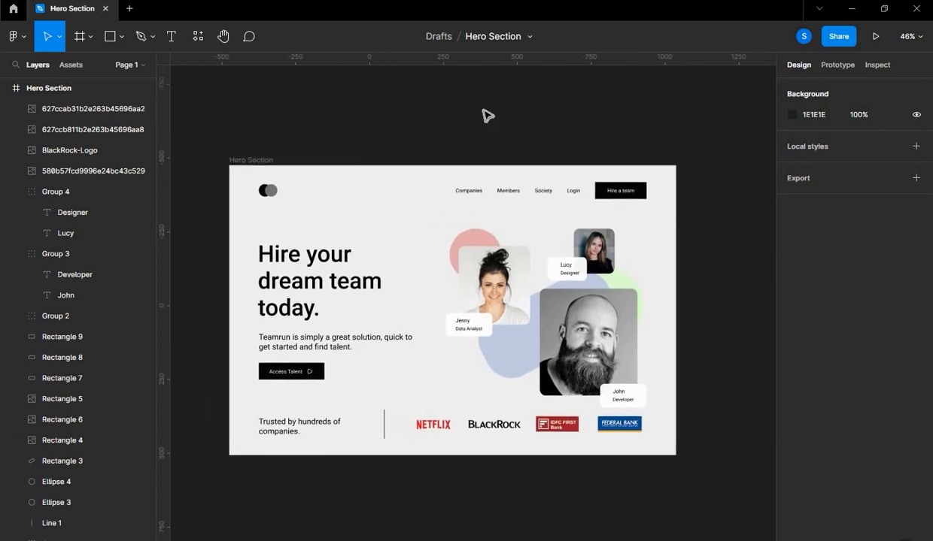
{"action": "scroll", "coordinate": [480, 322], "scroll_direction": "up", "scroll_amount": 5}
{"action": "left_click", "coordinate": [489, 319]}
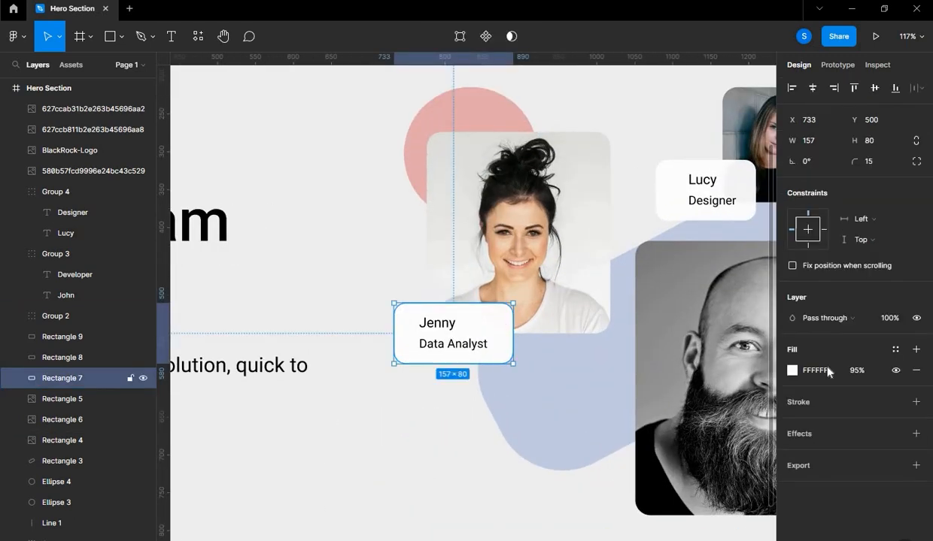
{"action": "left_click", "coordinate": [861, 371]}
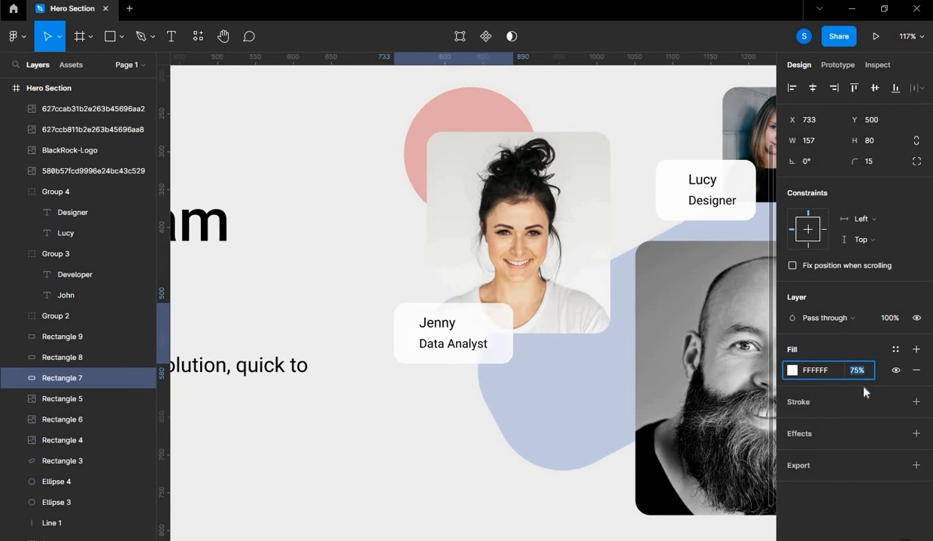
{"action": "left_click", "coordinate": [354, 255]}
Lower the fill opacity of the Designer card's white background to 83%.
{"action": "left_click", "coordinate": [554, 255]}
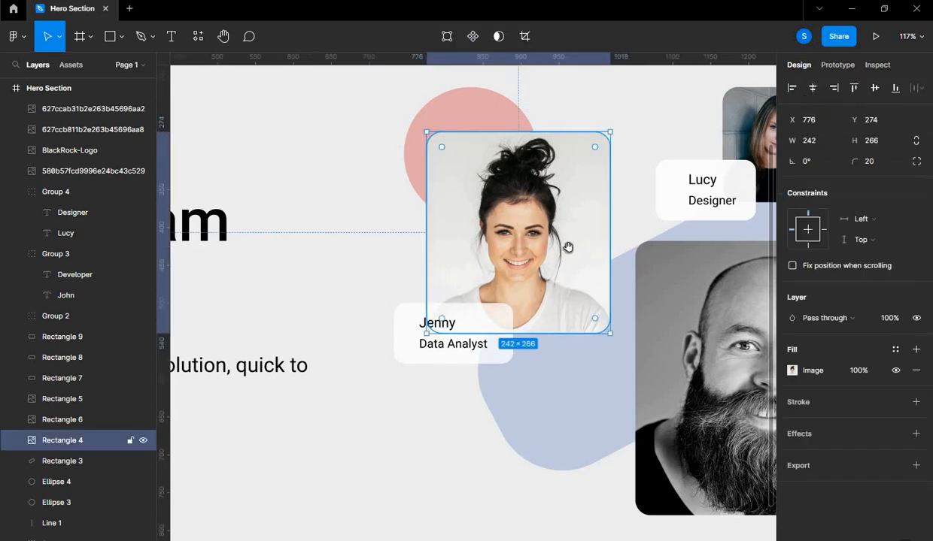
{"action": "left_click_drag", "start_coordinate": [566, 248], "coordinate": [262, 277]}
{"action": "left_click", "coordinate": [440, 225]}
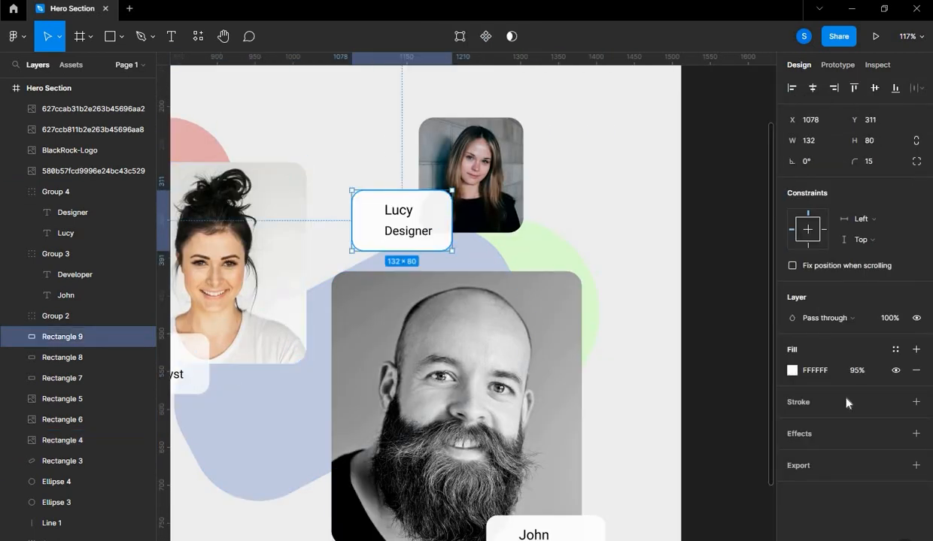
{"action": "left_click", "coordinate": [873, 370]}
{"action": "key", "text": "Down"}
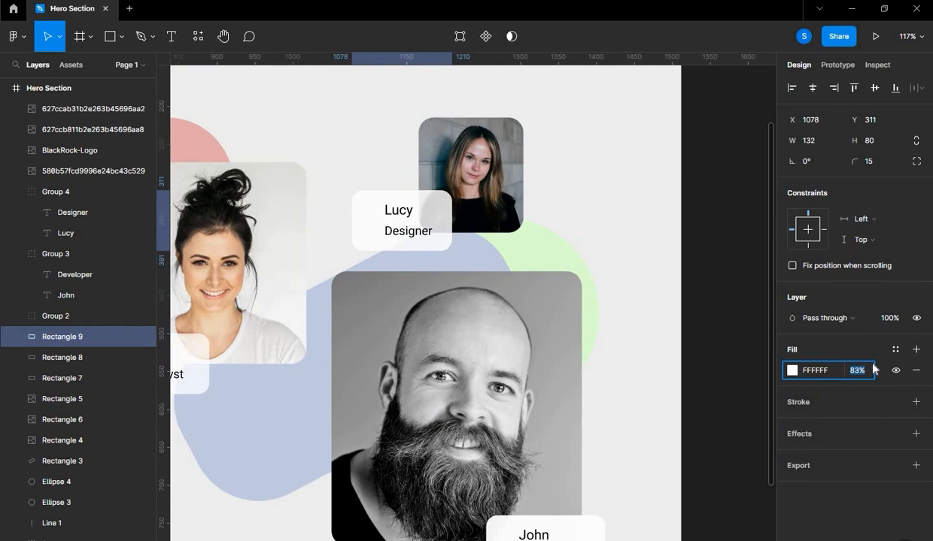
{"action": "left_click", "coordinate": [332, 215]}
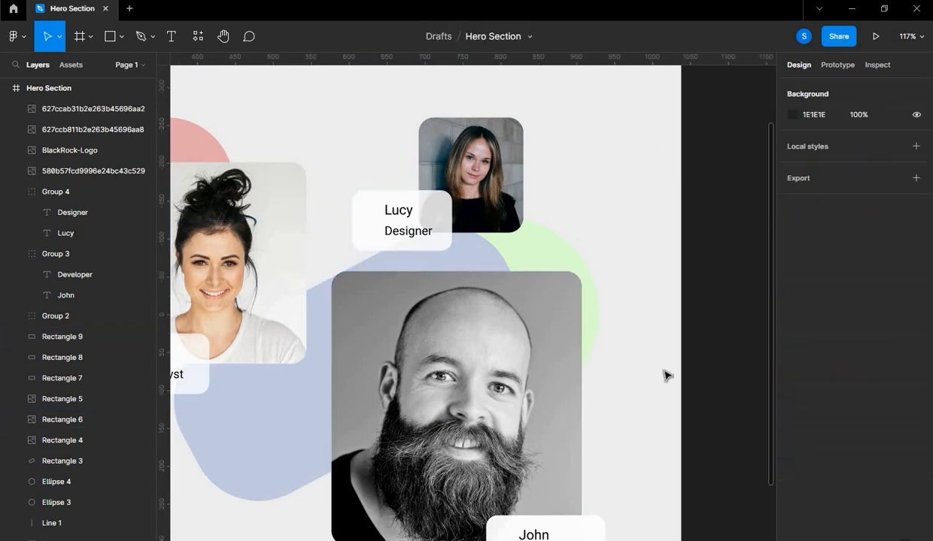
Lower the fill opacity of the Developer card's white background to 88%.
{"action": "left_click_drag", "start_coordinate": [665, 373], "coordinate": [631, 272]}
{"action": "left_click", "coordinate": [558, 432]}
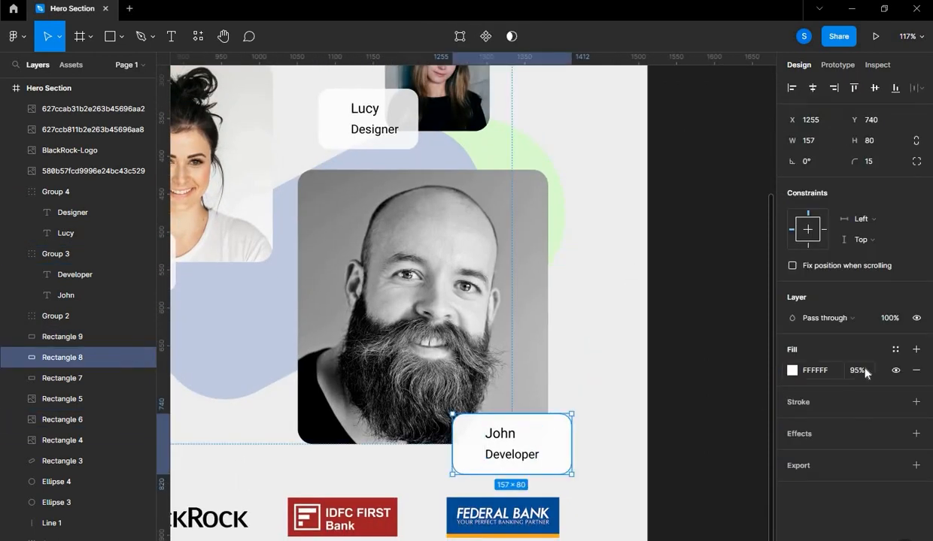
{"action": "left_click", "coordinate": [865, 371]}
{"action": "key", "text": "Down"}
{"action": "key", "text": "Down"}
{"action": "key", "text": "Down"}
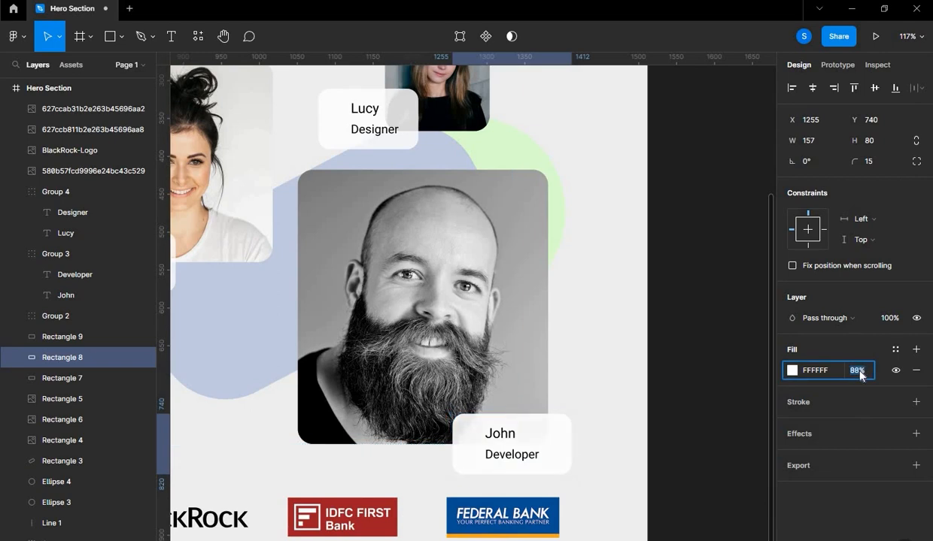
{"action": "left_click", "coordinate": [665, 372]}
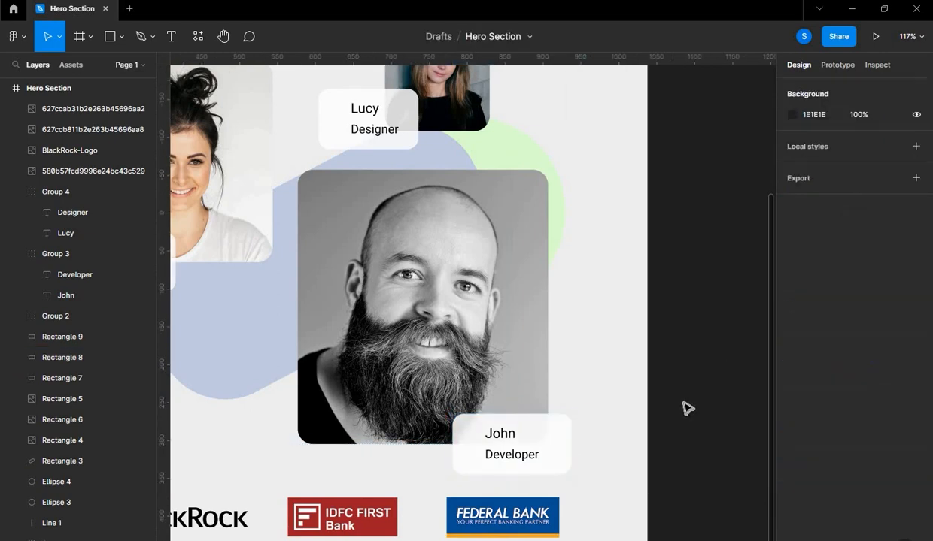
{"action": "key", "text": "shift+1"}
{"action": "left_click_drag", "start_coordinate": [712, 347], "coordinate": [721, 331]}
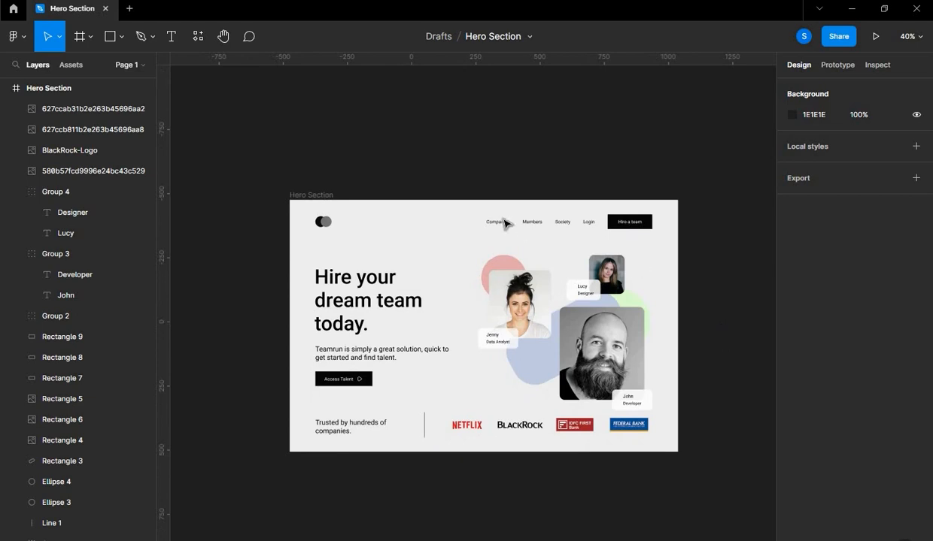
{"action": "scroll", "coordinate": [505, 223], "scroll_direction": "up", "scroll_amount": 1}
{"action": "scroll", "coordinate": [521, 114], "scroll_direction": "down", "scroll_amount": 1}
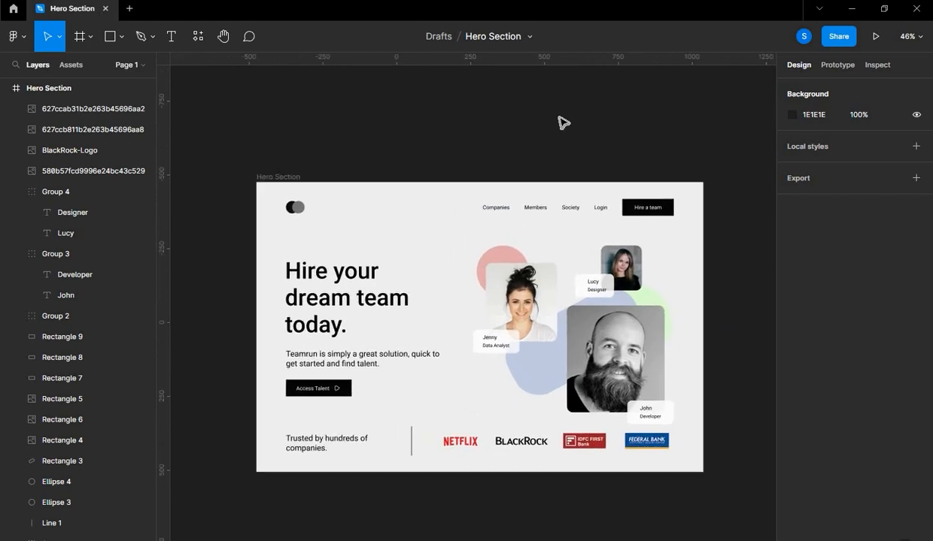